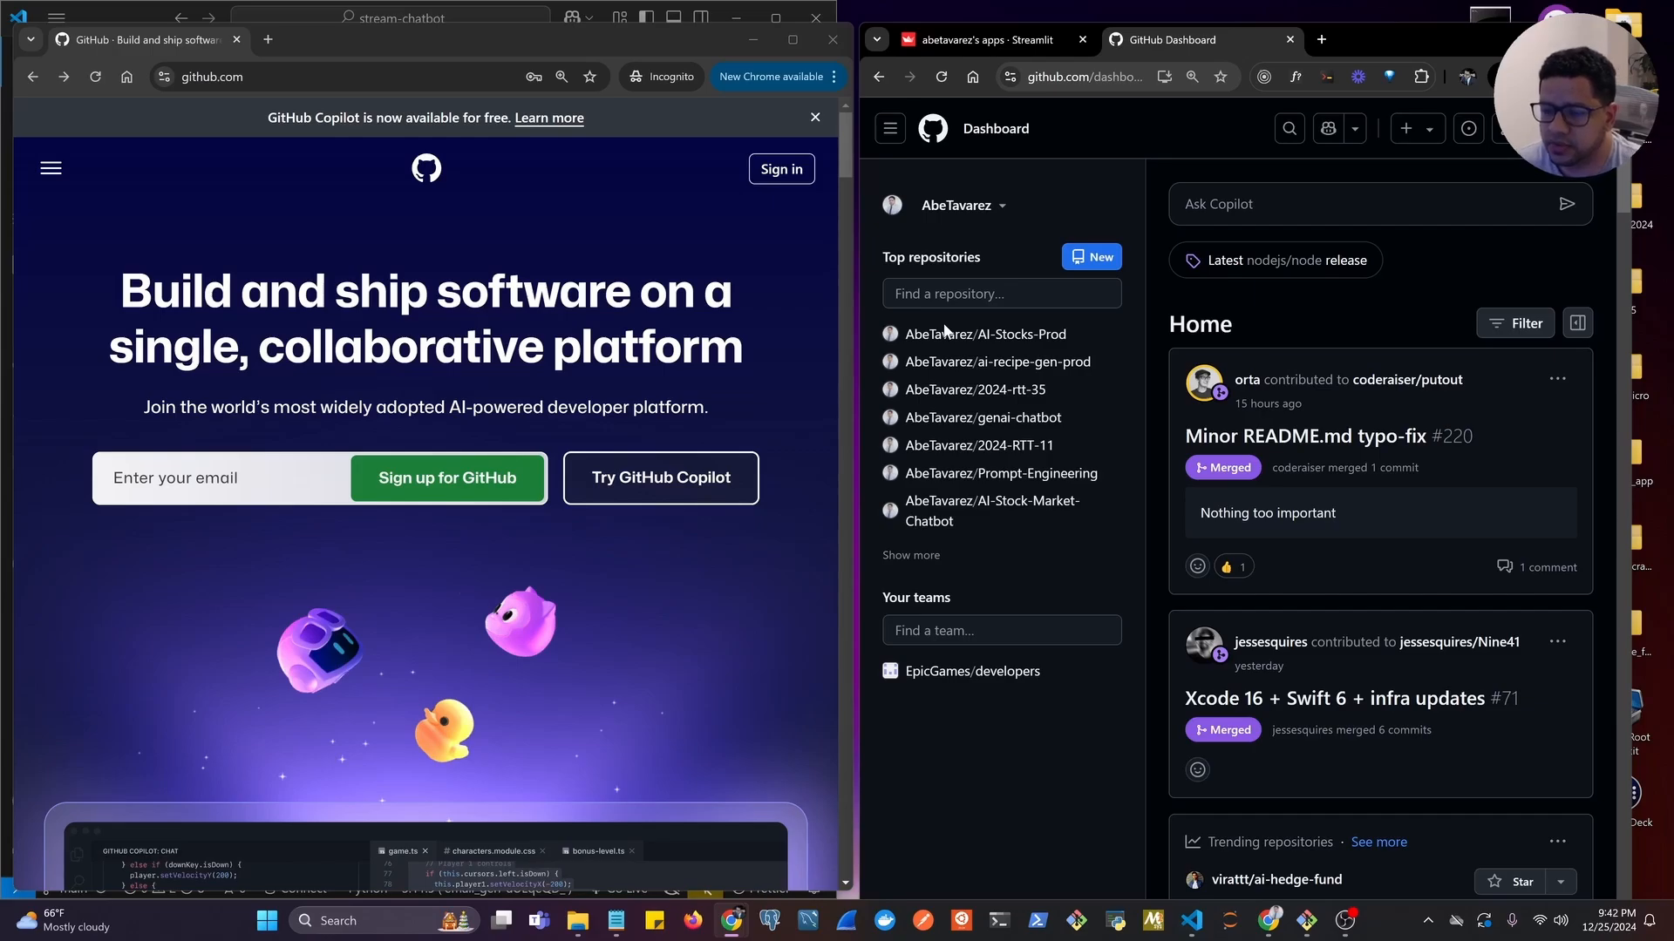
Maximize the logged-out GitHub home page and open the account sign-up form.
left_click(793, 40)
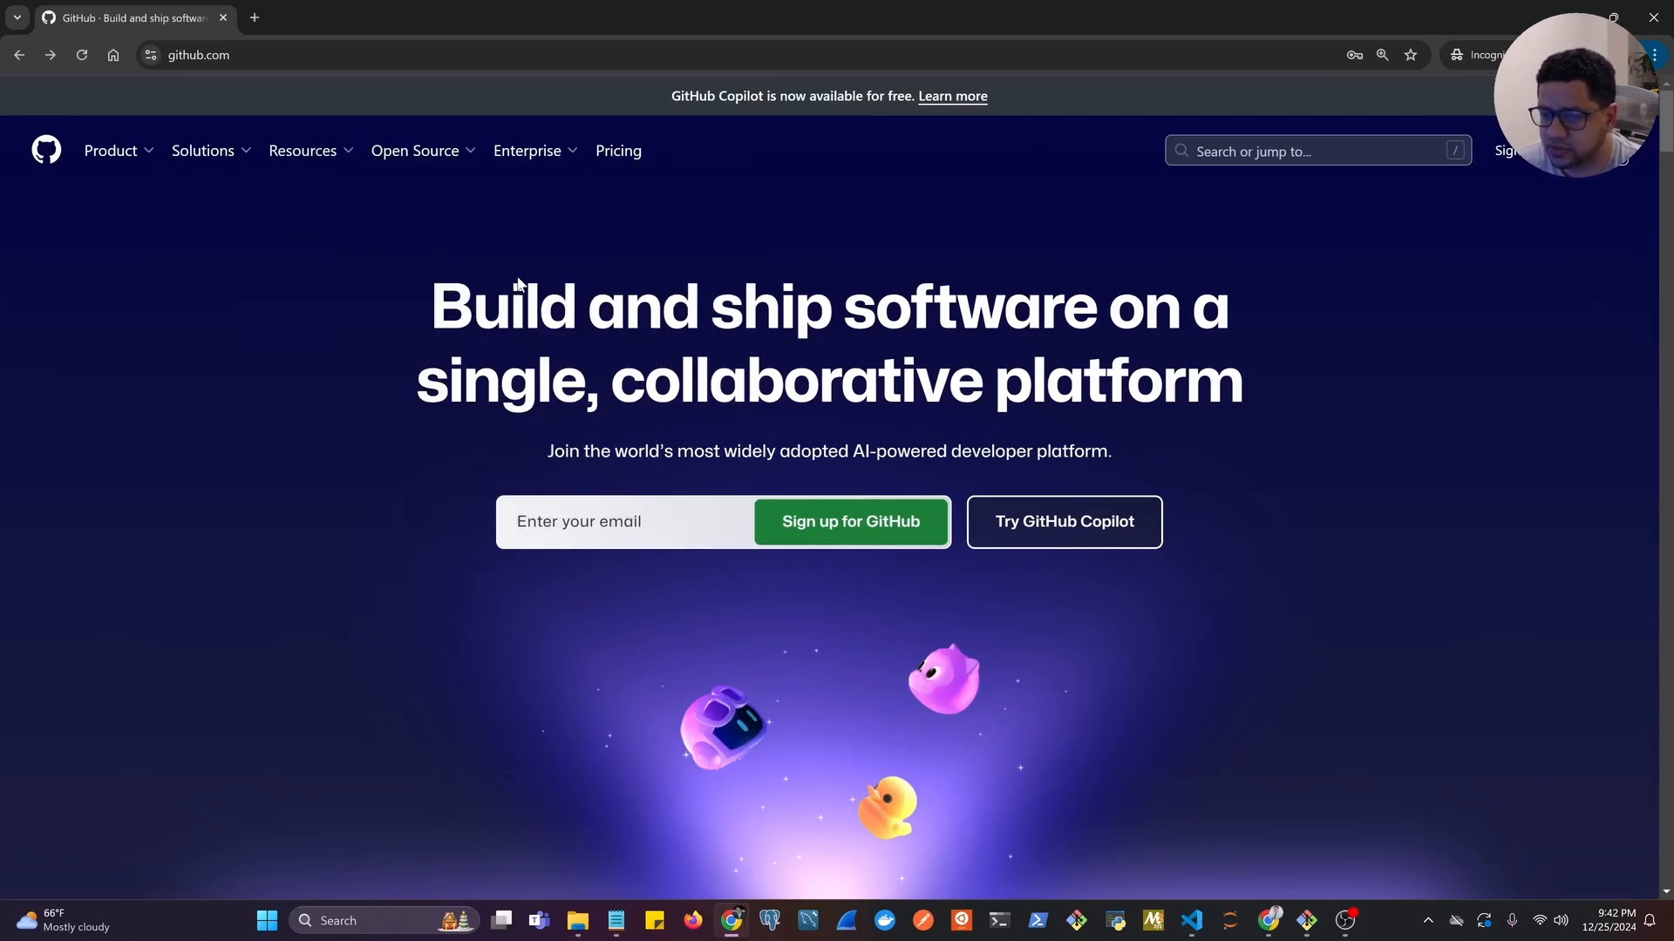
left_click_drag(254, 57, 157, 63)
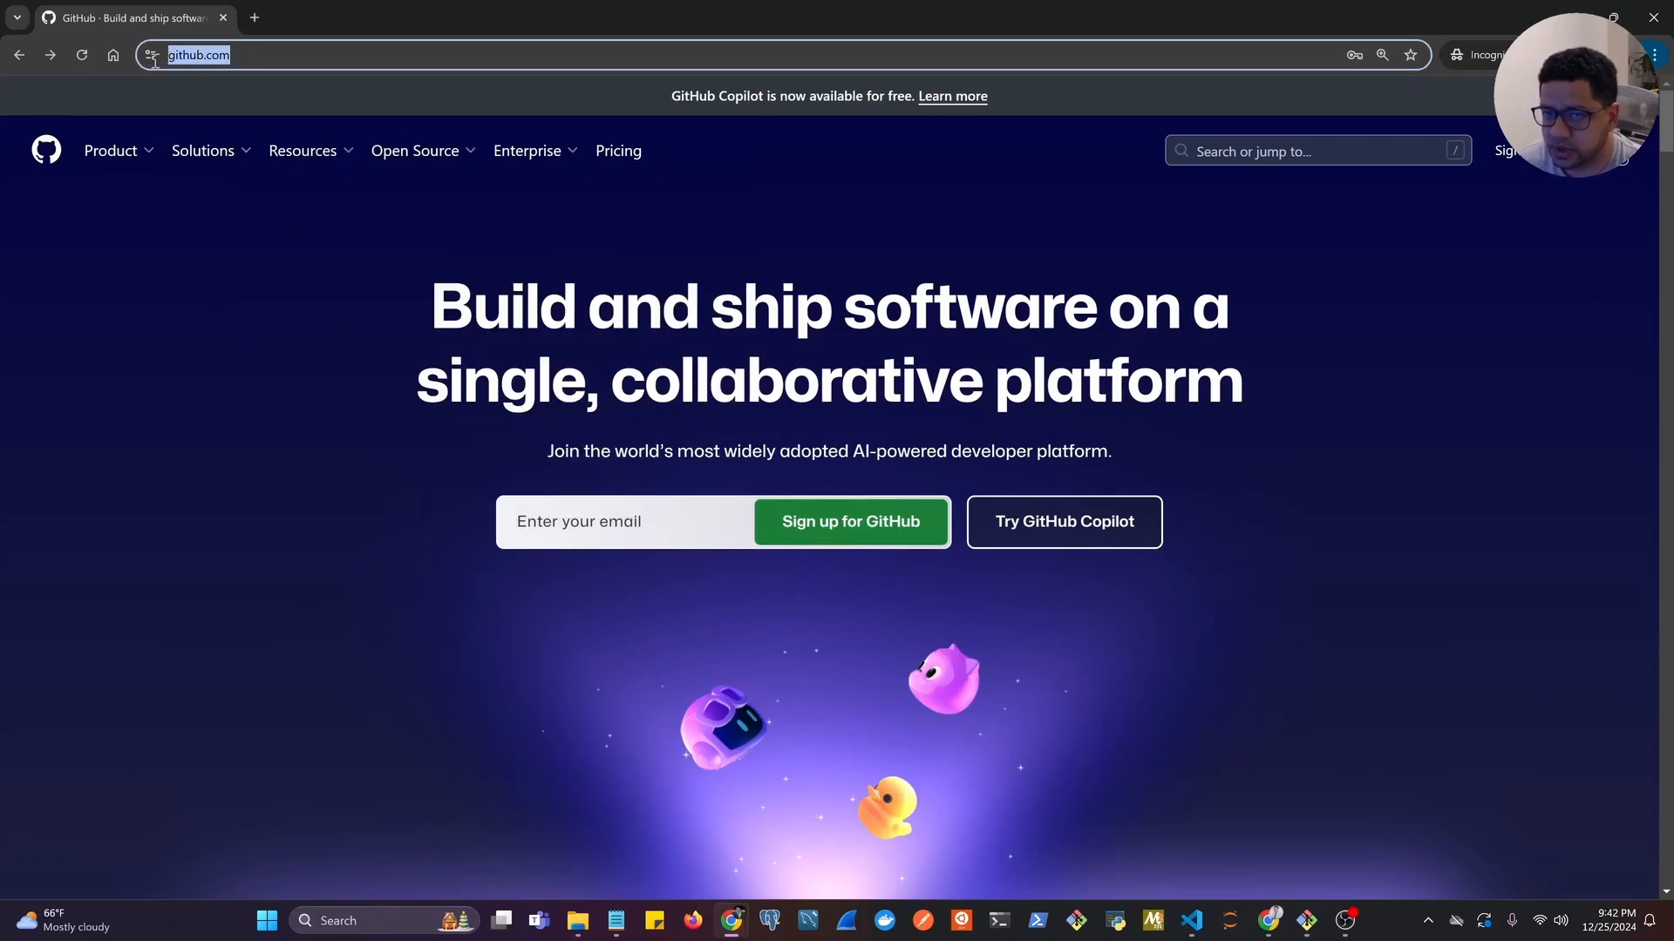
mouse_move(203, 150)
left_click(218, 309)
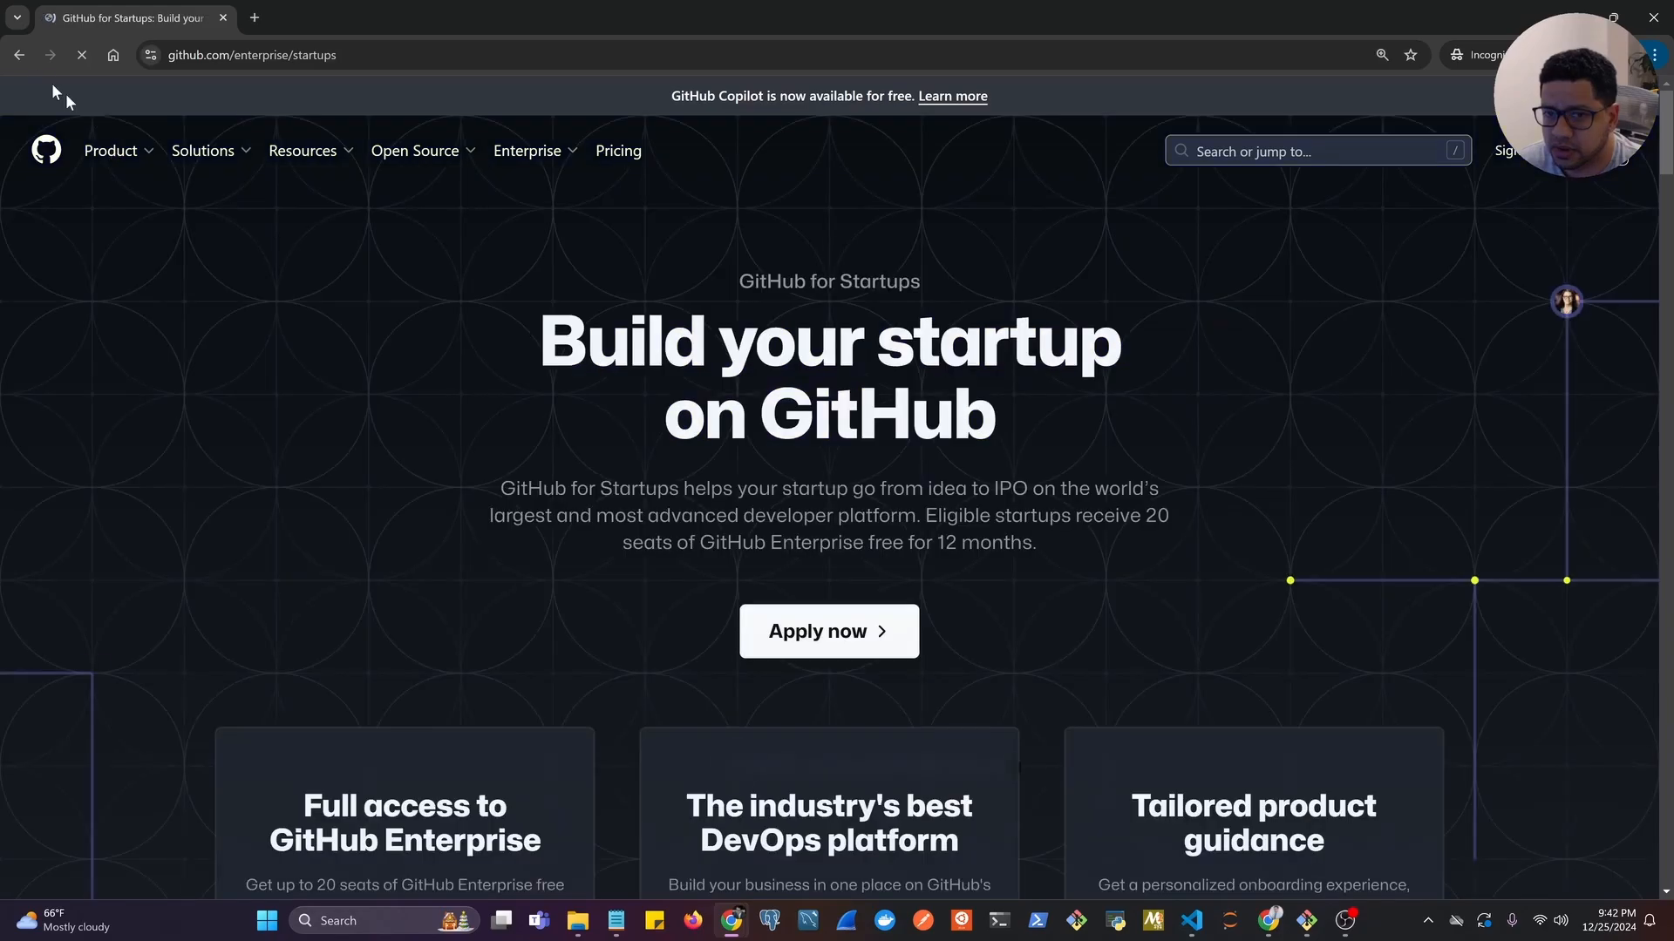
left_click(18, 56)
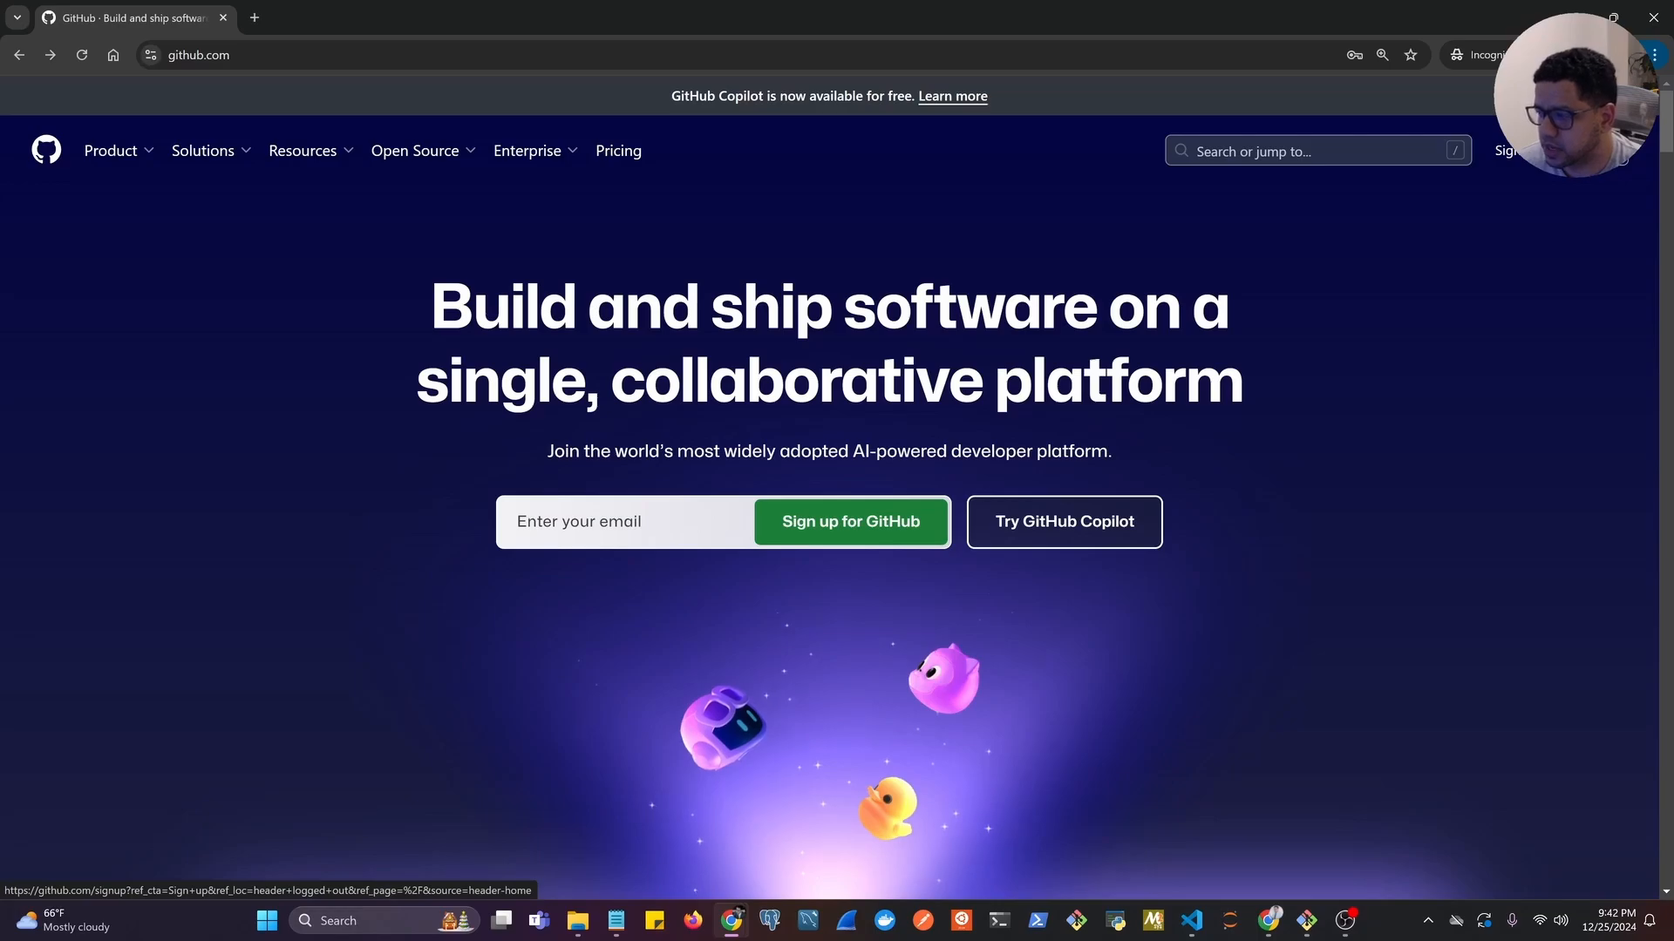
left_click(1596, 157)
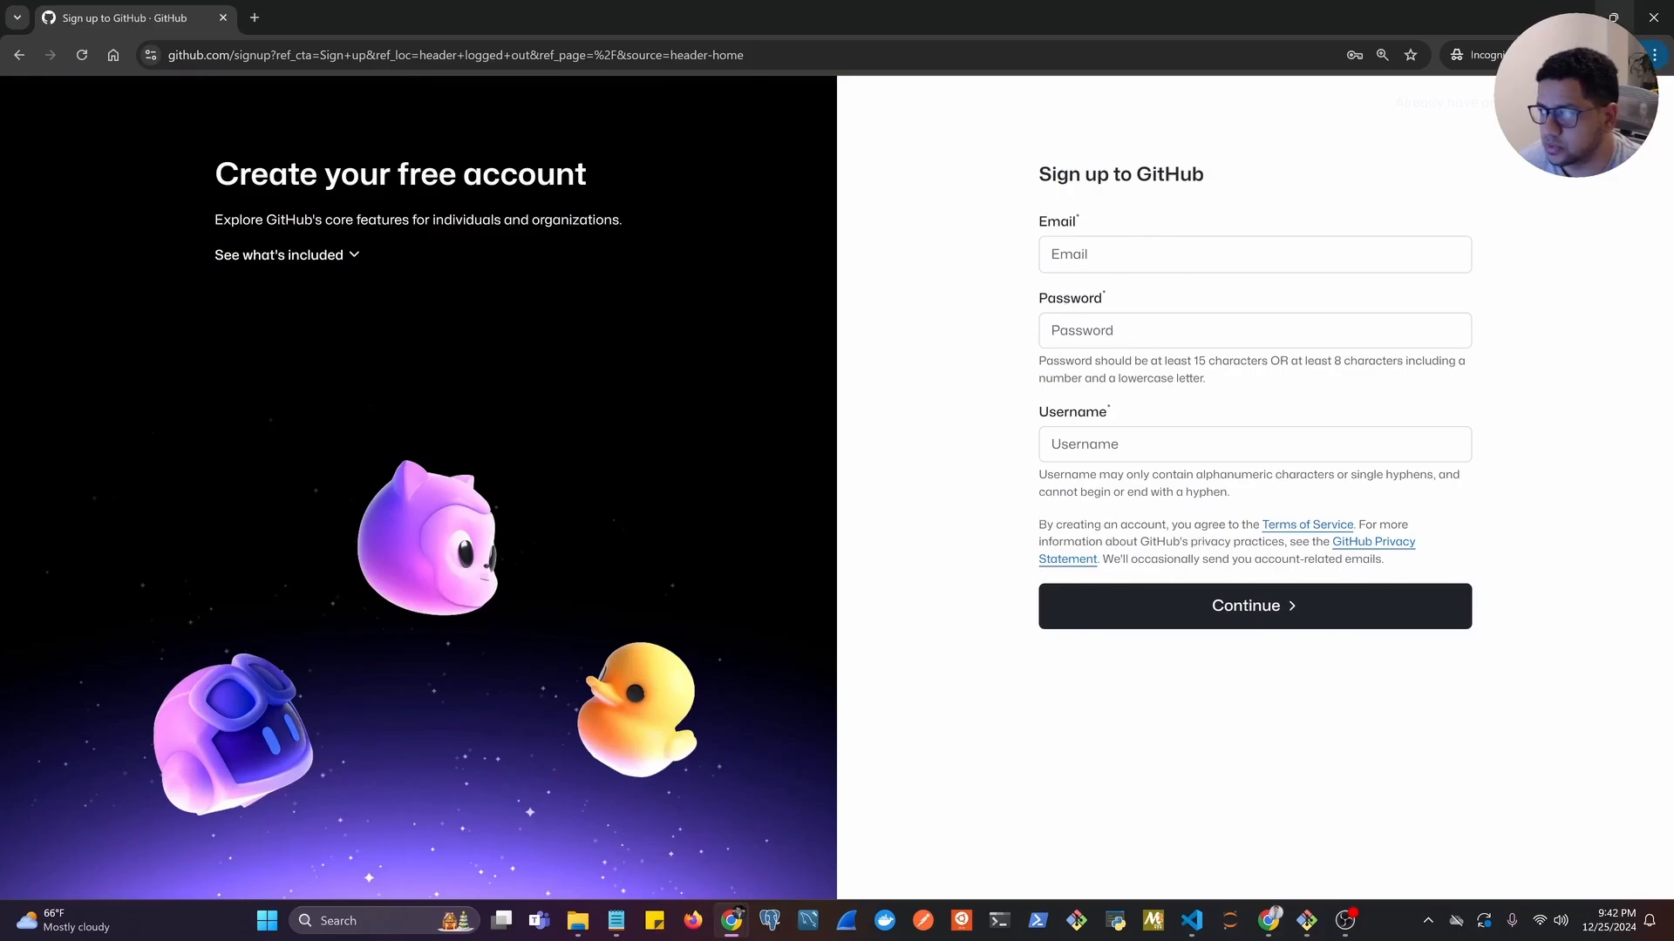
Close the incognito sign-up window and start a new repository from the signed-in GitHub dashboard.
left_click(1613, 18)
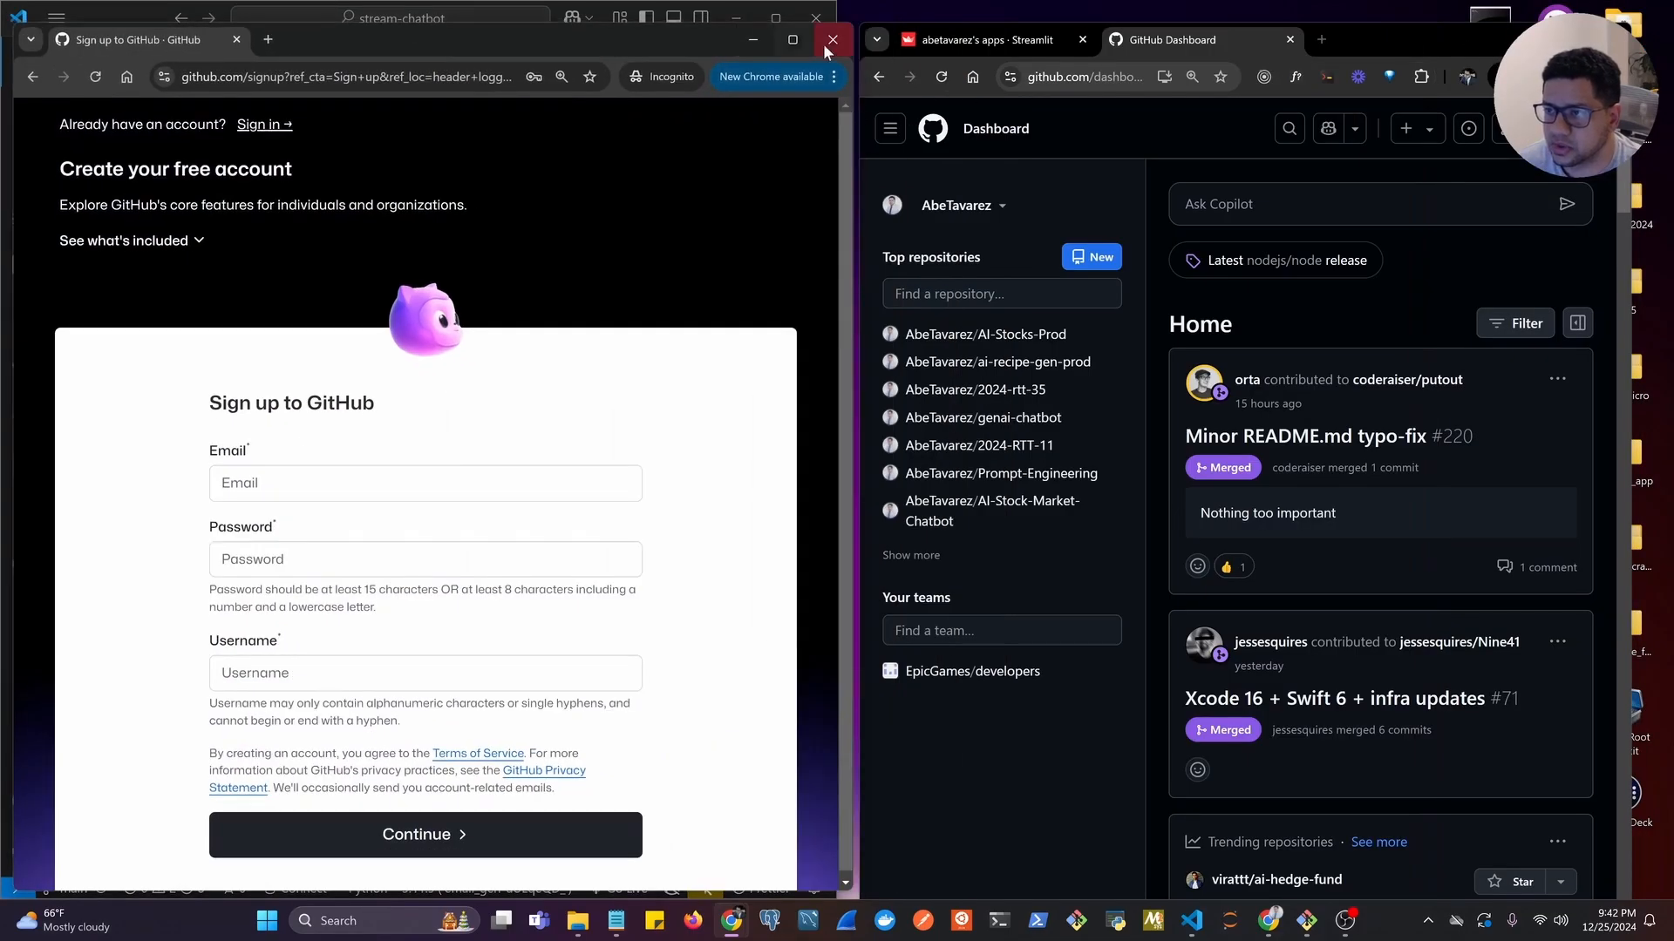
left_click(831, 39)
left_click(1570, 39)
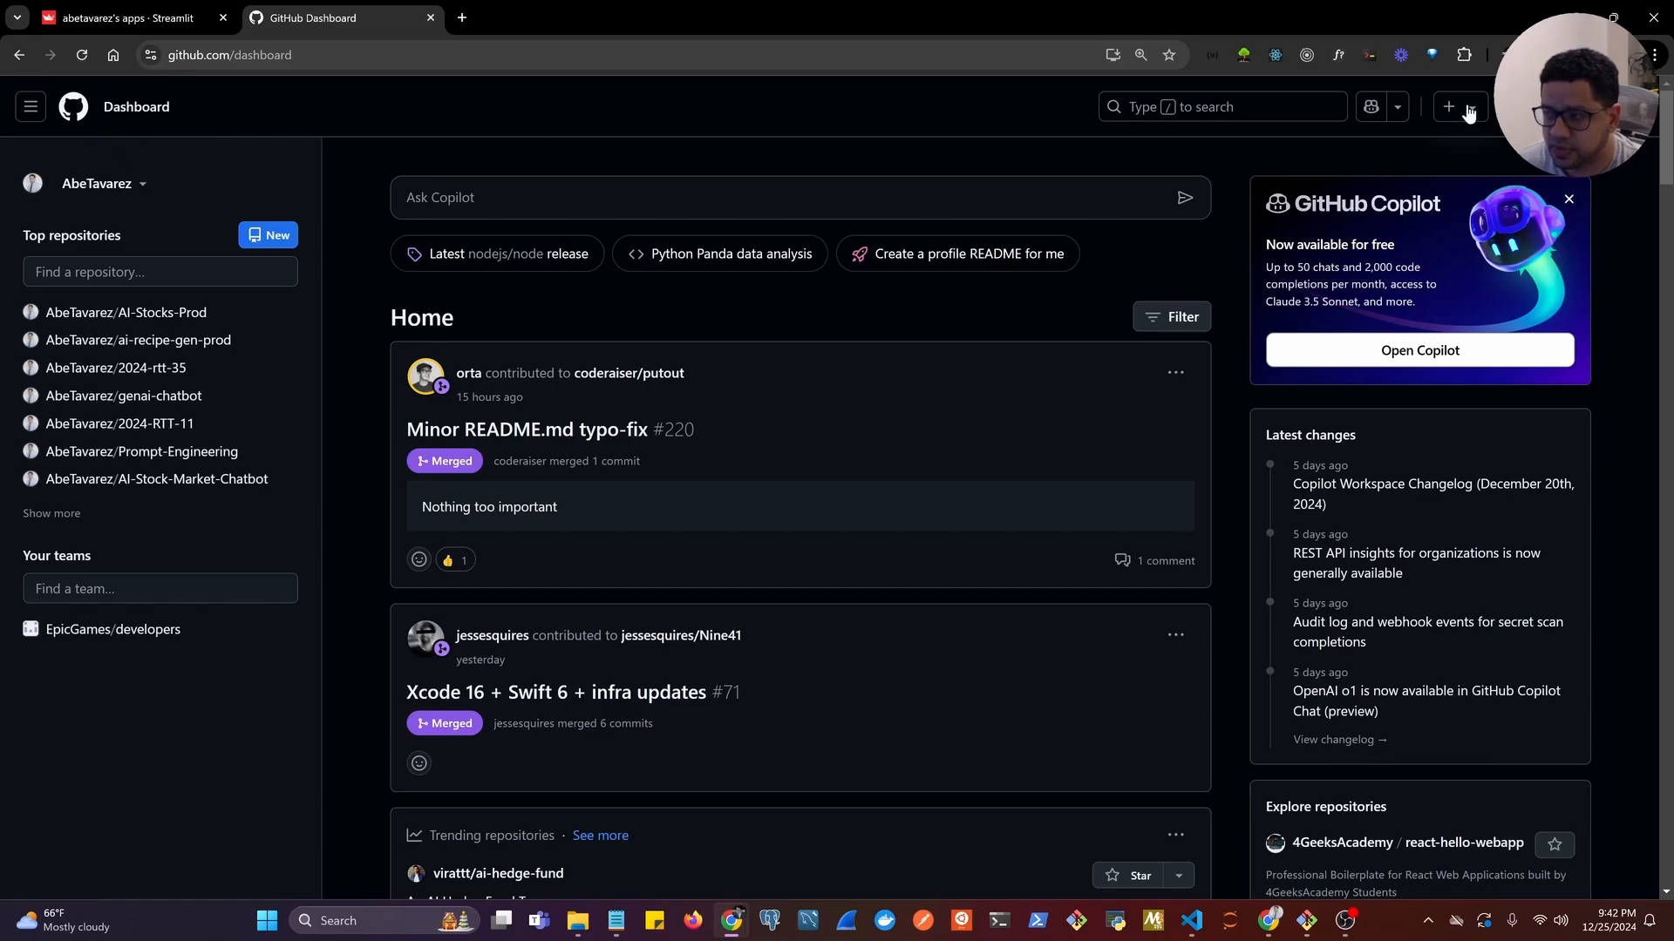
left_click(1615, 19)
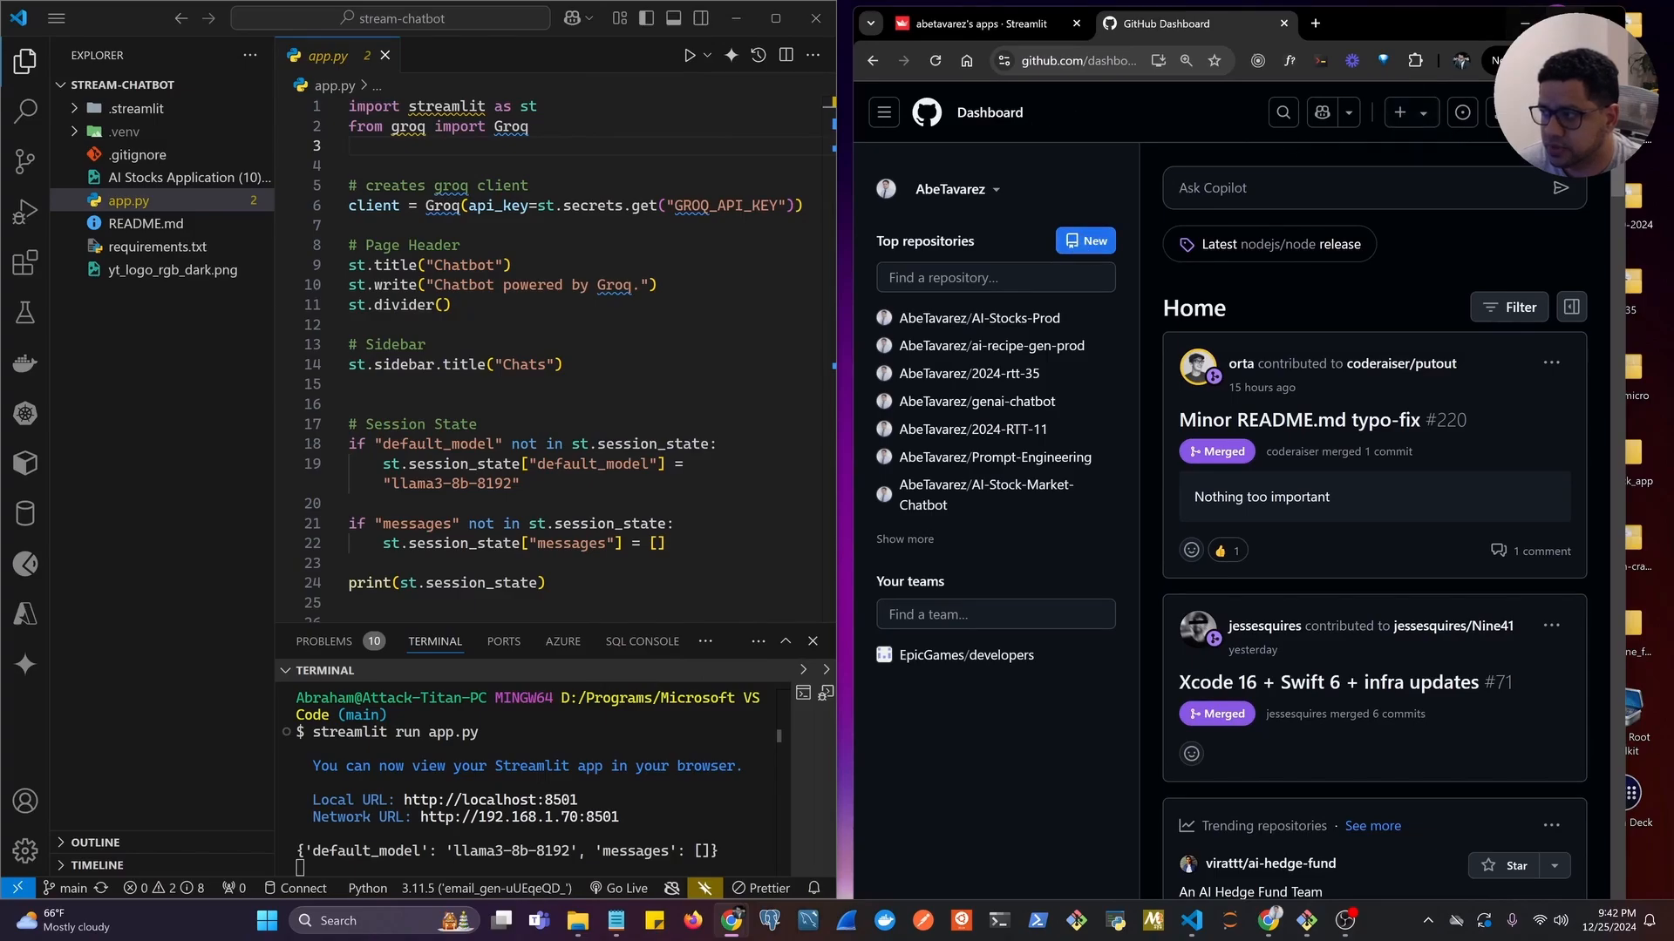
left_click(1565, 23)
left_click(270, 236)
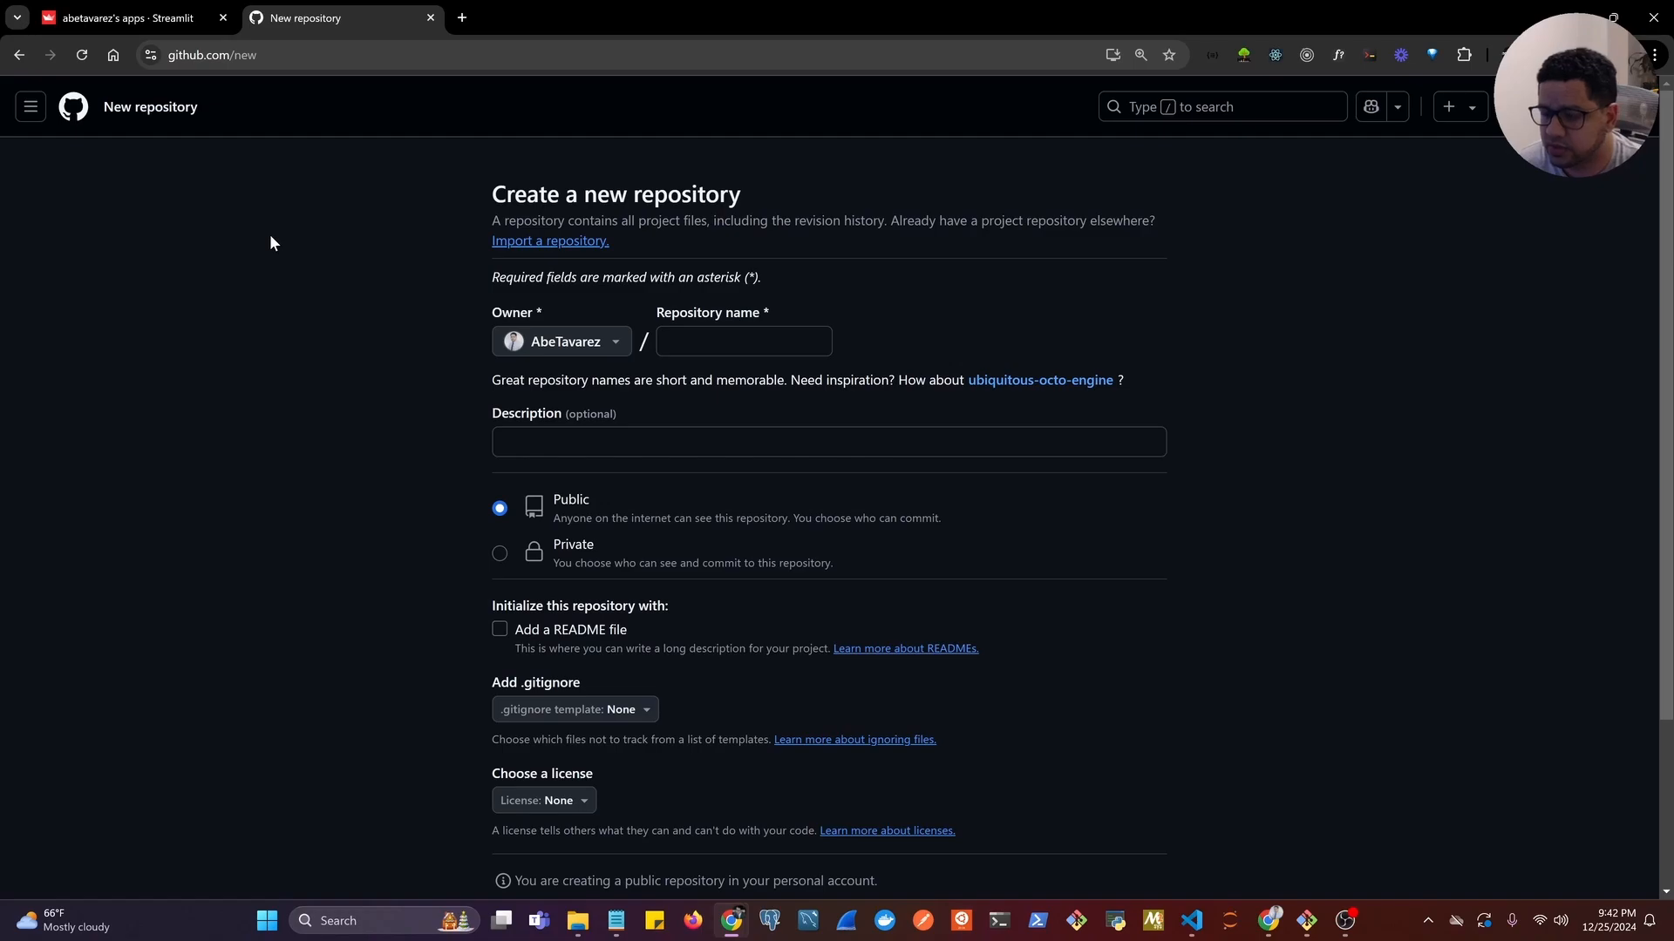
Name the new repository Test-Chatbot.
left_click(717, 340)
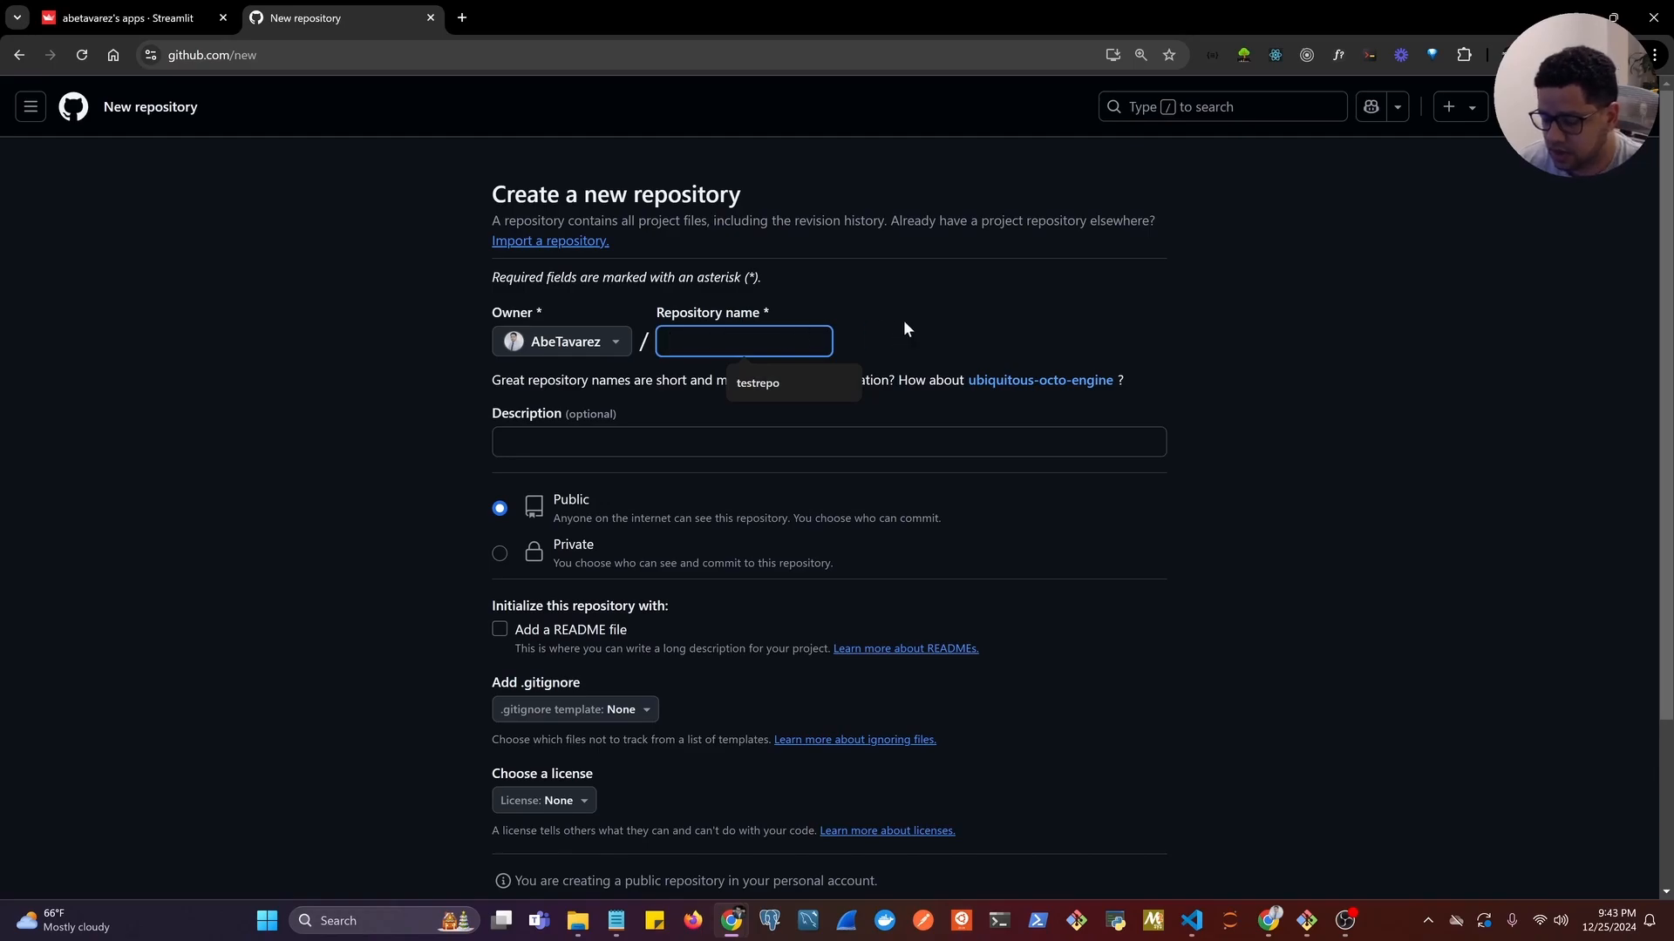
type("Test")
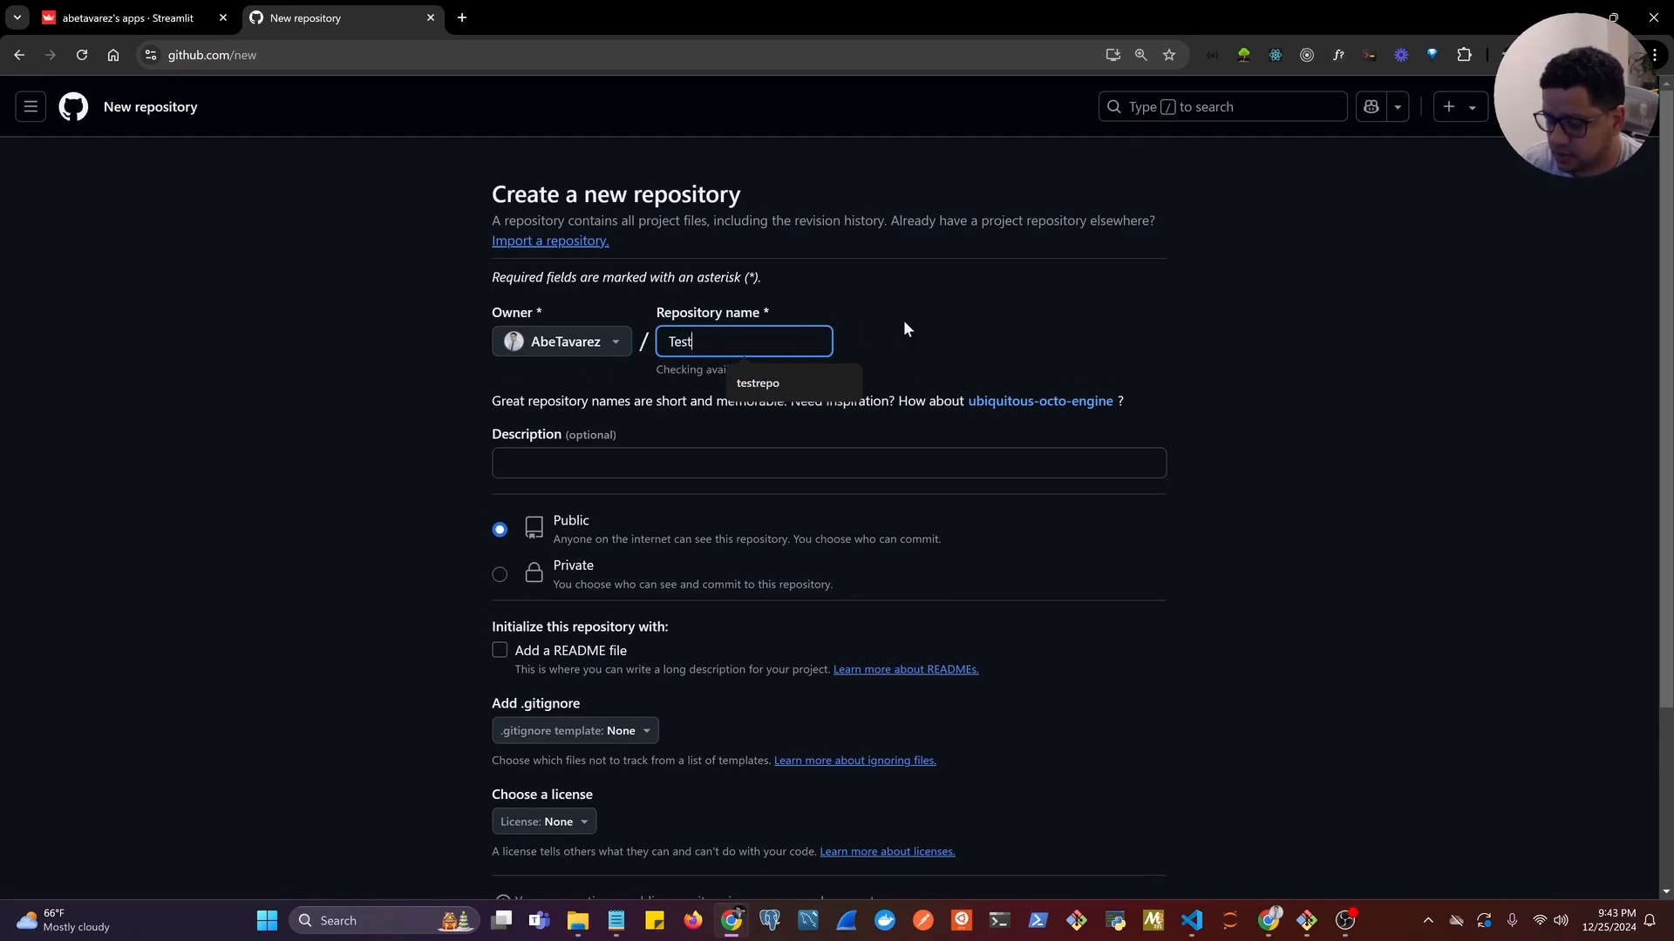
type("-C")
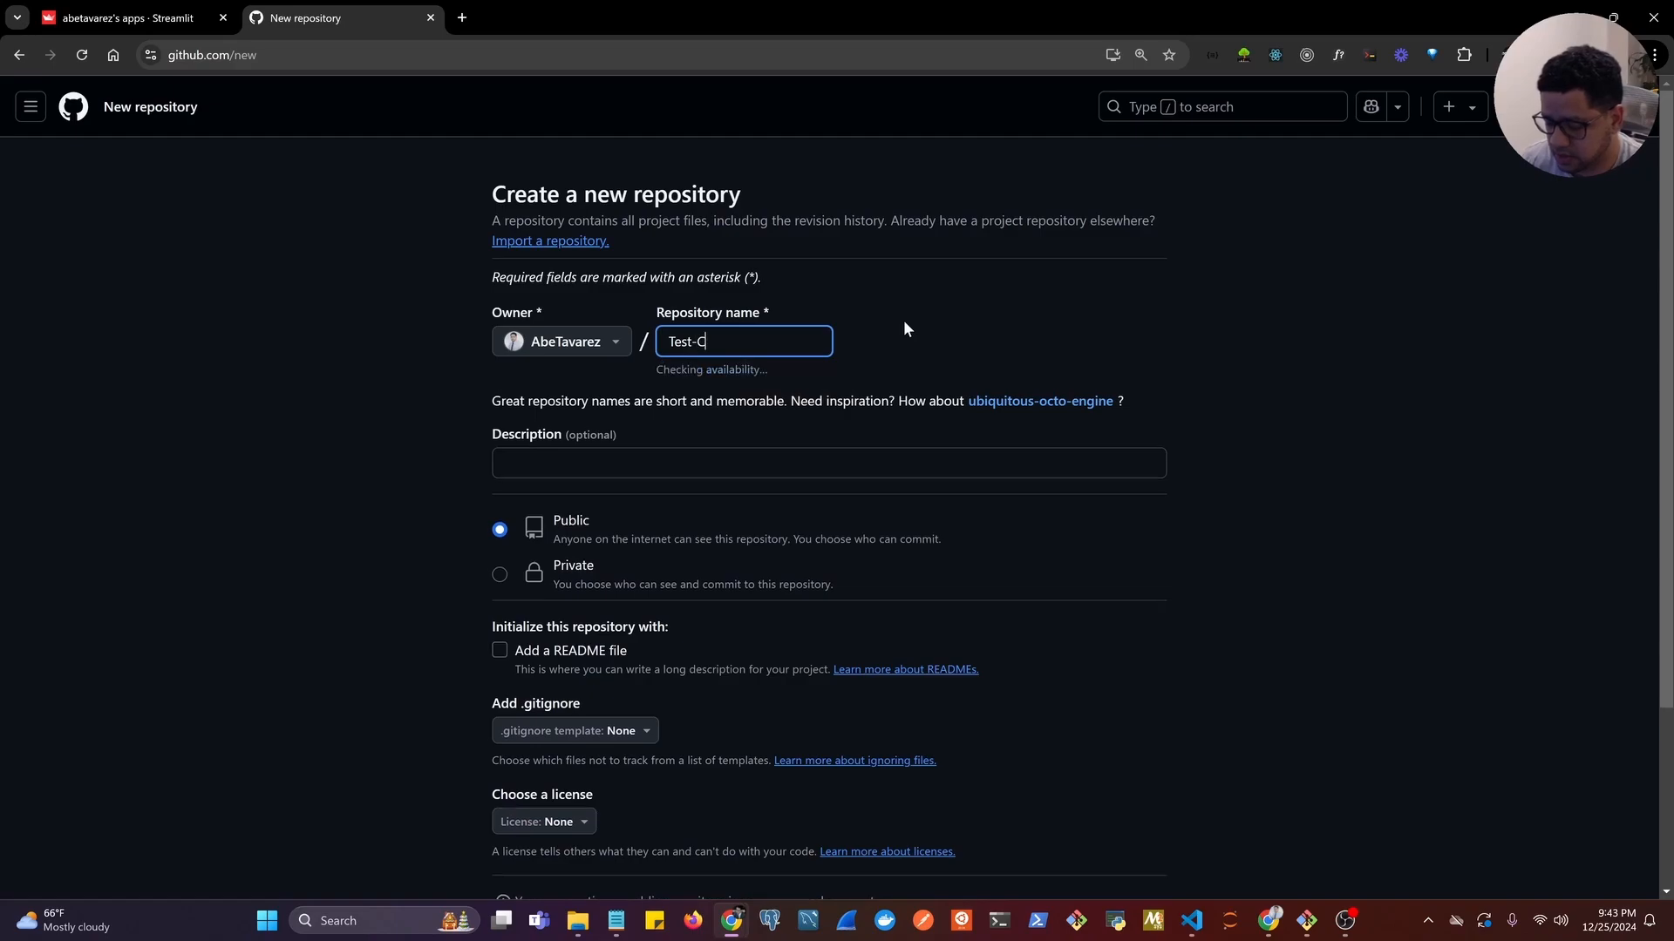
type("hatbot")
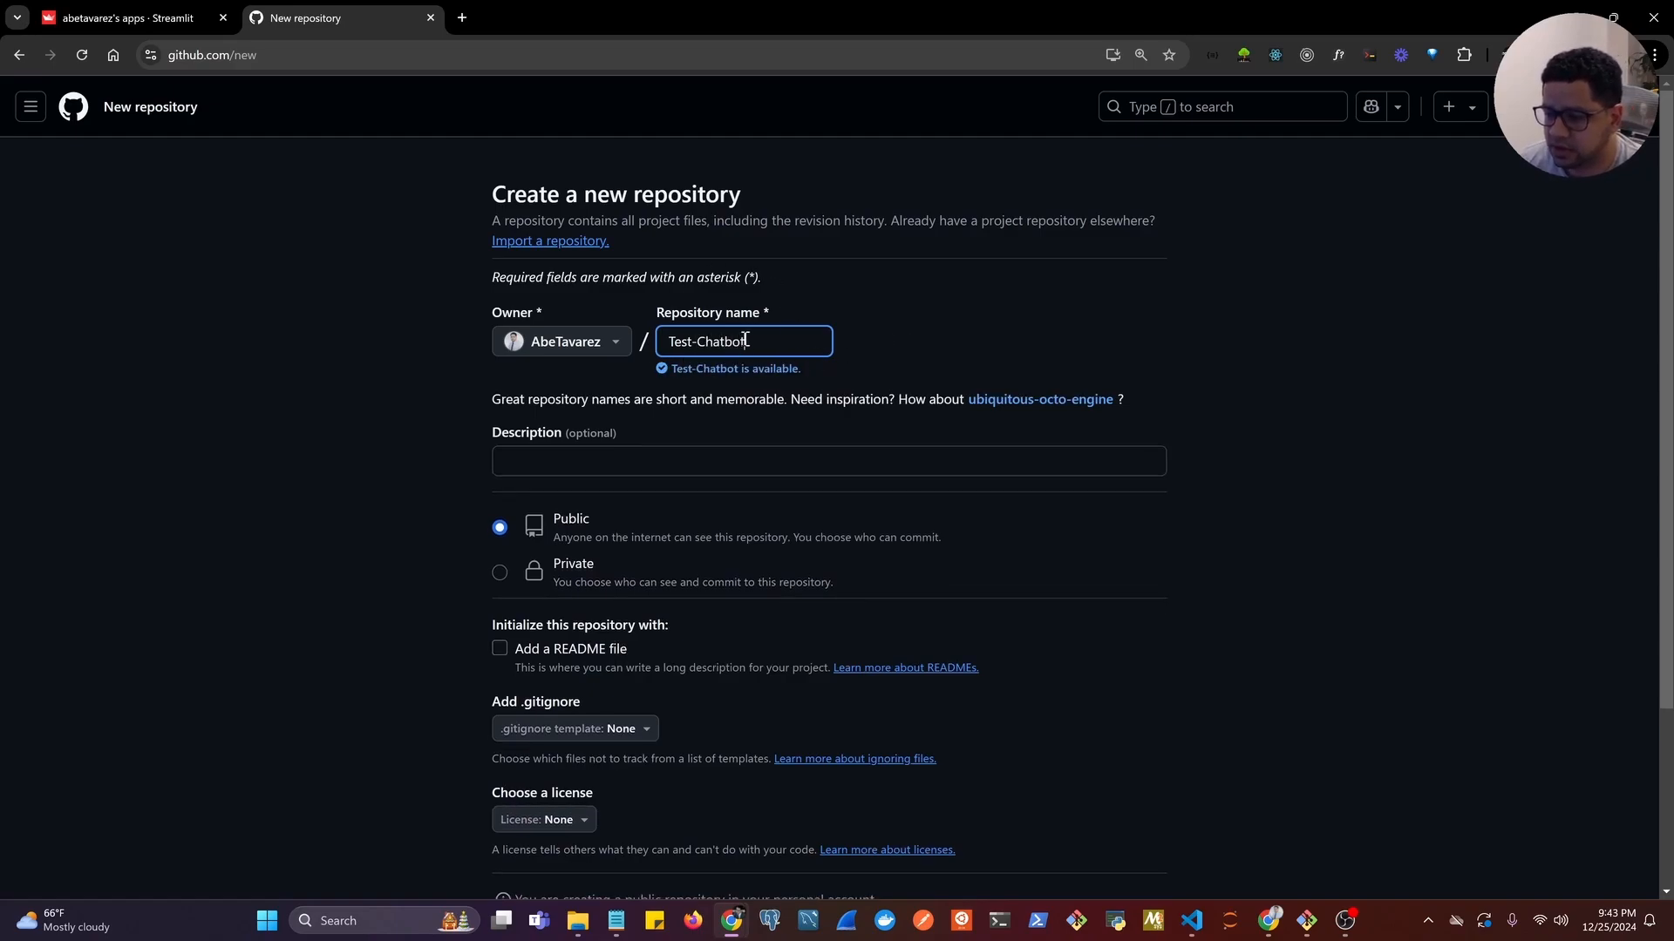
left_click_drag(761, 343, 752, 322)
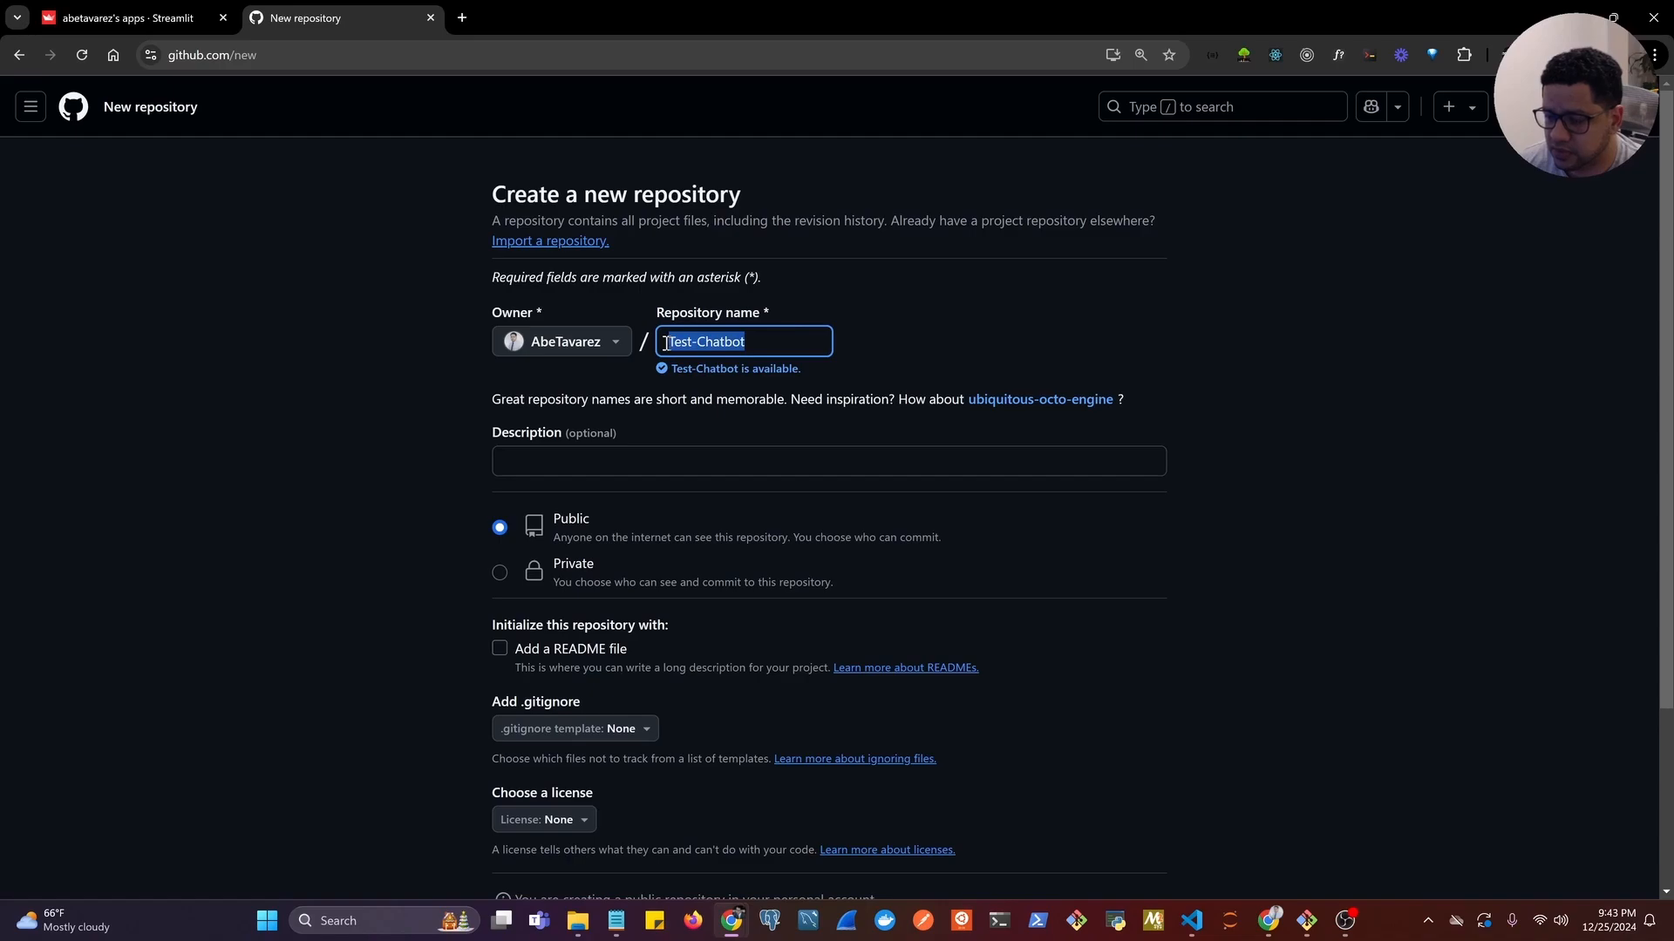
left_click(775, 344)
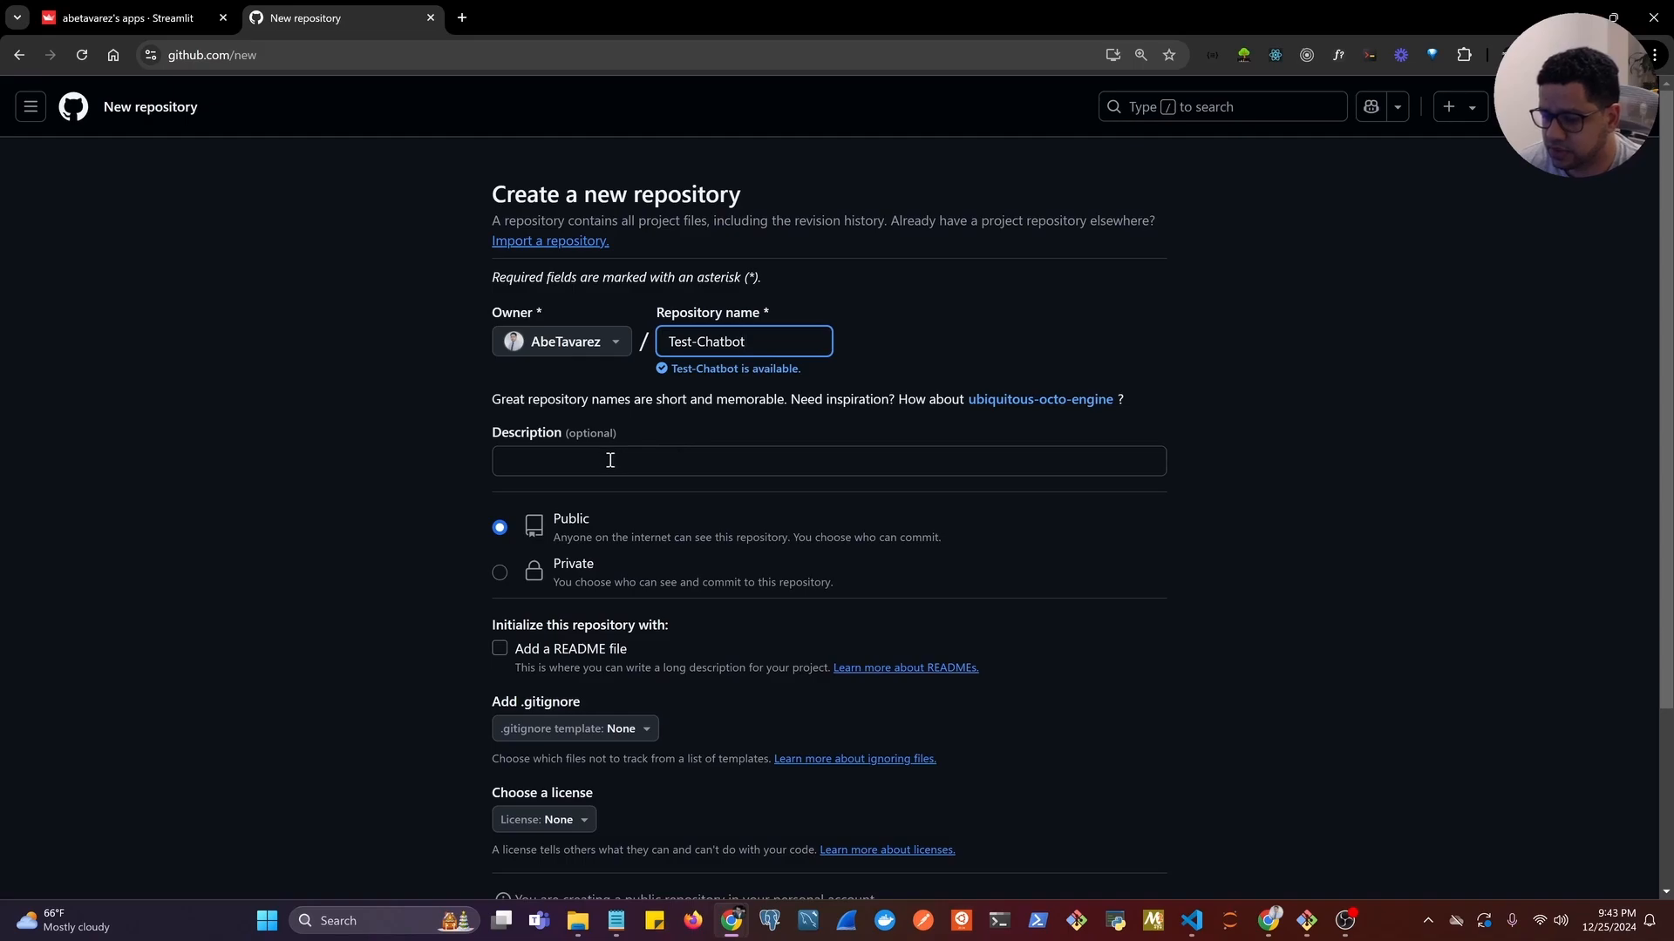
Include a README file and create the repository with Public visibility.
scroll(610, 460, "down", 1)
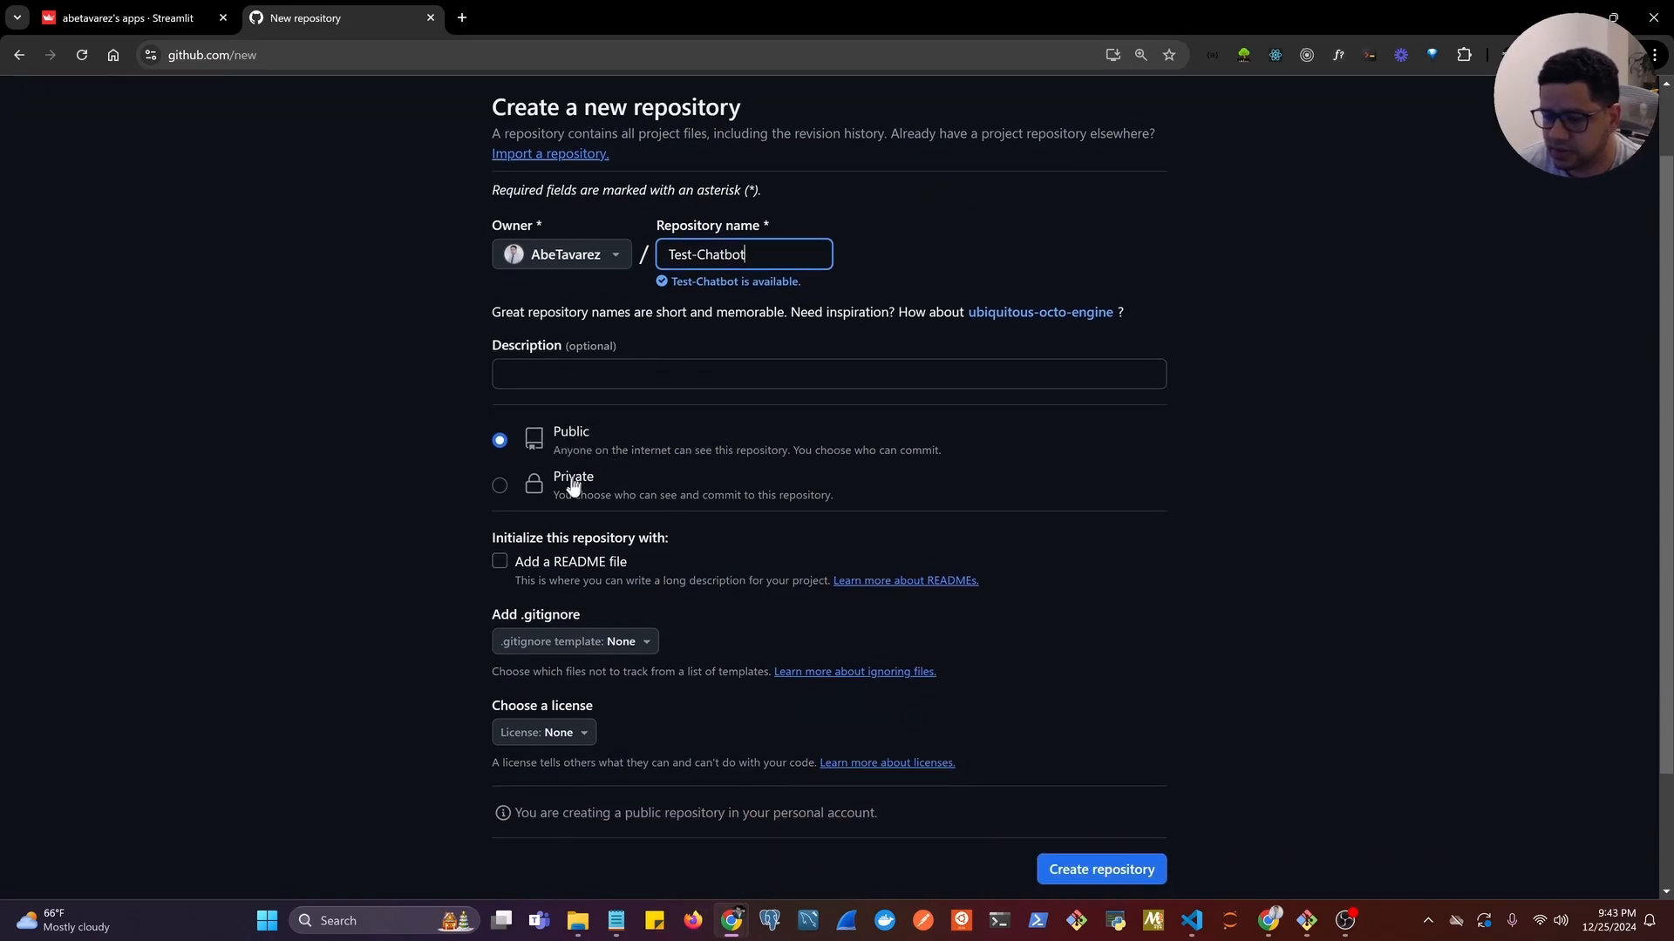
left_click(502, 561)
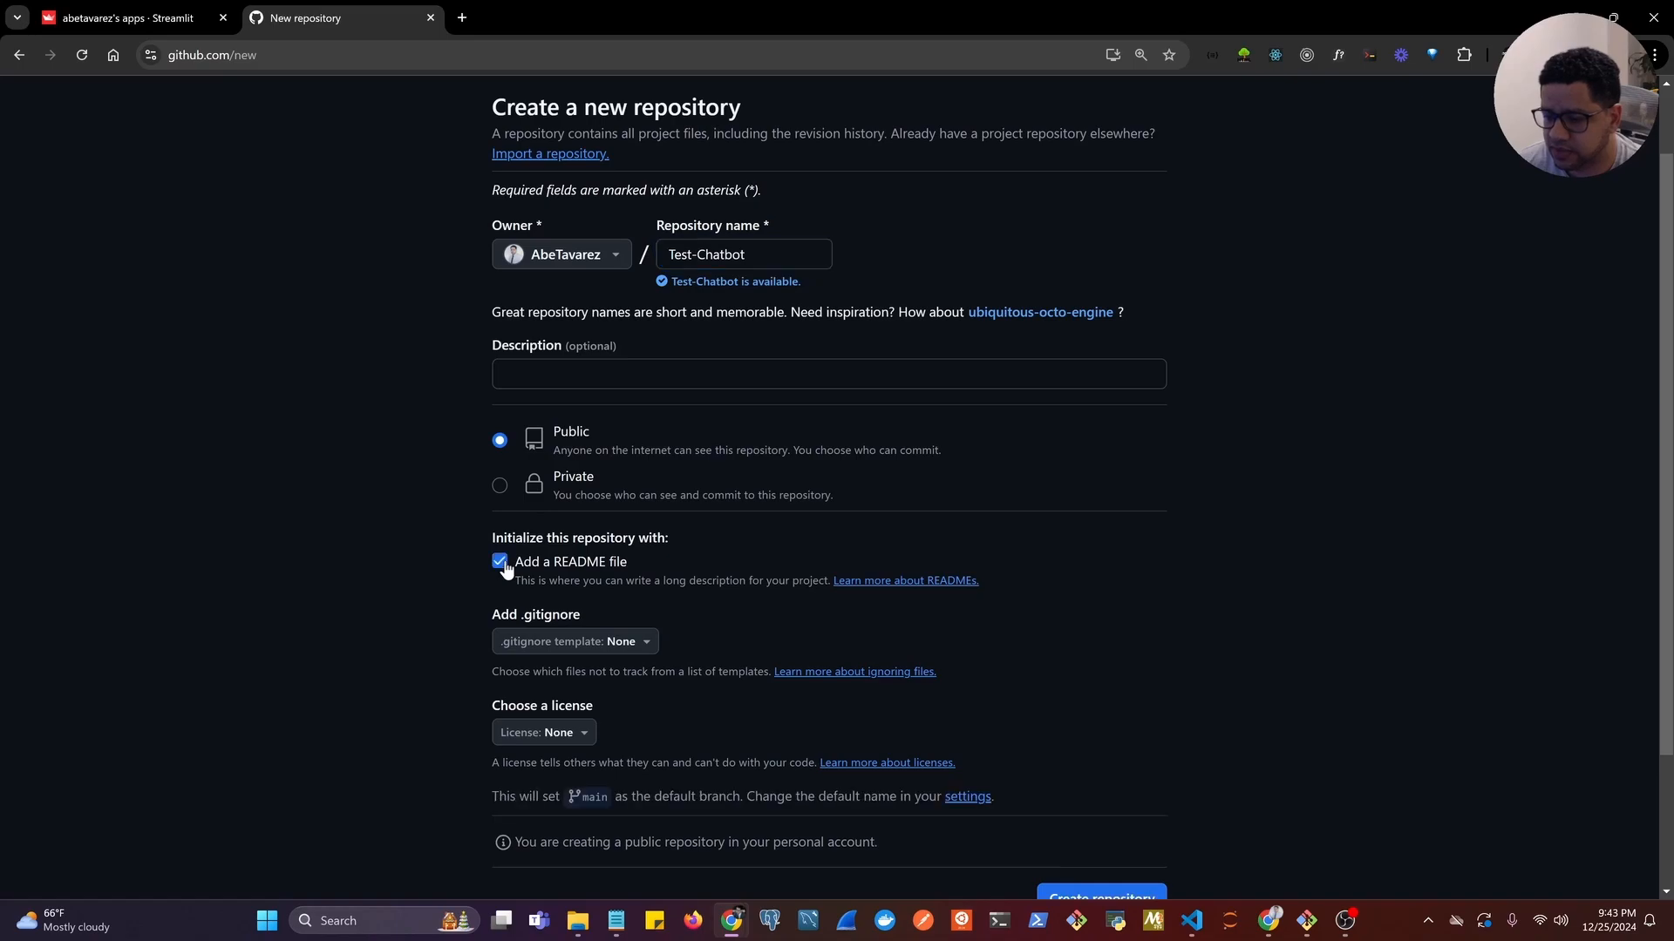
scroll(742, 548, "down", 1)
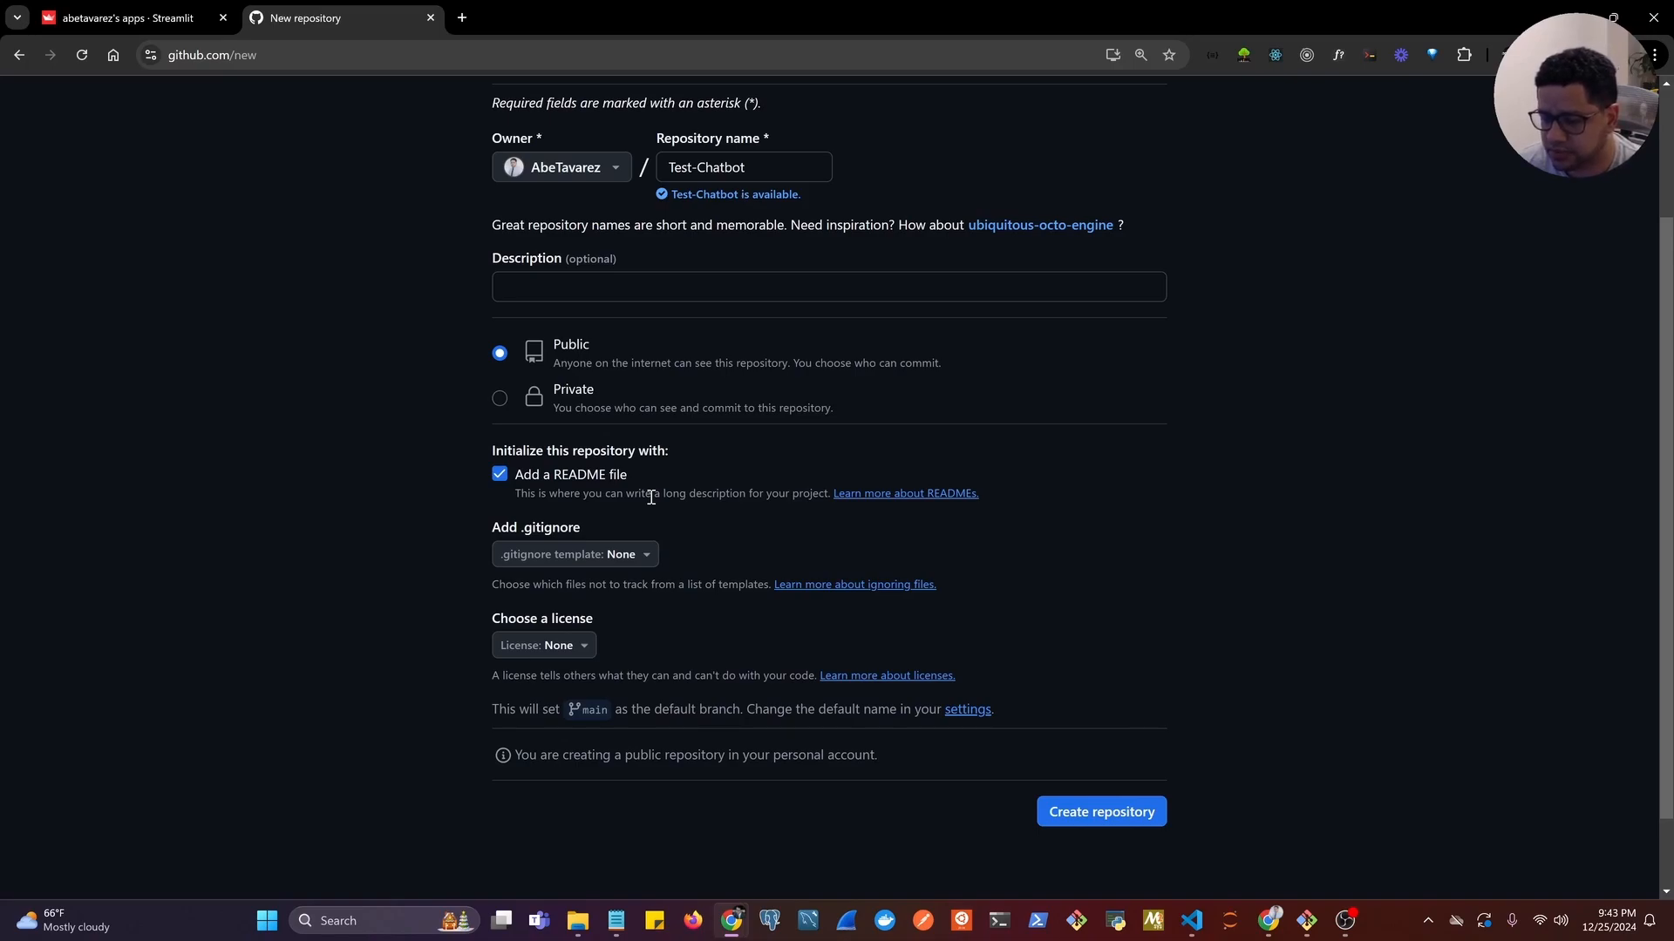
left_click(1103, 814)
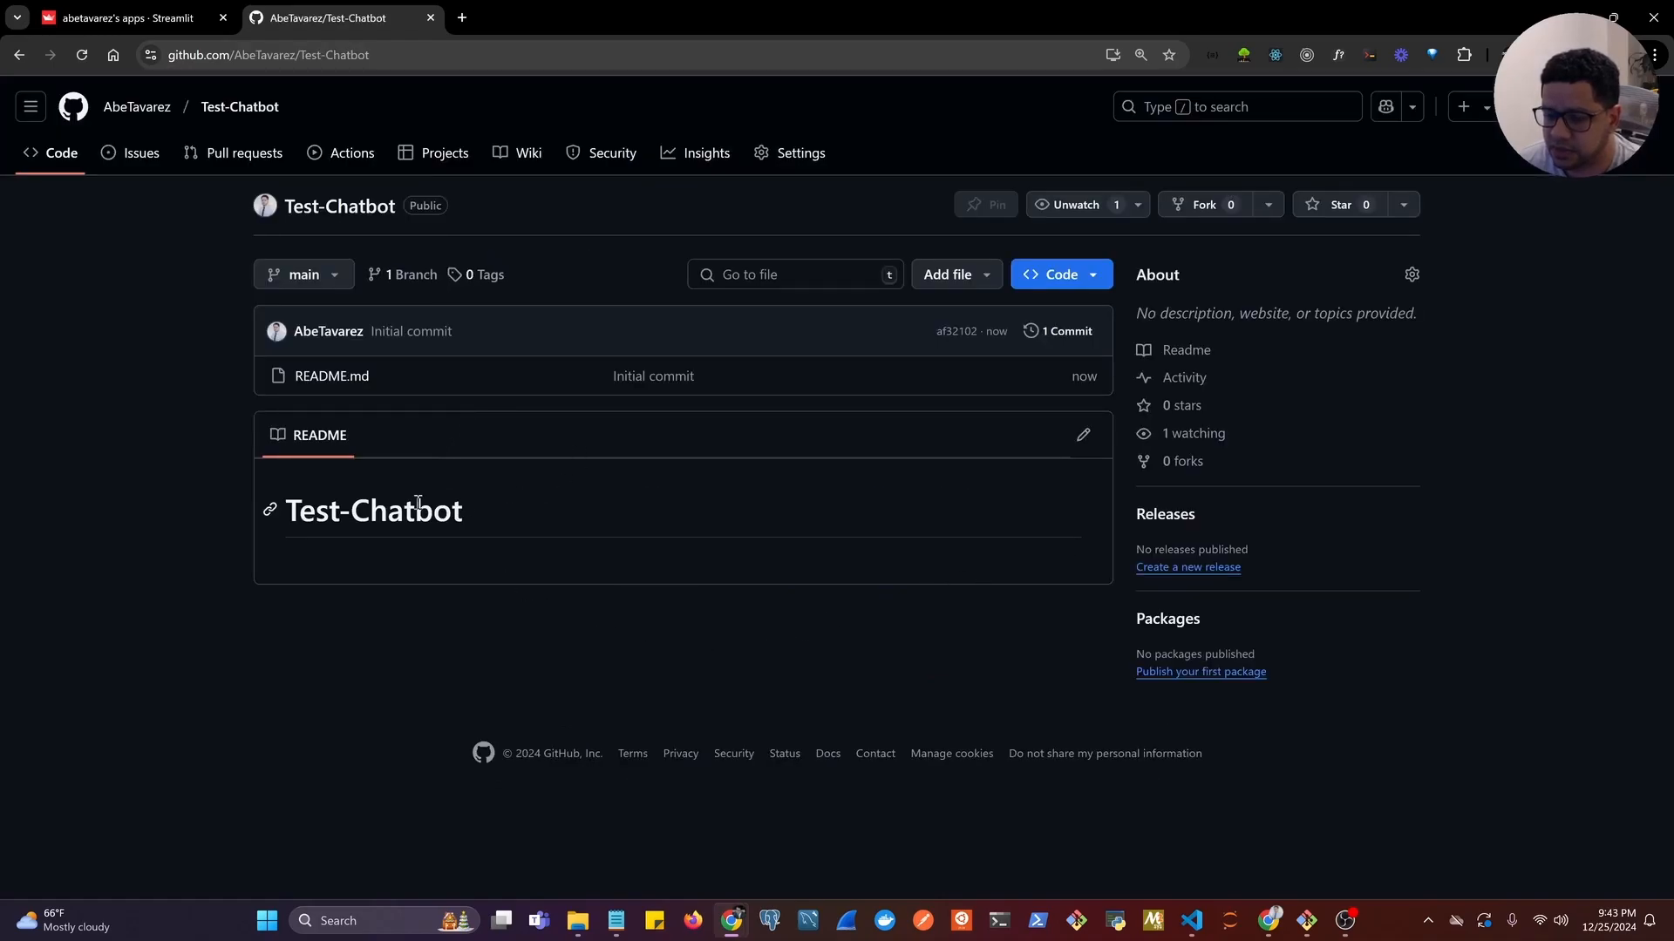
Open the README for editing and add a "## Description" heading on line 3, below the Test-Chatbot title.
left_click_drag(293, 511, 546, 514)
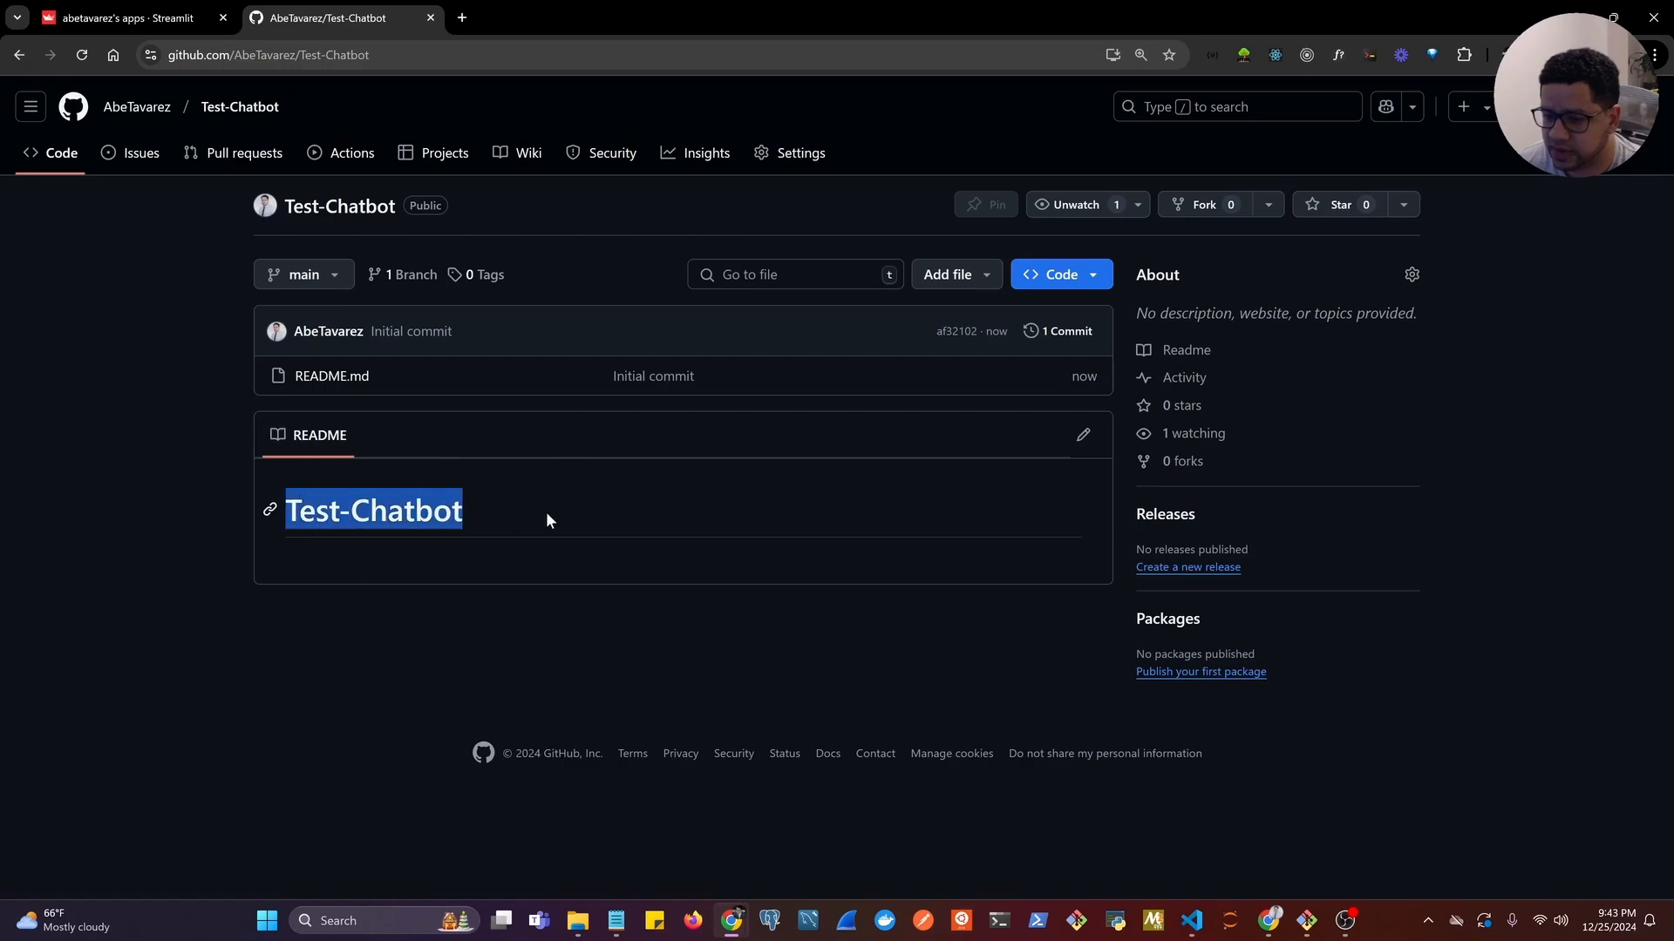
left_click(1084, 438)
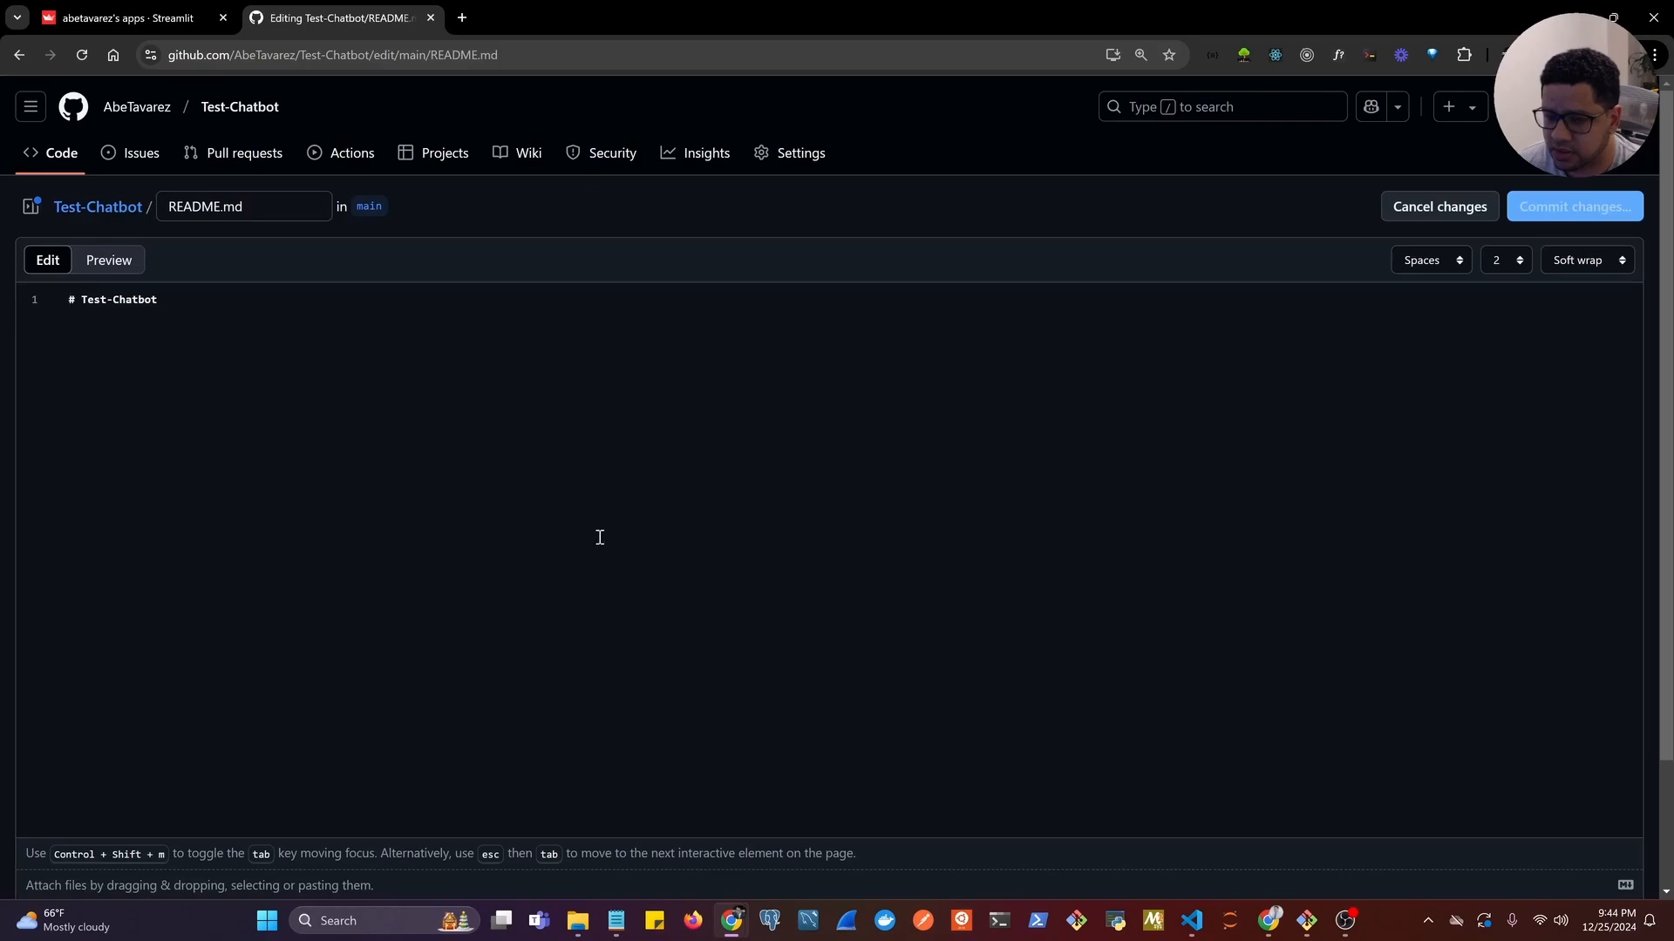
left_click(188, 301)
key("Return")
key("Return")
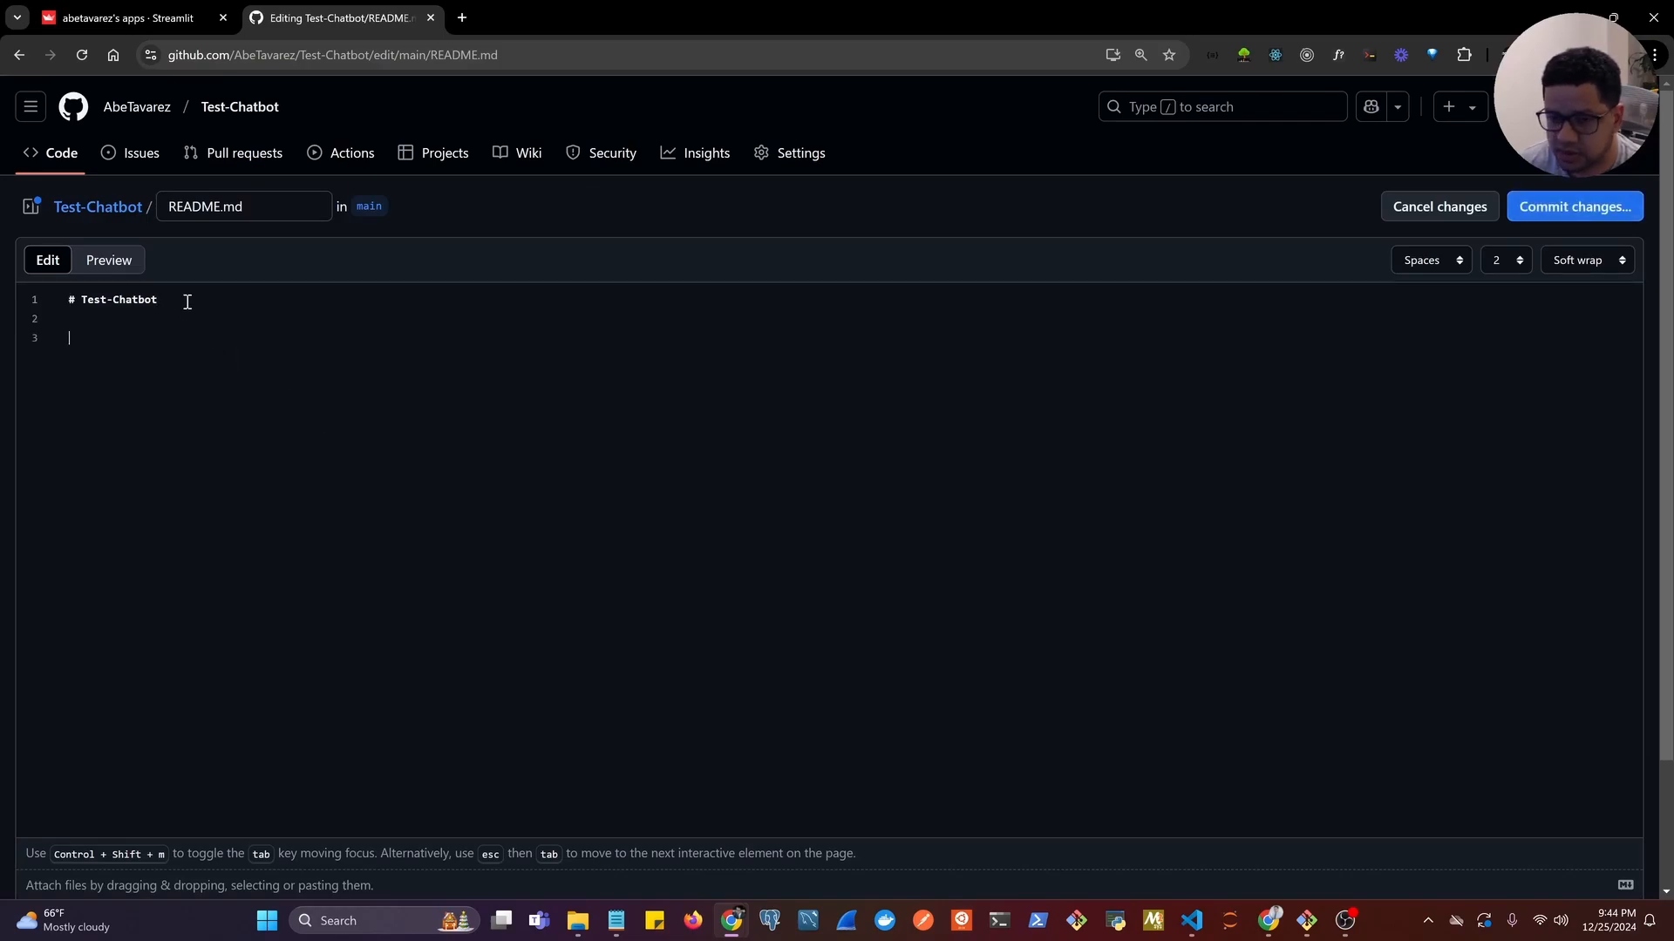
type("## ")
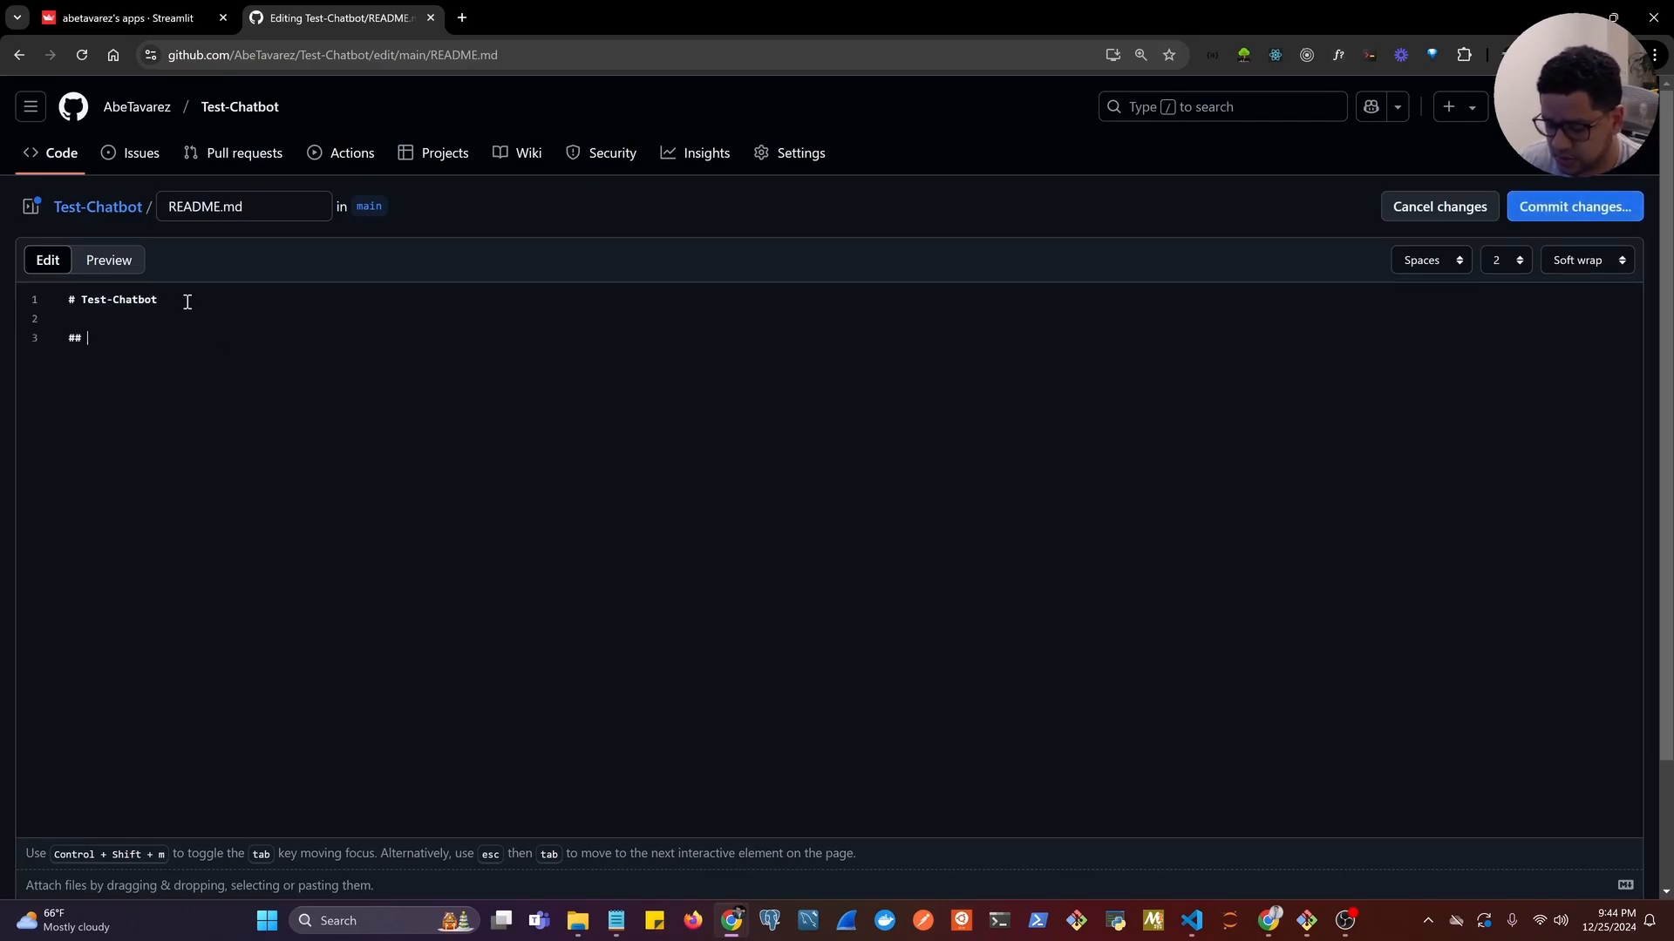
type("Des")
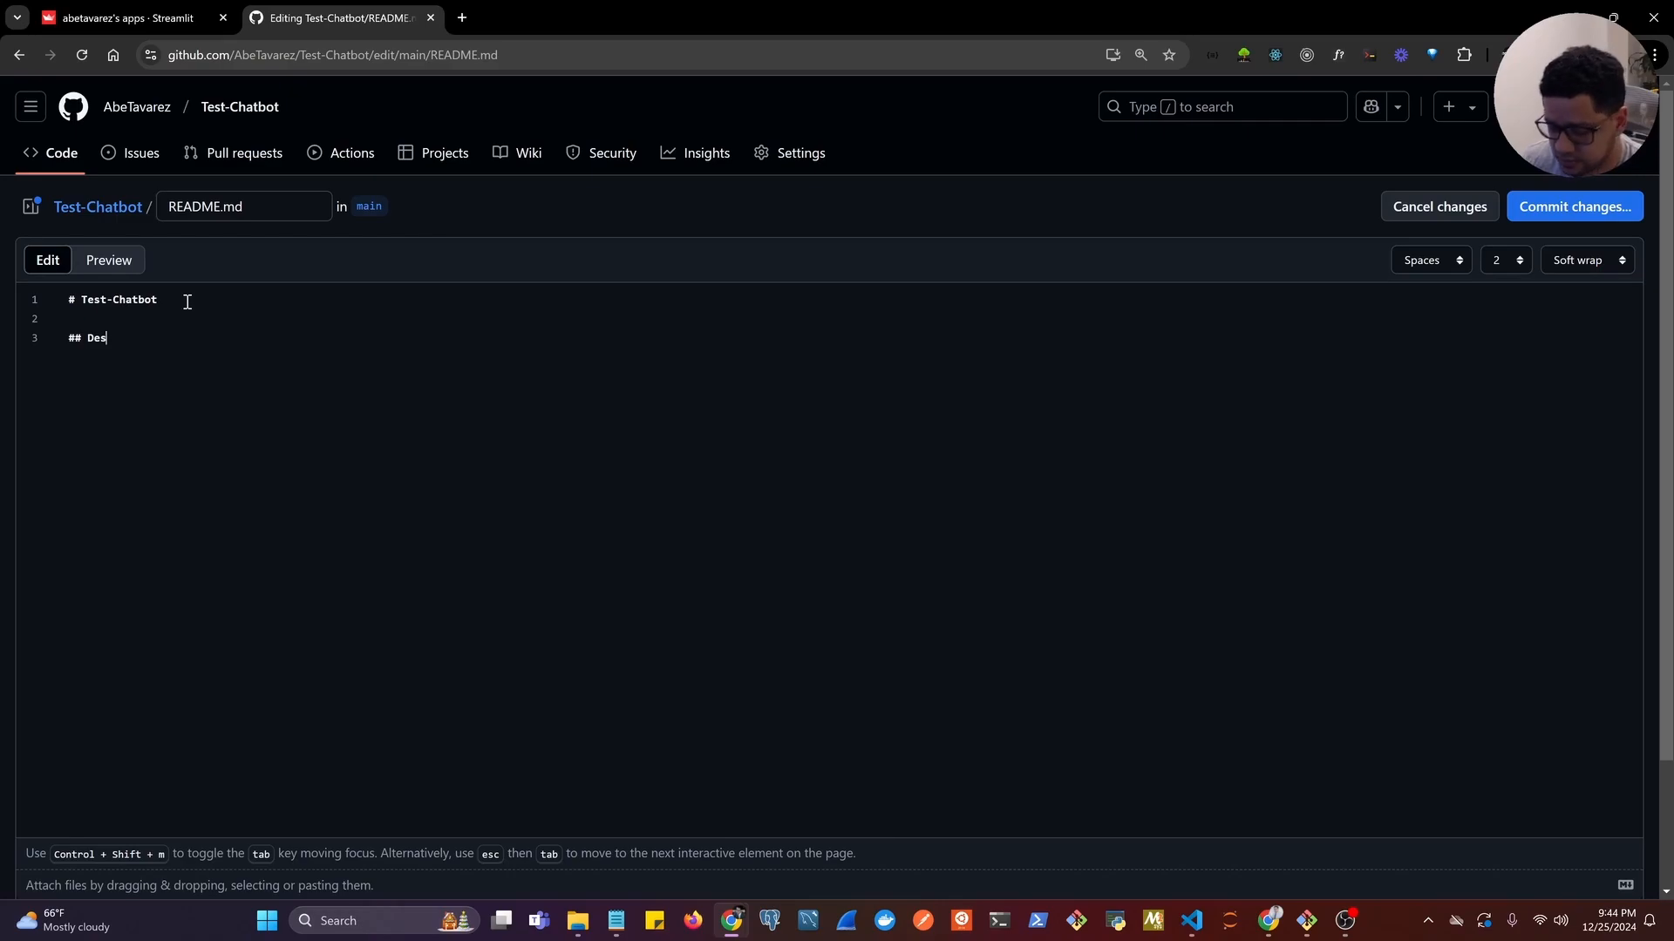
type("cription")
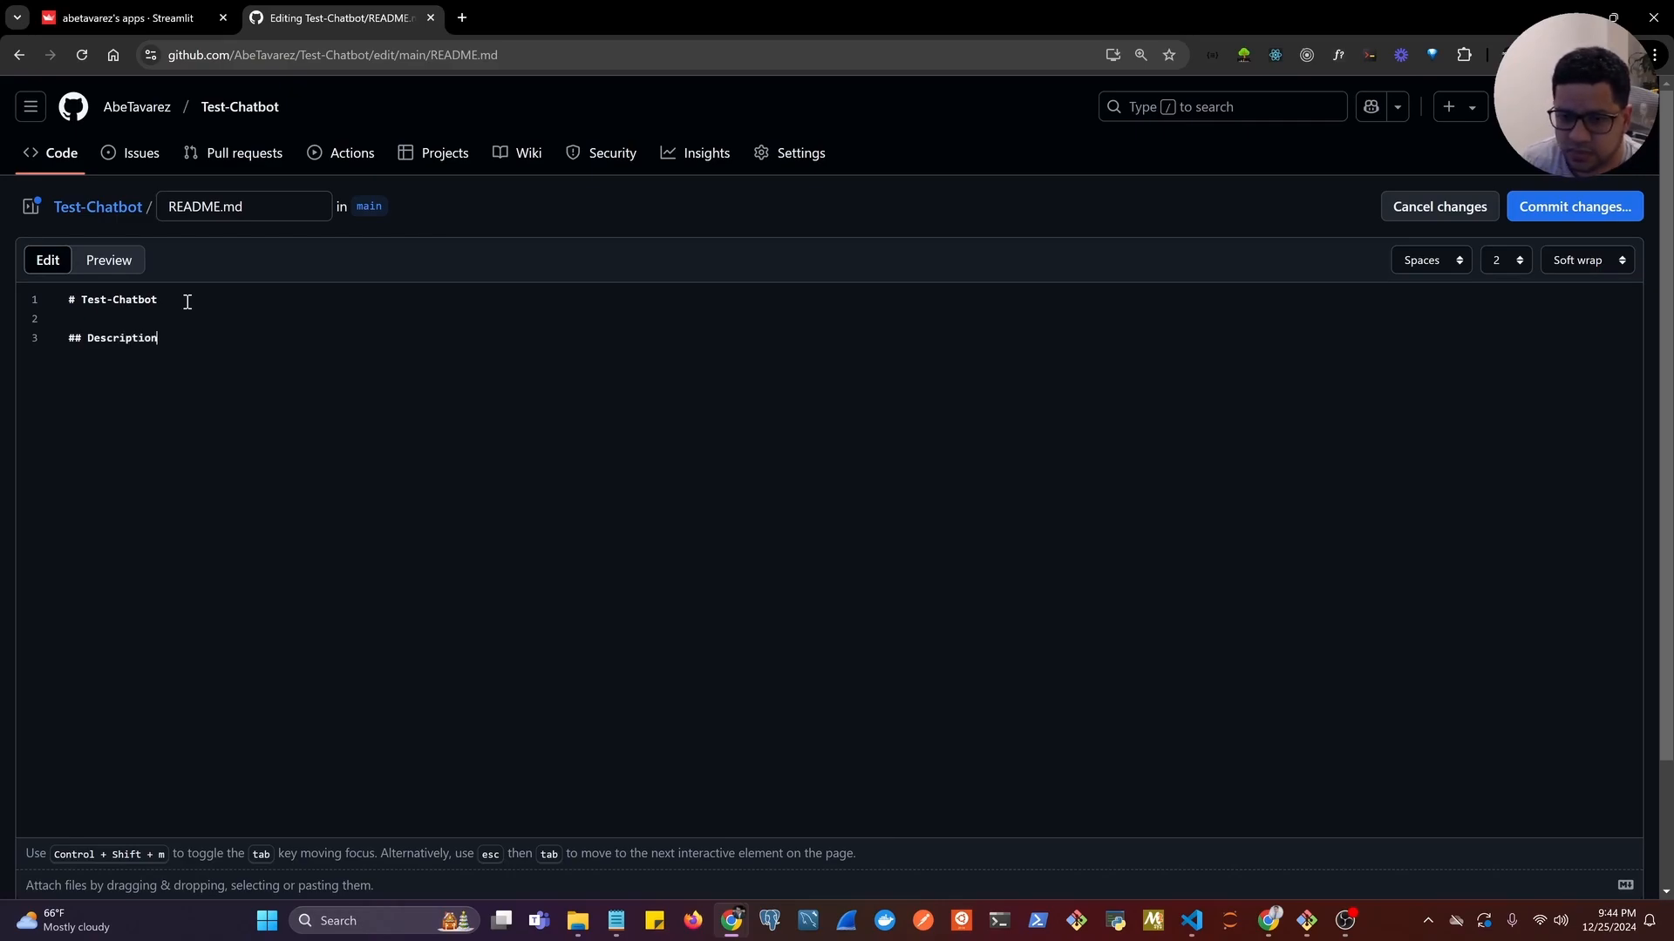
Write "Streamlit Chatbot APP" on the line under the Description heading.
key("Return")
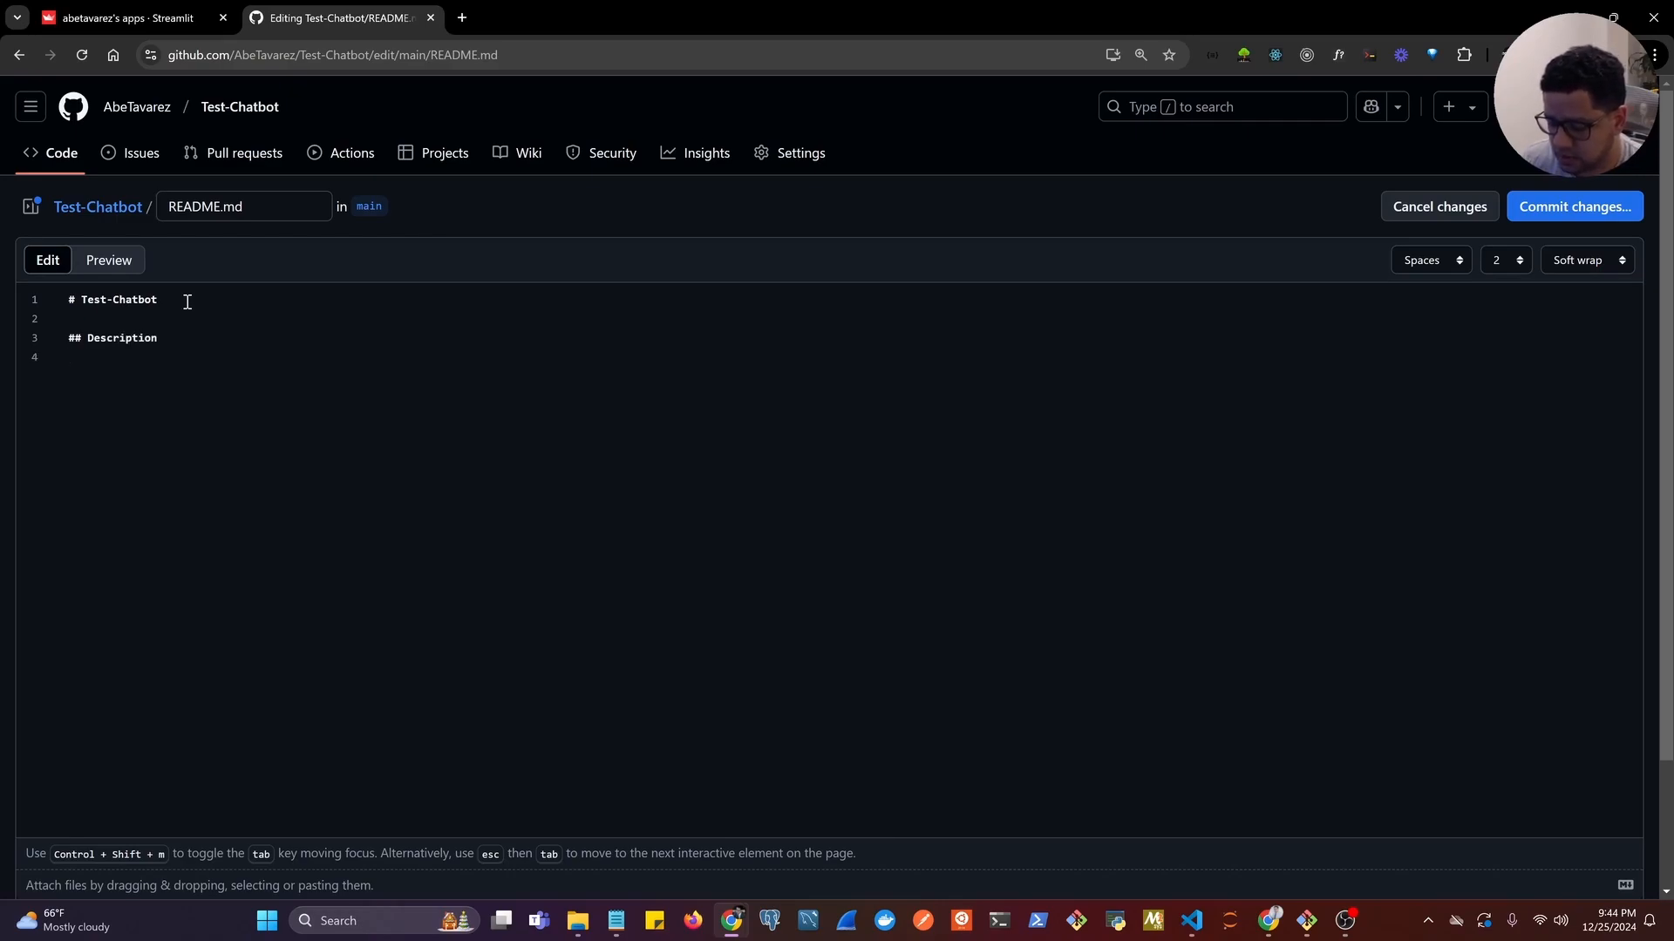
type("Streamlit")
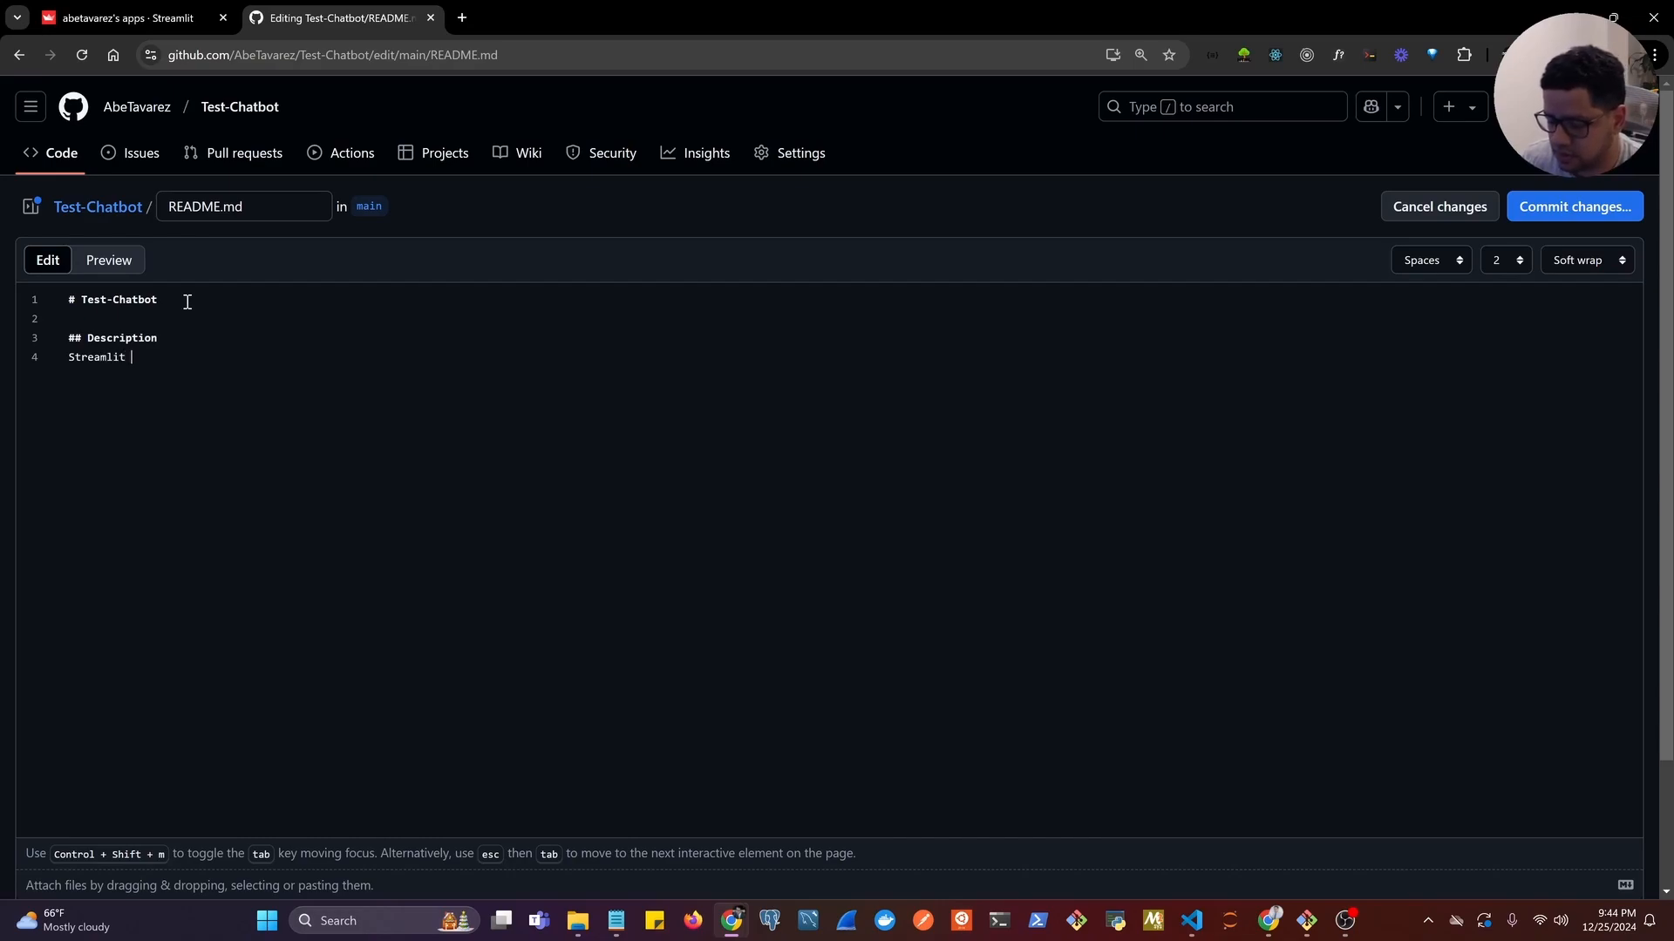
type(" Chatb")
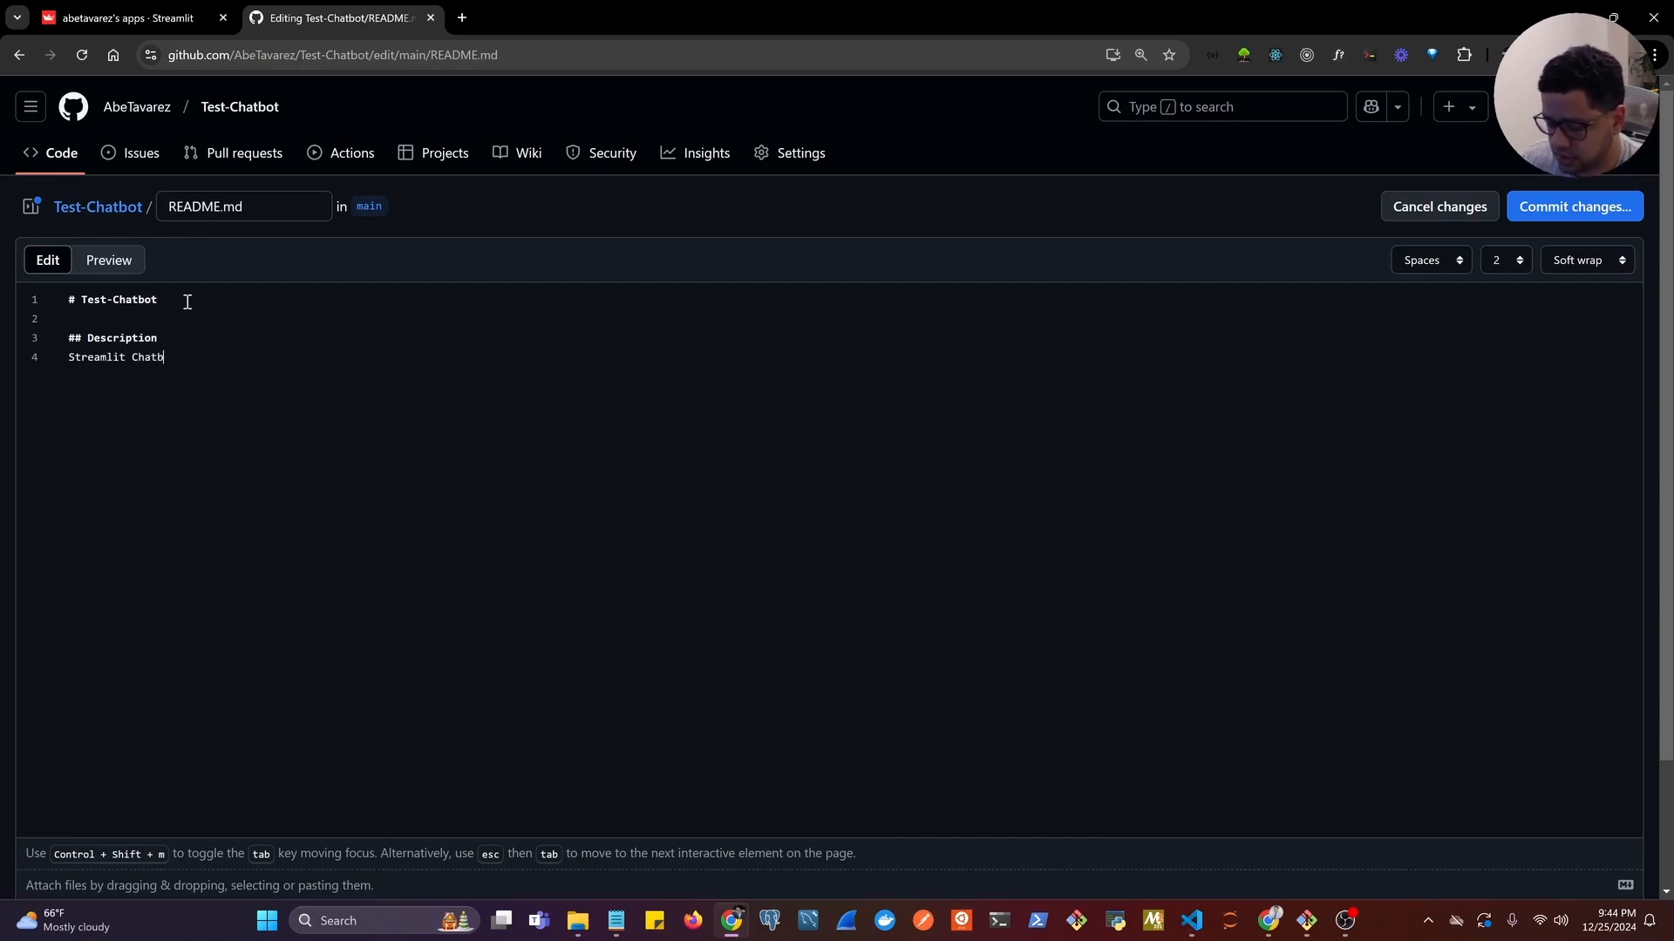
type("ot APP")
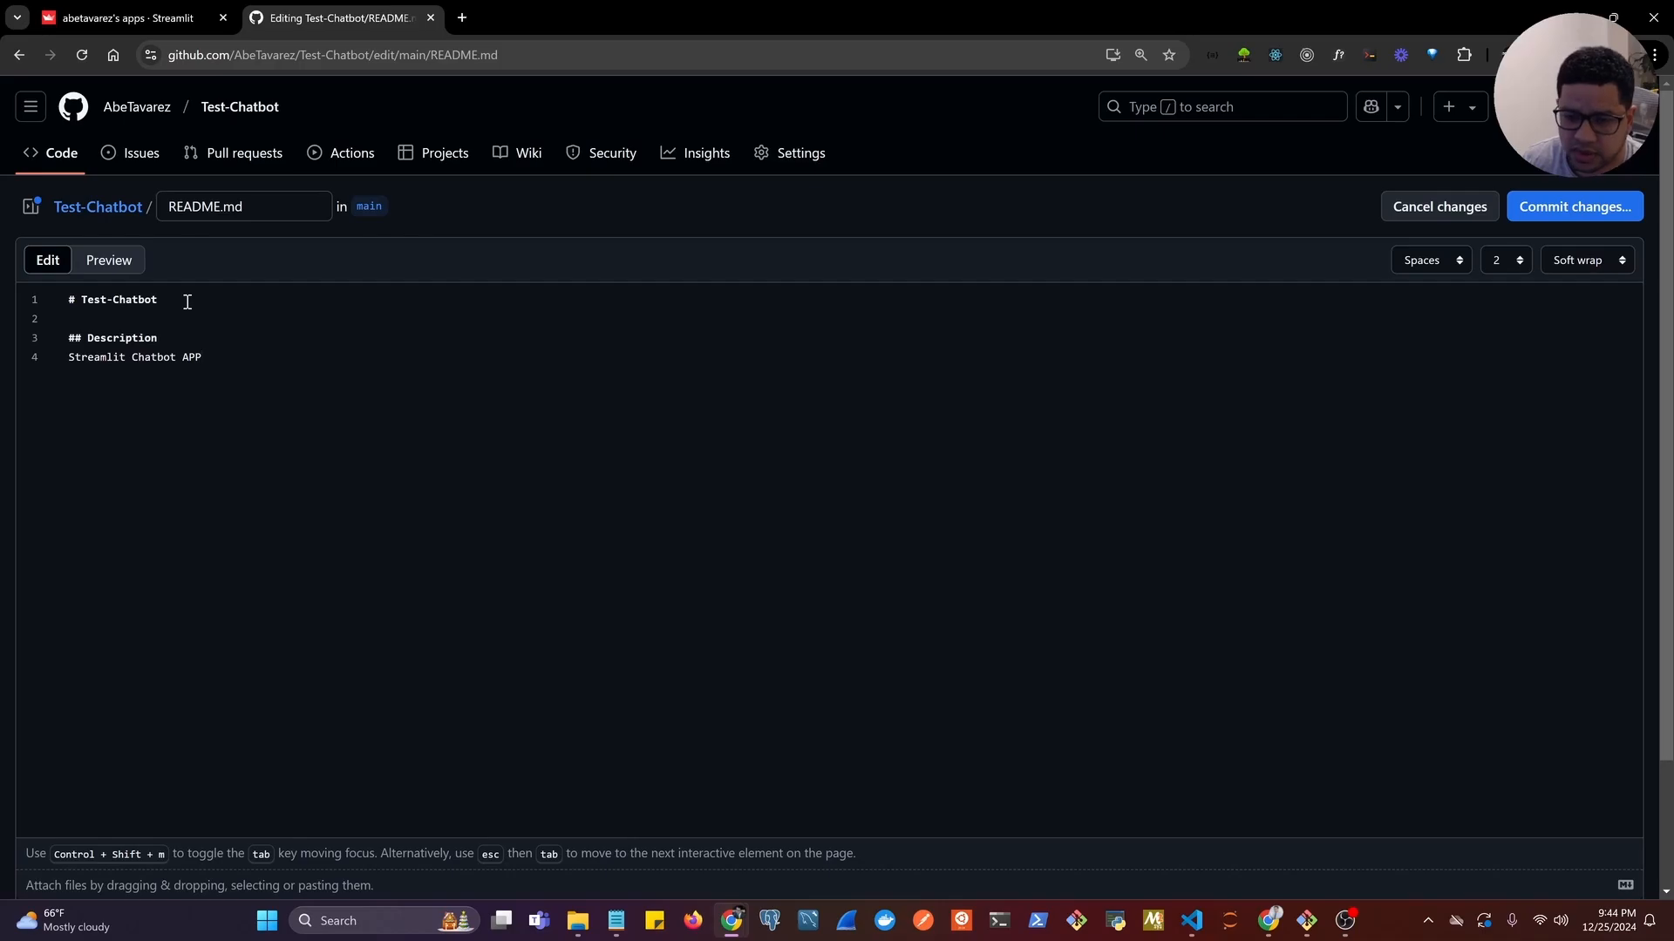
Commit the README edit directly to the main branch with the message "Update README.md".
left_click(1561, 209)
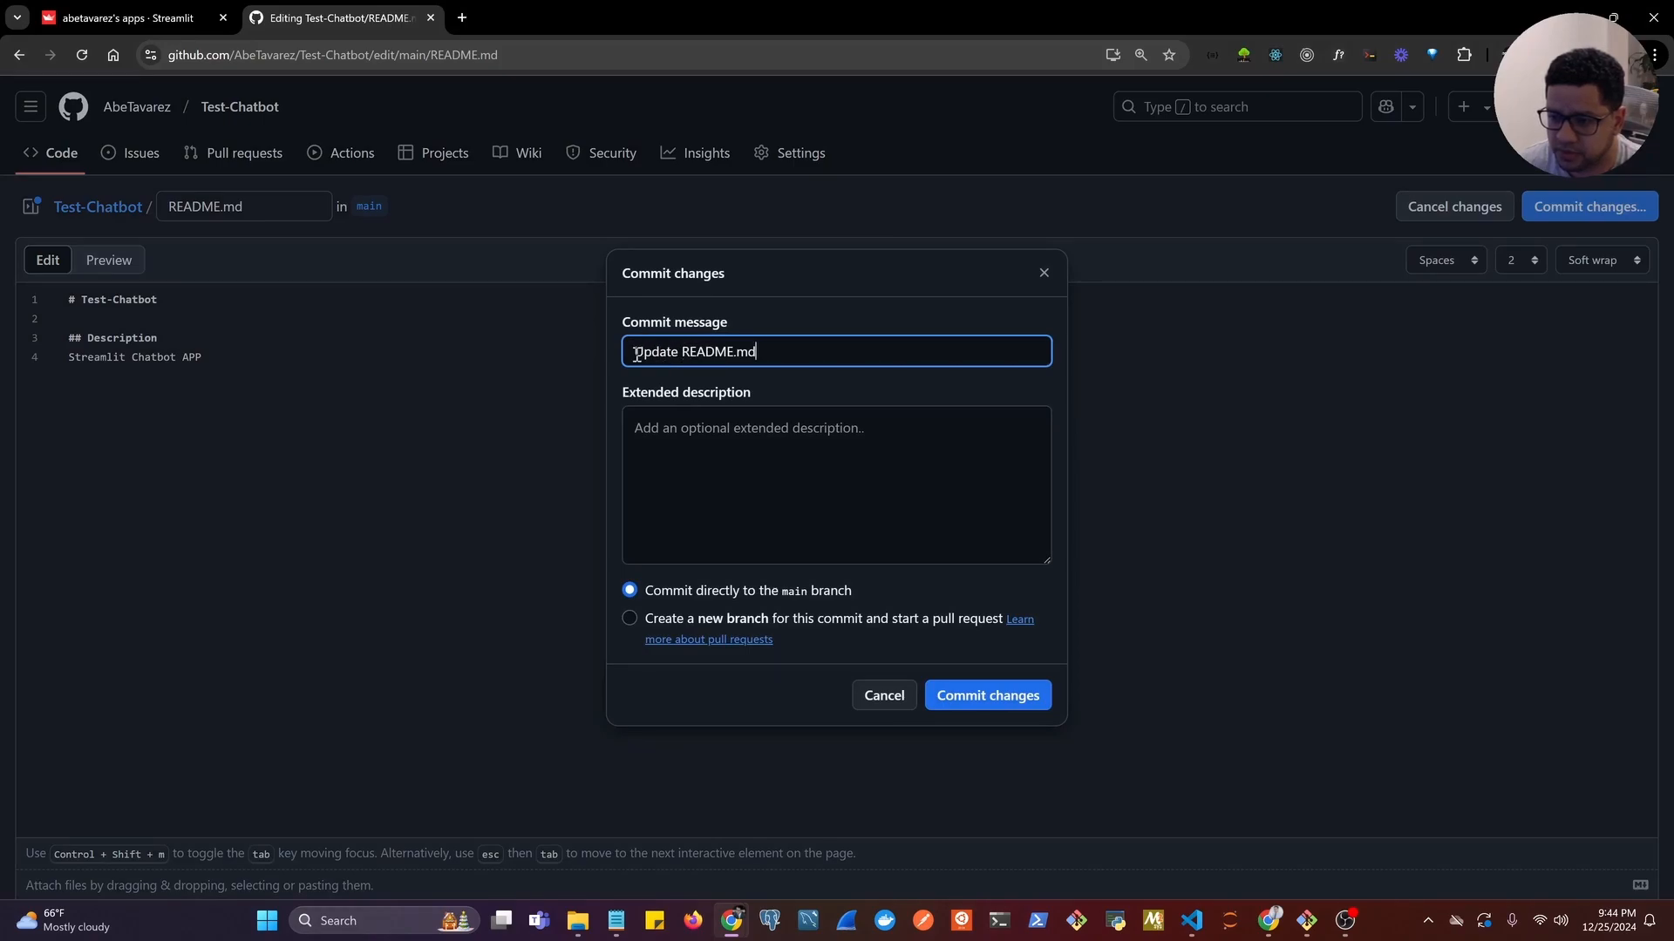
left_click_drag(638, 354, 792, 355)
left_click(717, 441)
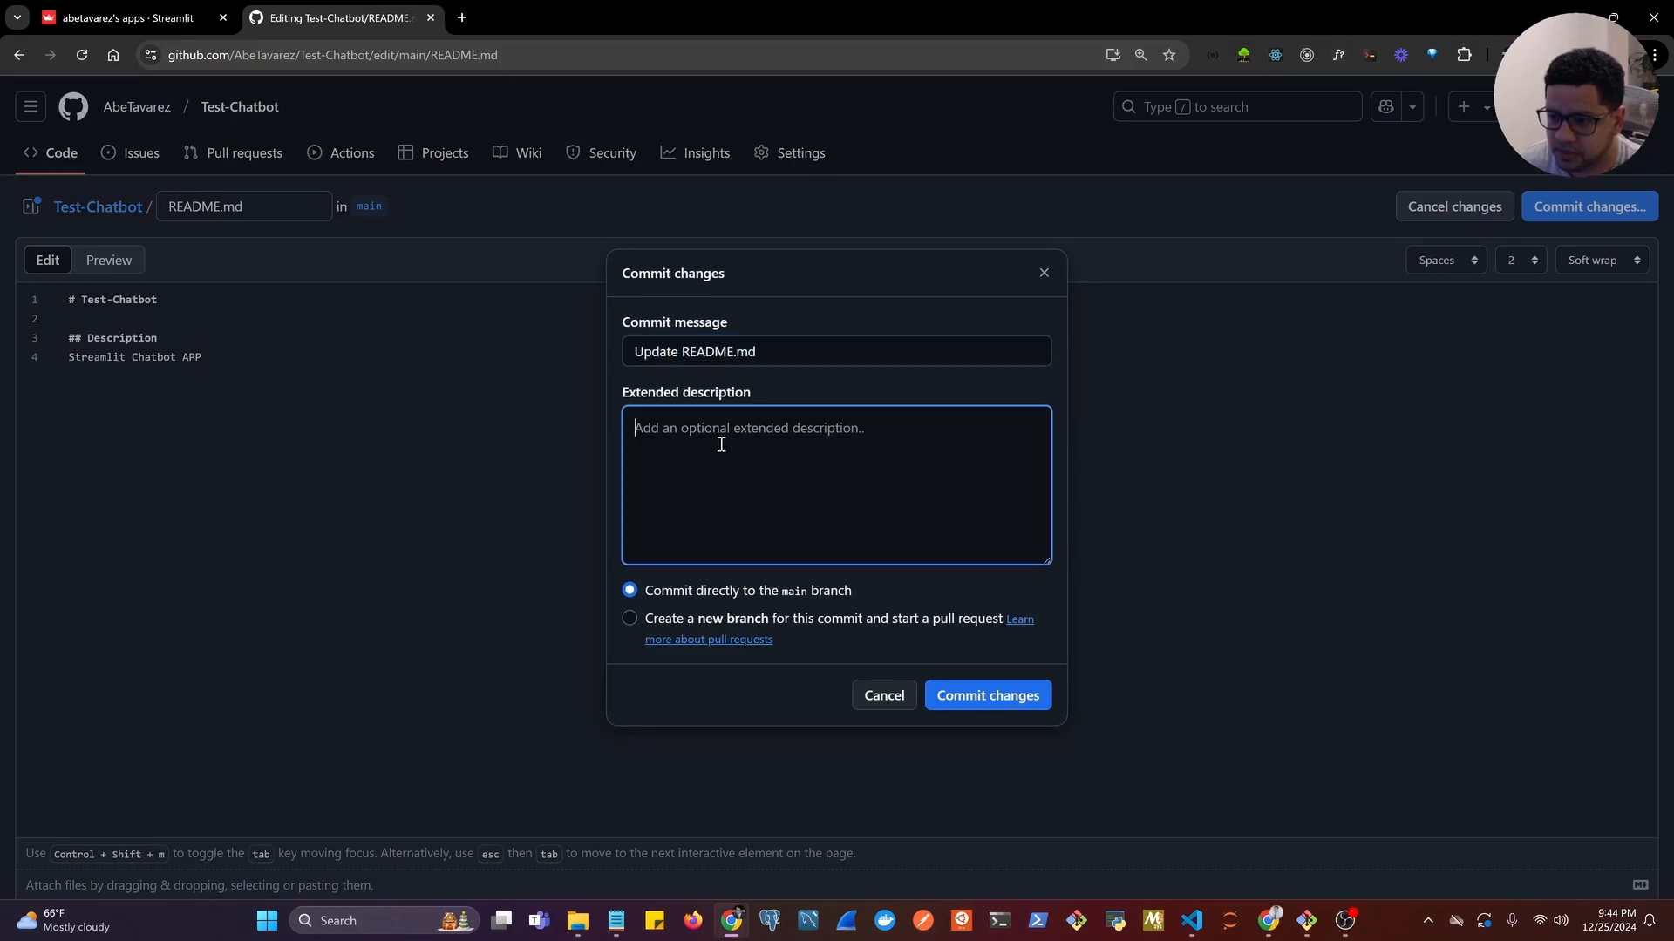
left_click(983, 708)
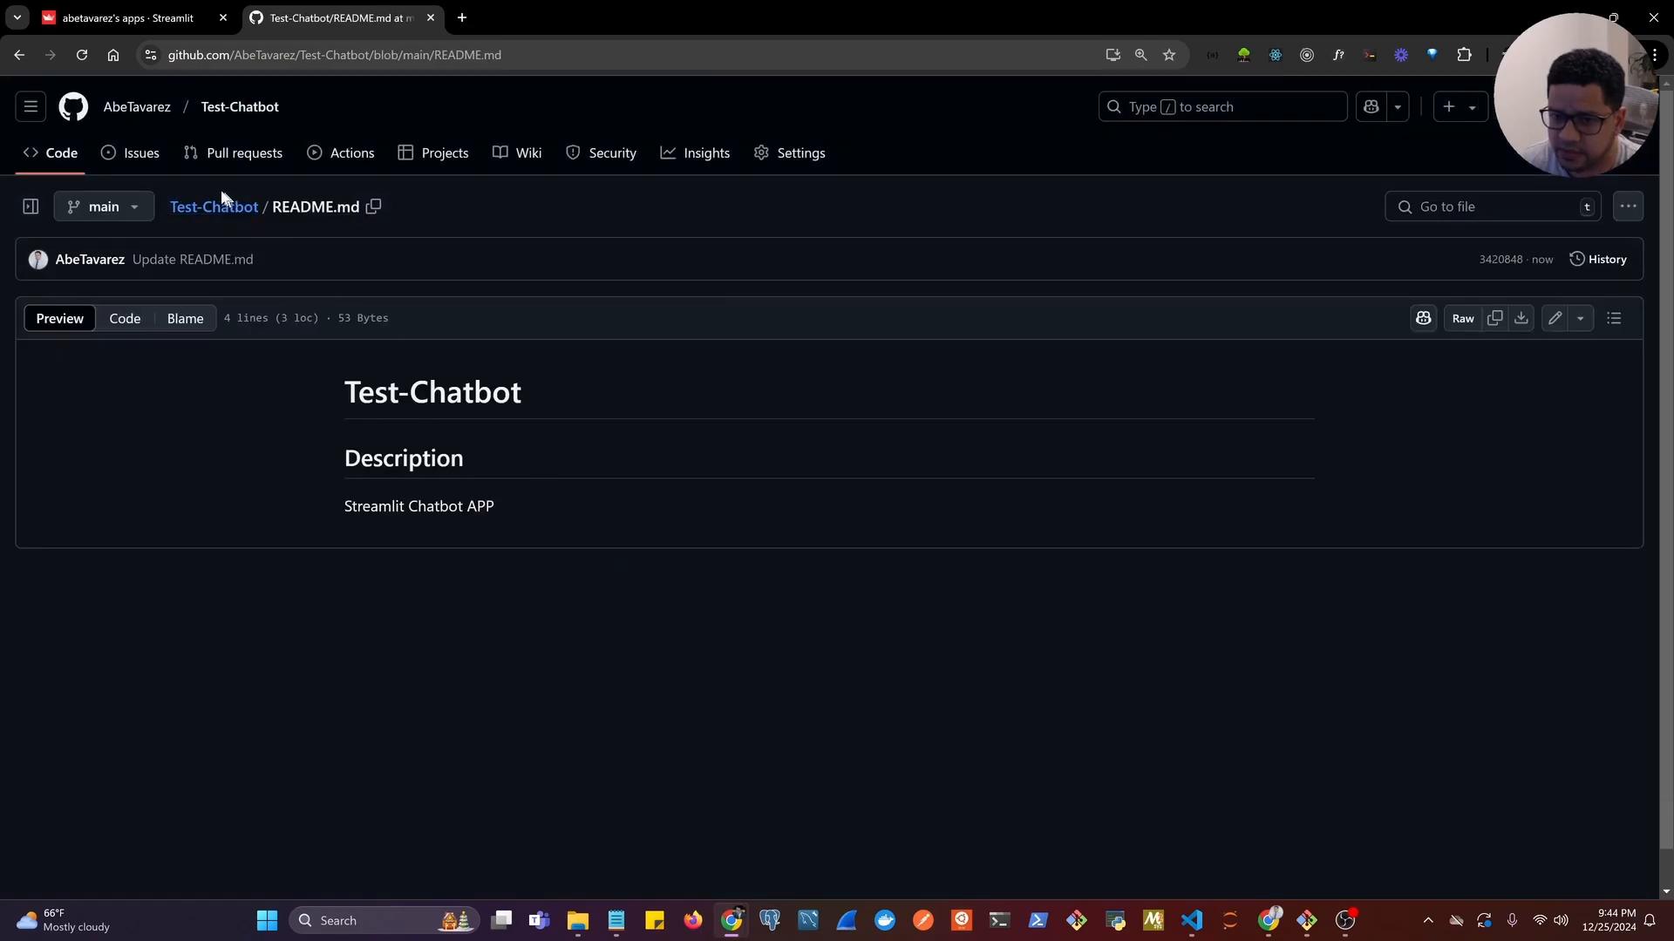
Return to the Test-Chatbot repository's main page and start uploading files to it.
left_click_drag(343, 505, 520, 513)
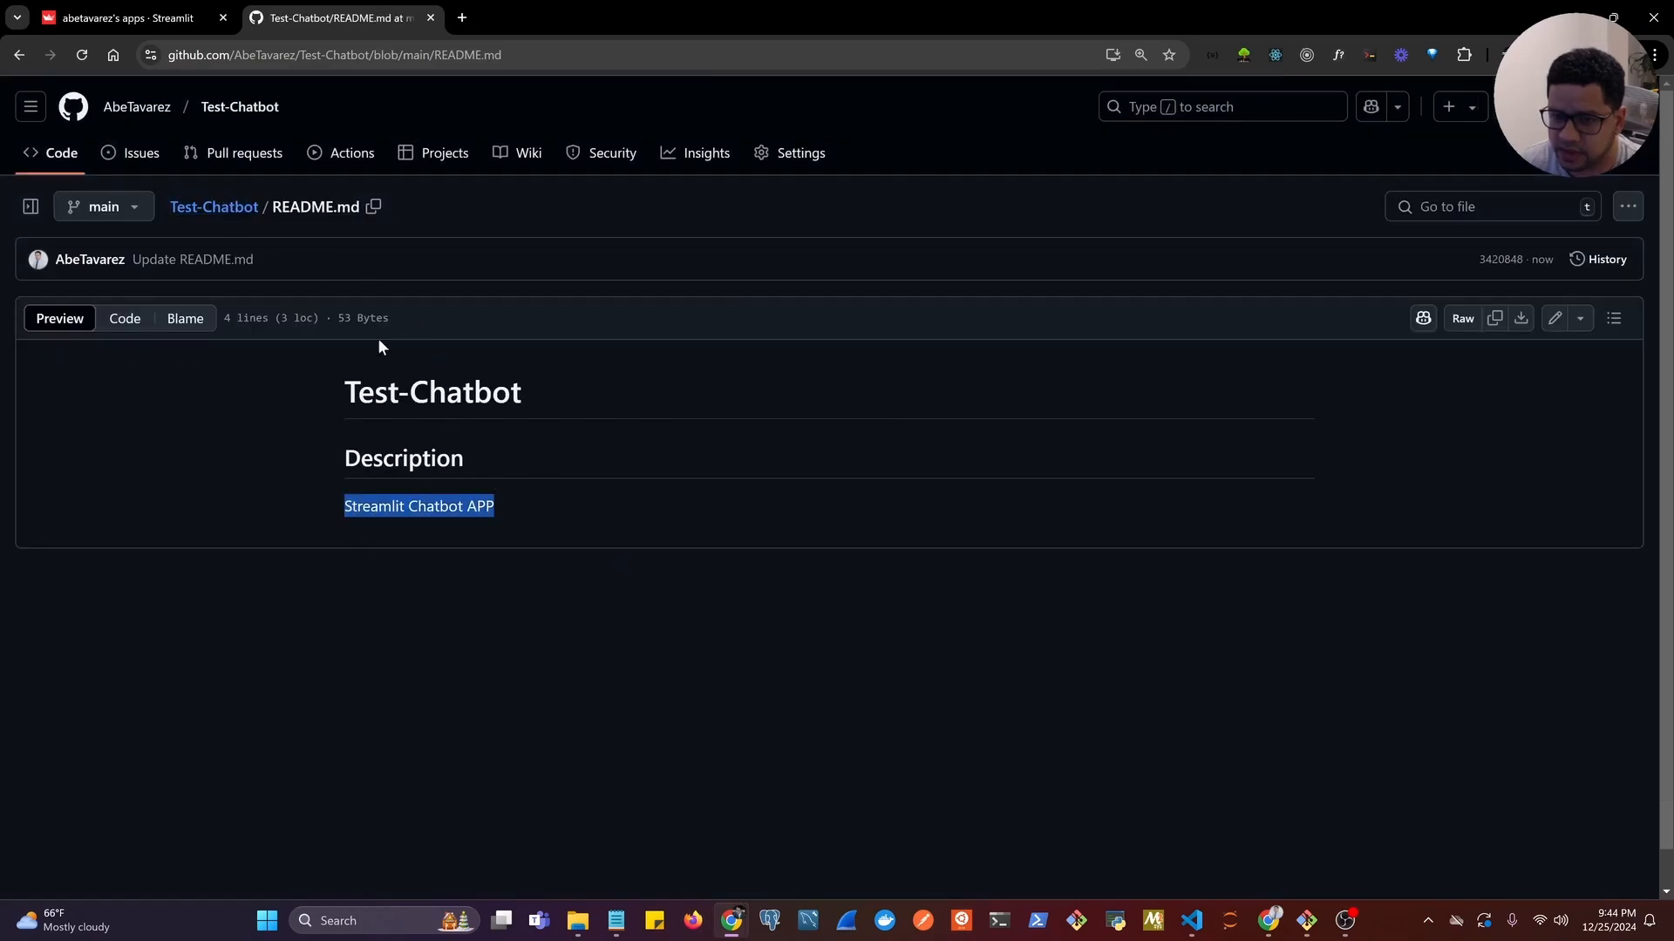
left_click(236, 112)
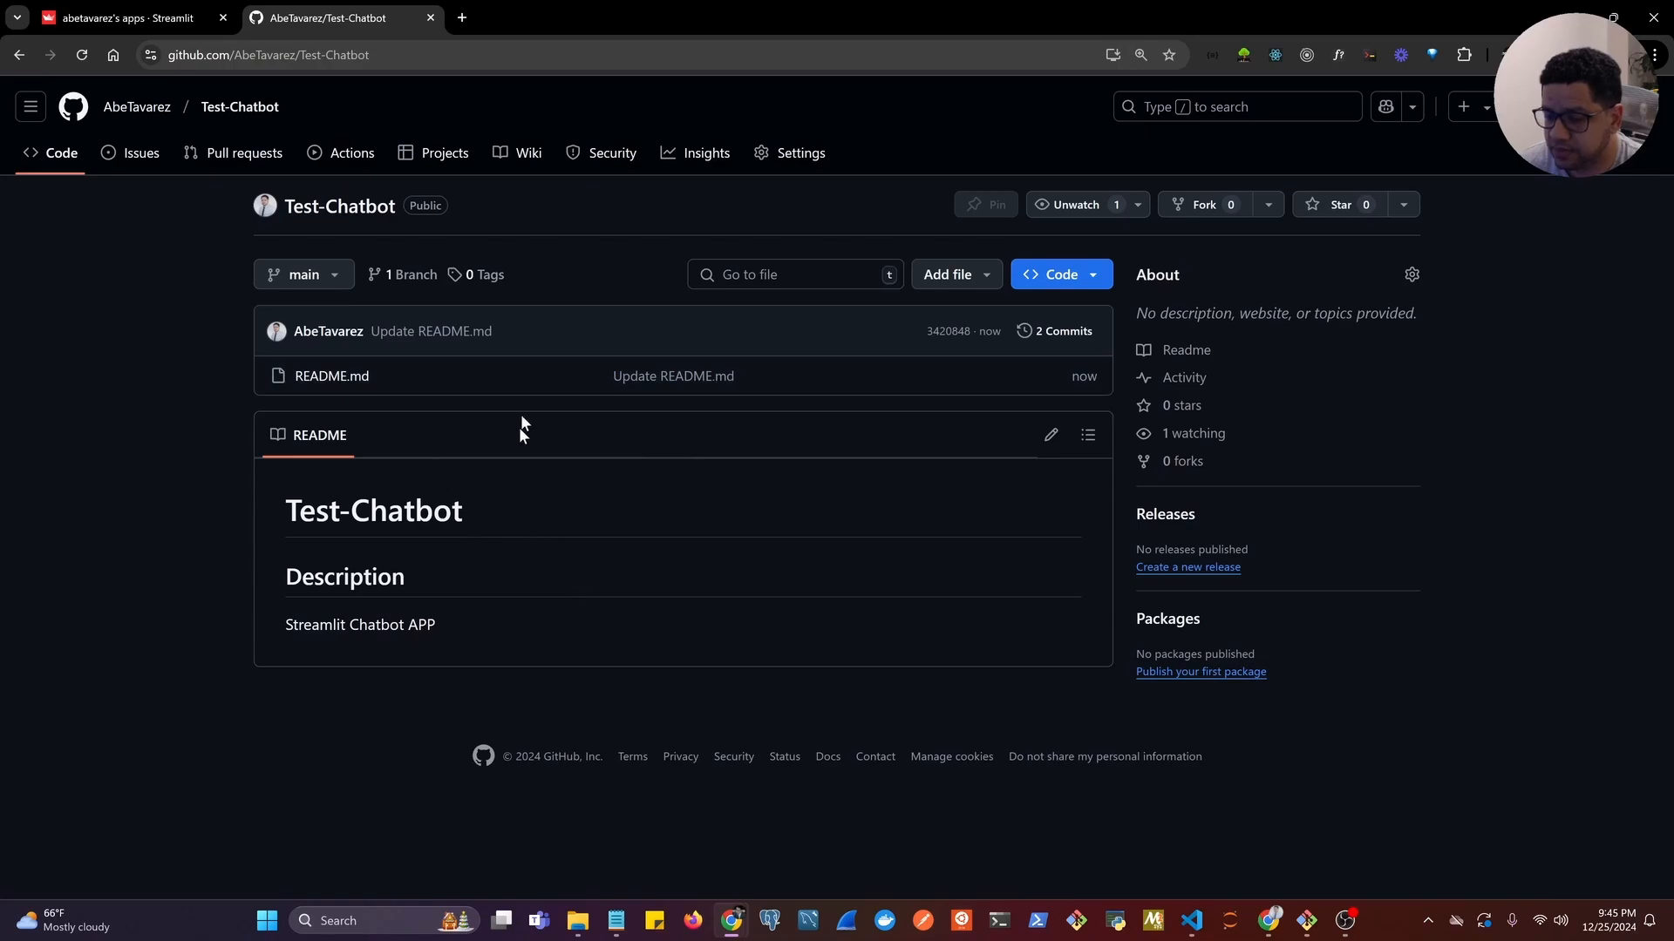
left_click(980, 283)
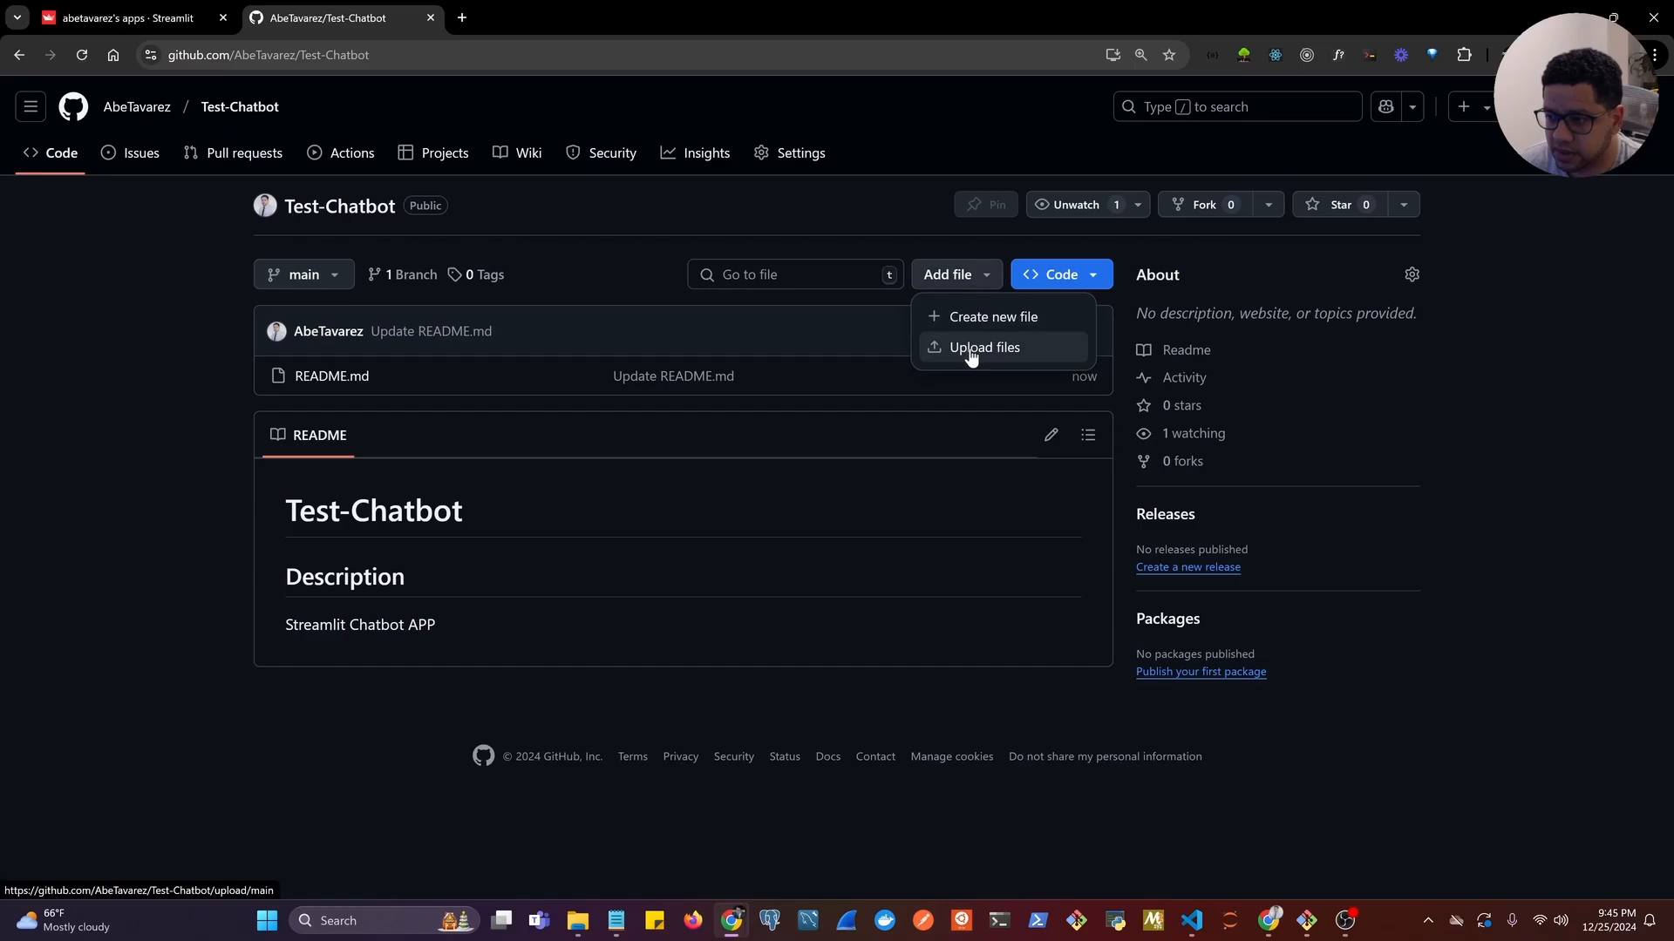
left_click(970, 350)
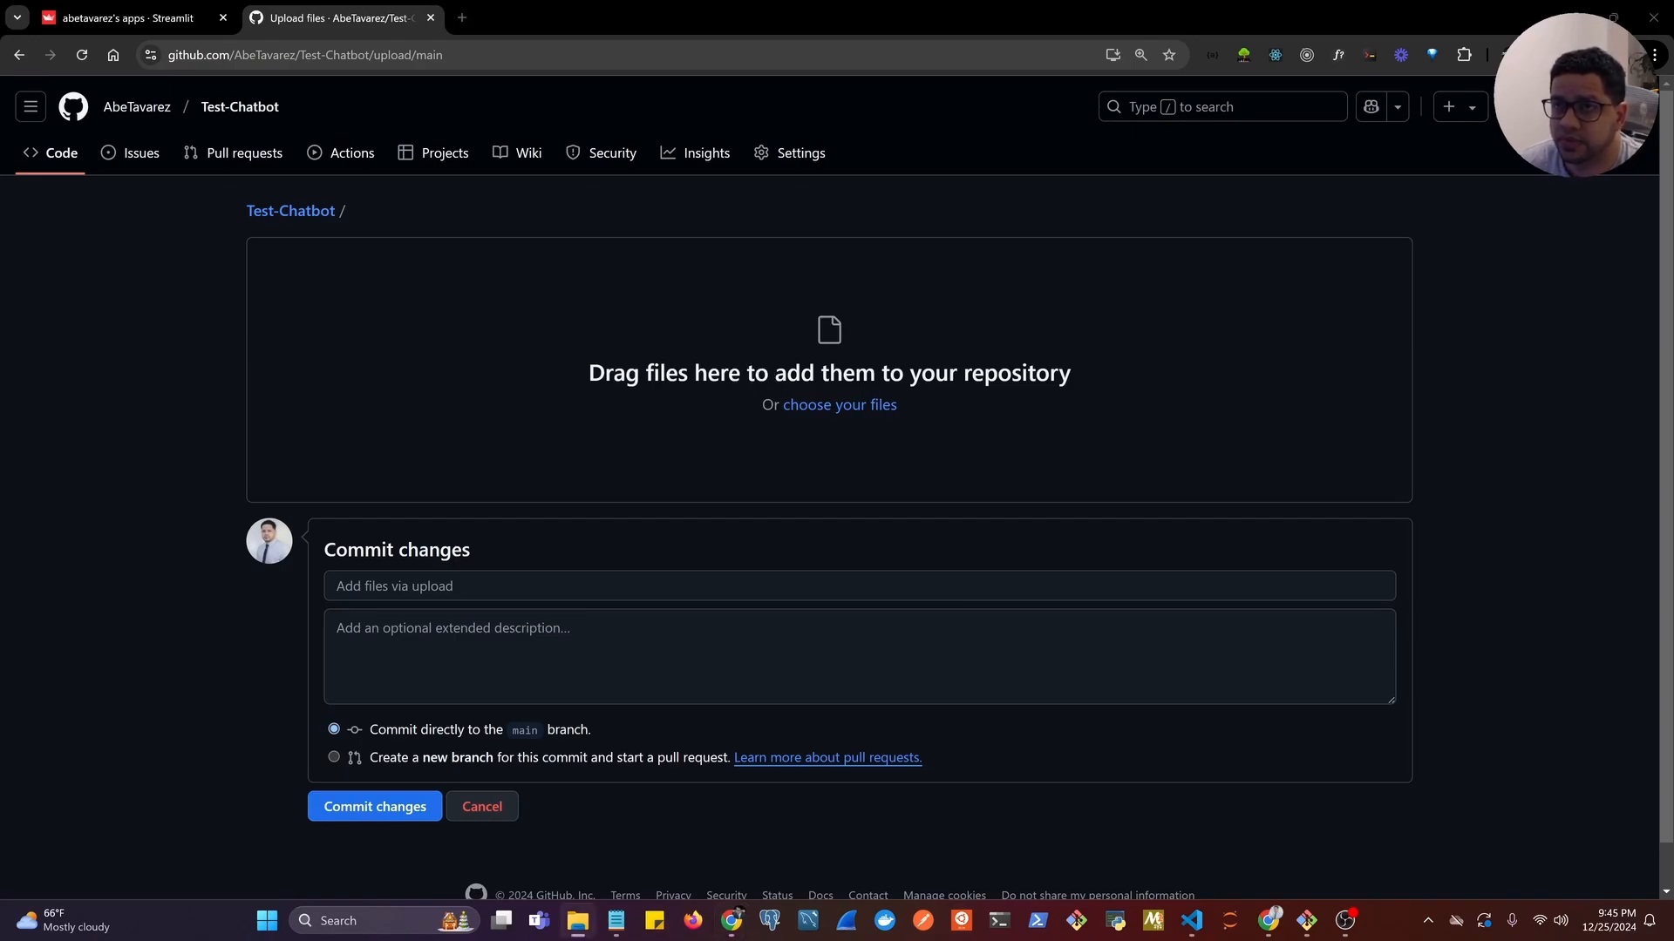
Add requirements.txt and app.py from the local stream-chatbot folder to the repository upload.
left_click_drag(0, 129, 823, 144)
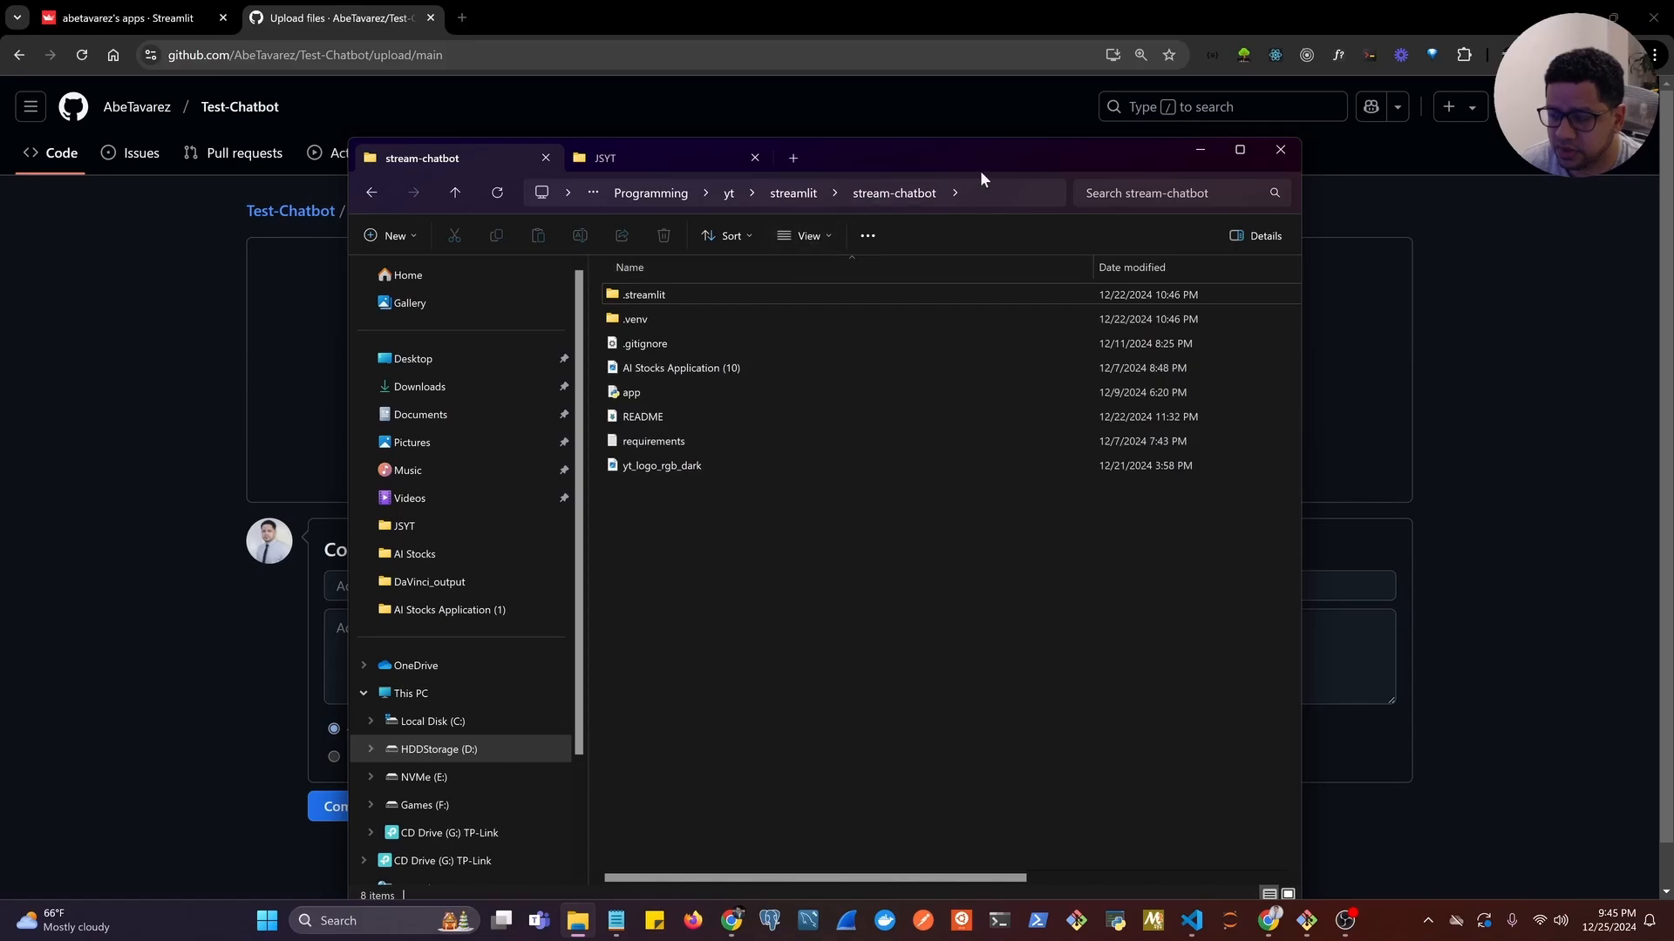
left_click_drag(974, 155, 0, 103)
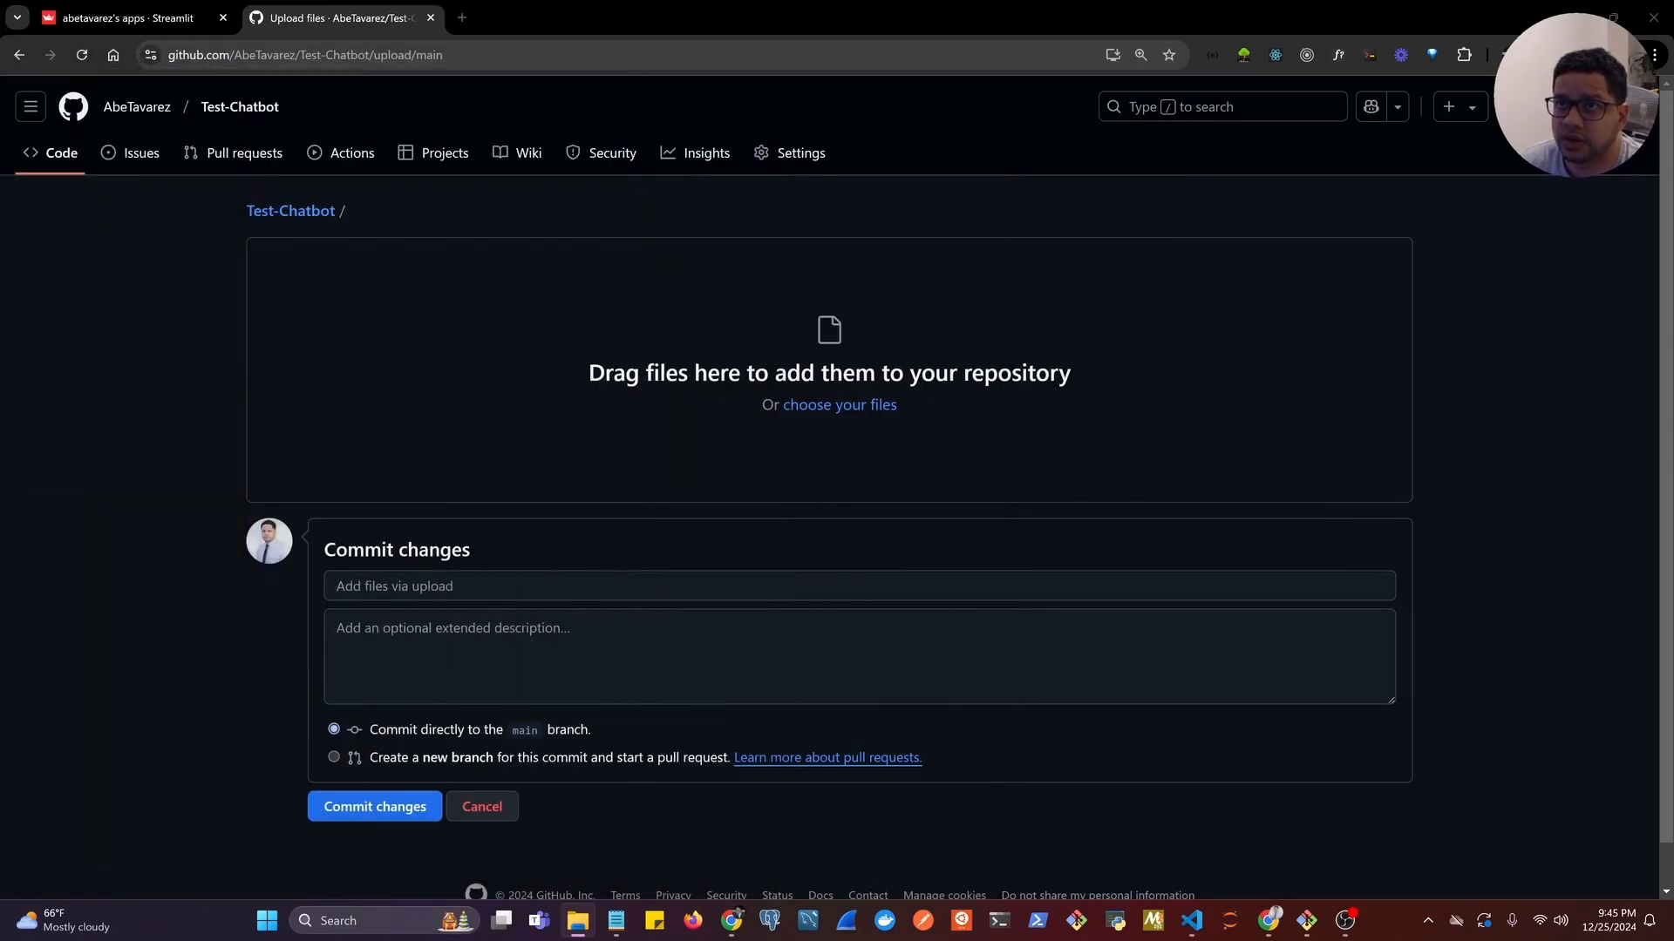
left_click_drag(0, 262, 657, 324)
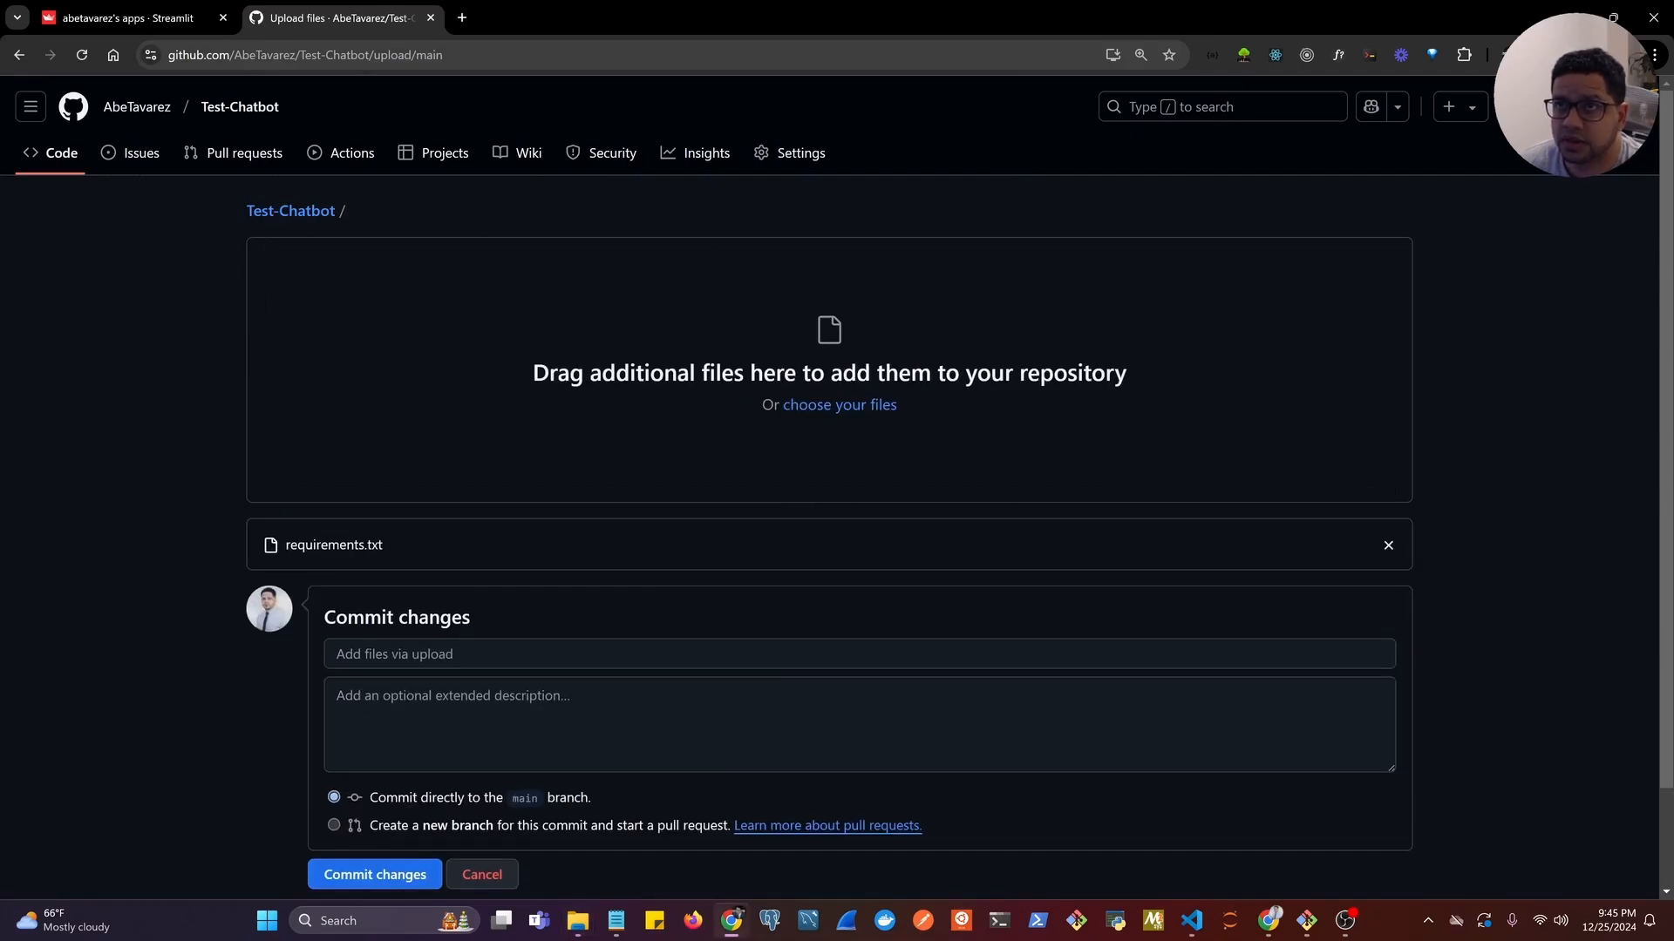
left_click_drag(0, 395, 687, 375)
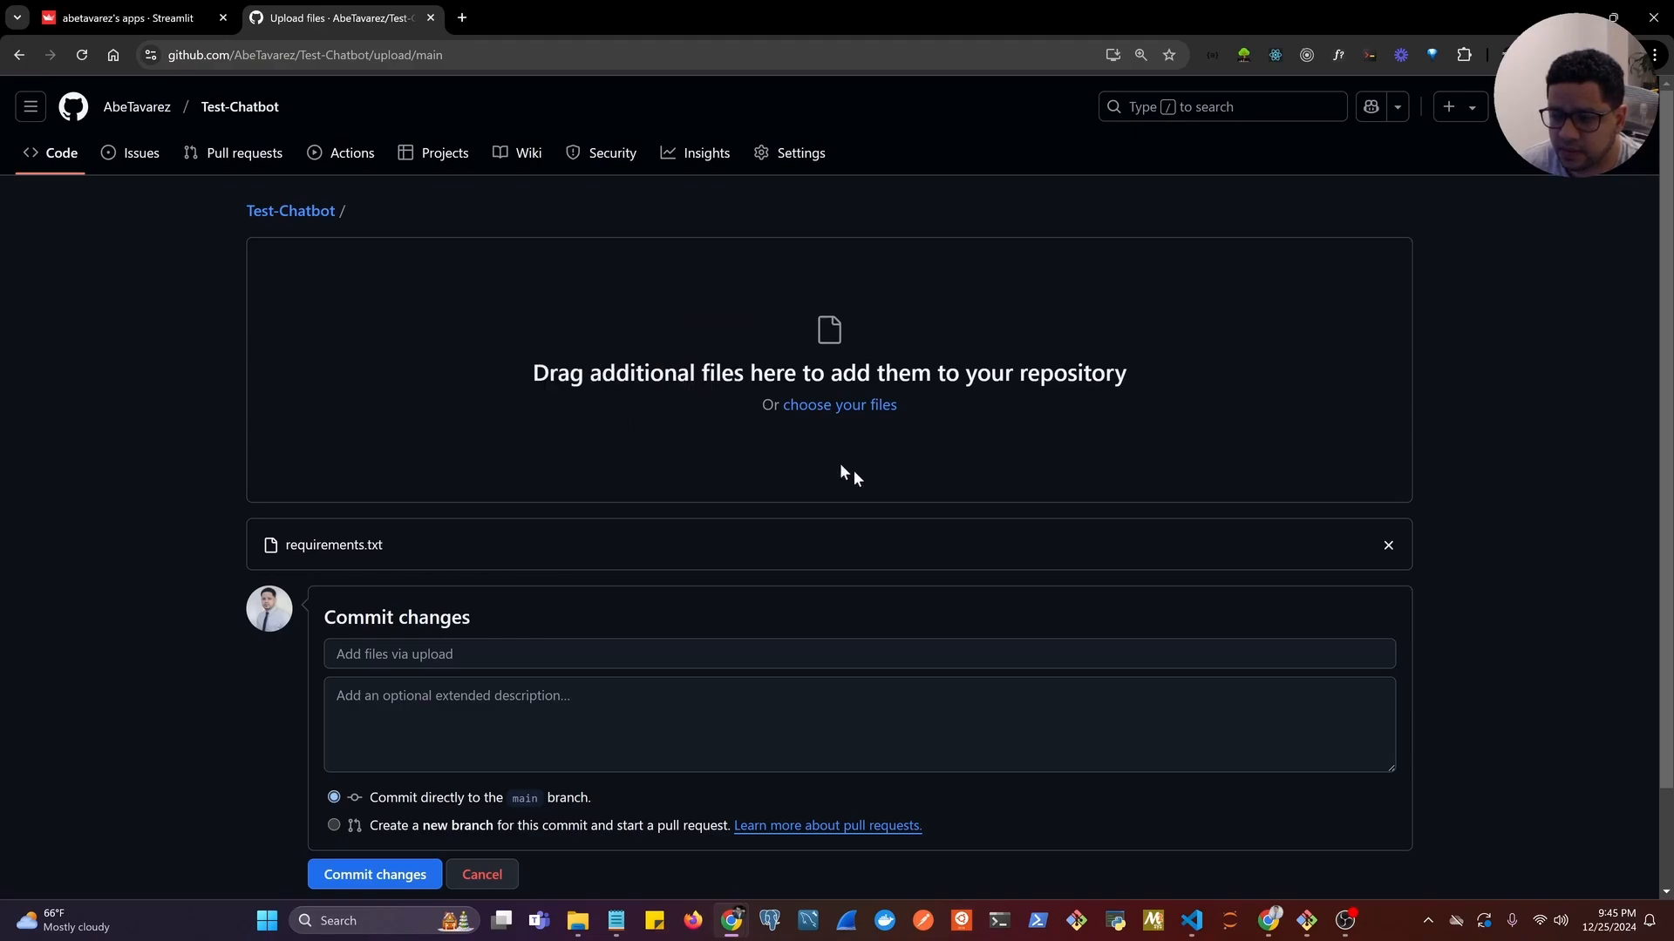
scroll(453, 533, "down", 2)
scroll(453, 533, "up", 2)
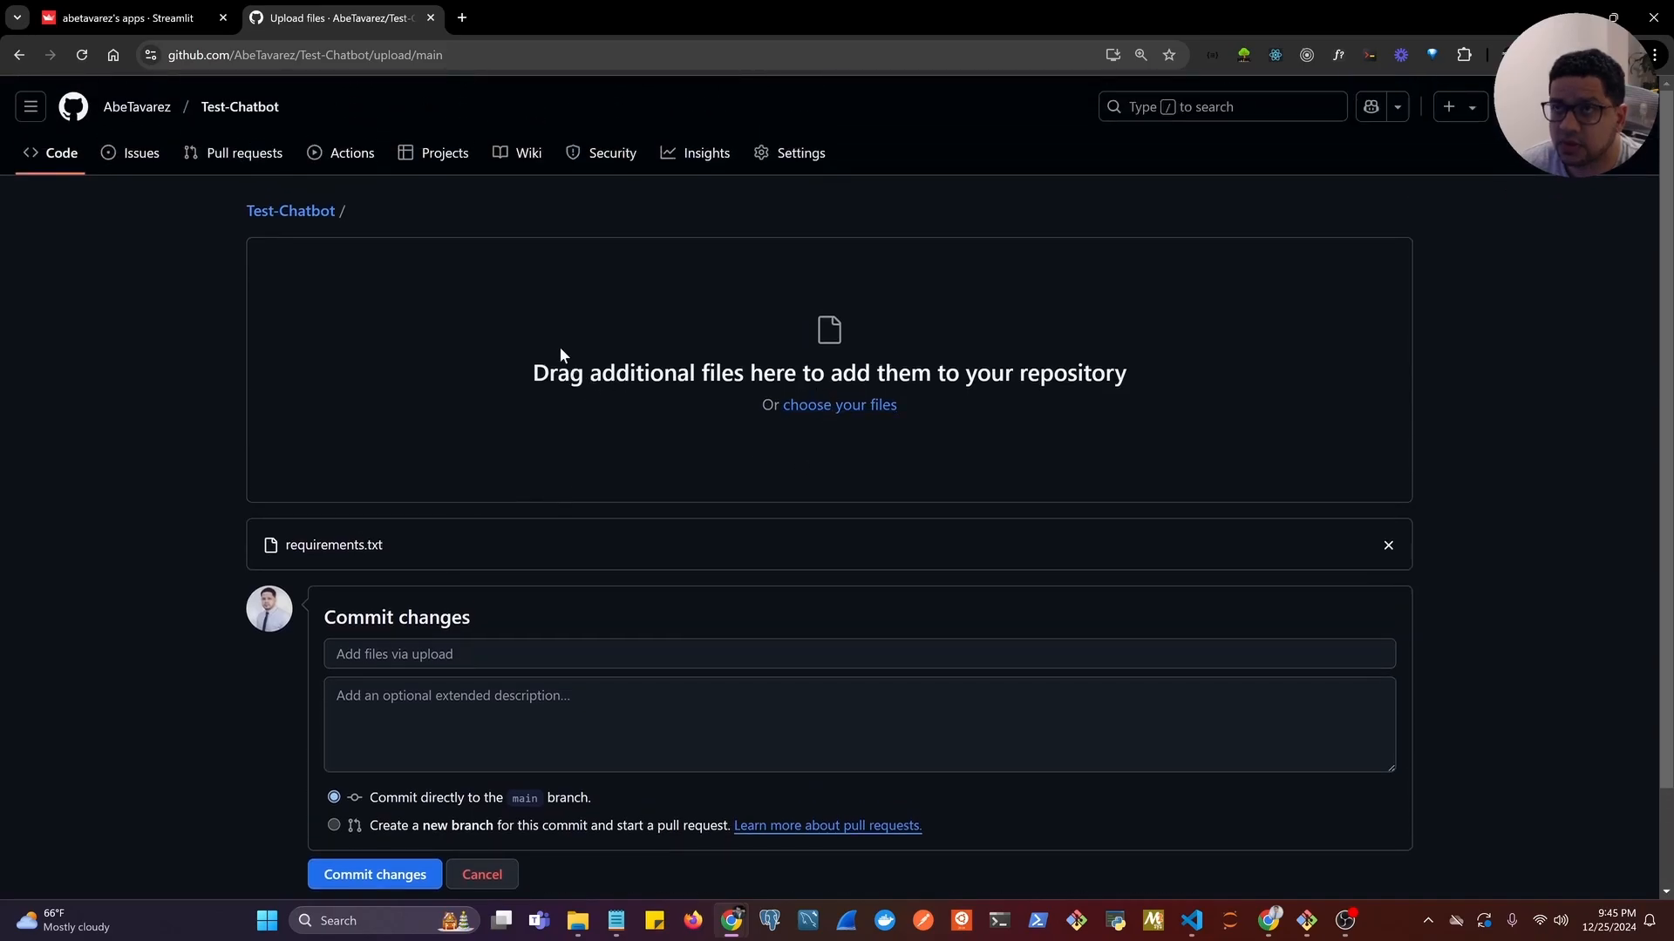
left_click_drag(0, 388, 652, 349)
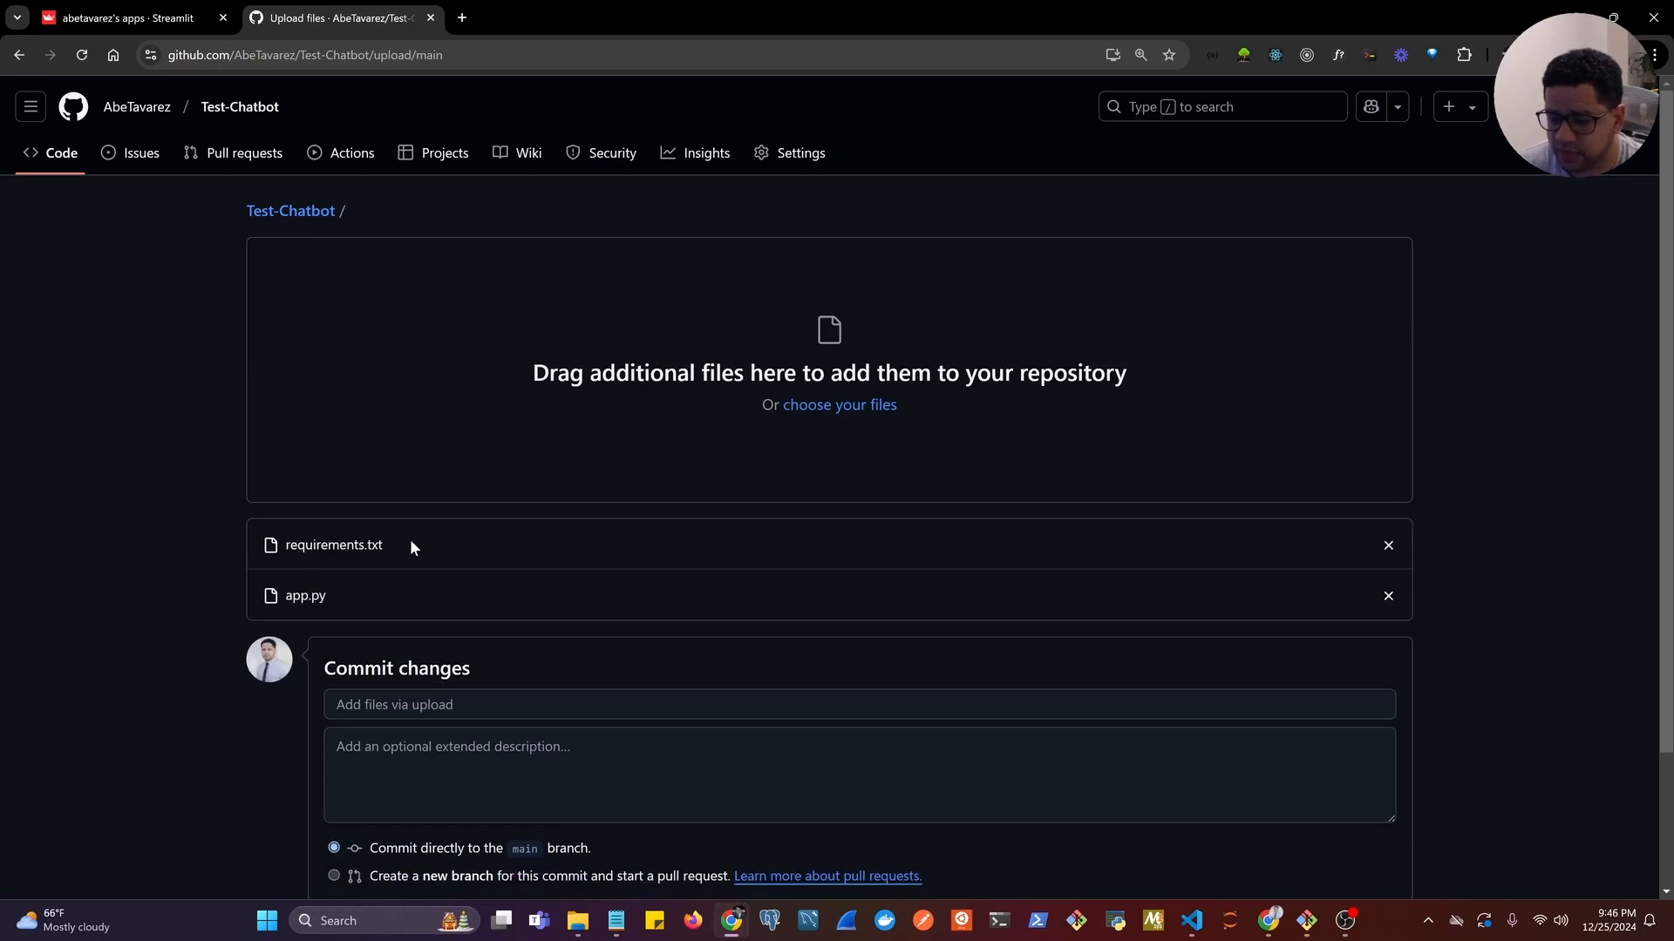
Commit the uploaded files directly to the main branch with the message "added files".
scroll(454, 528, "down", 1)
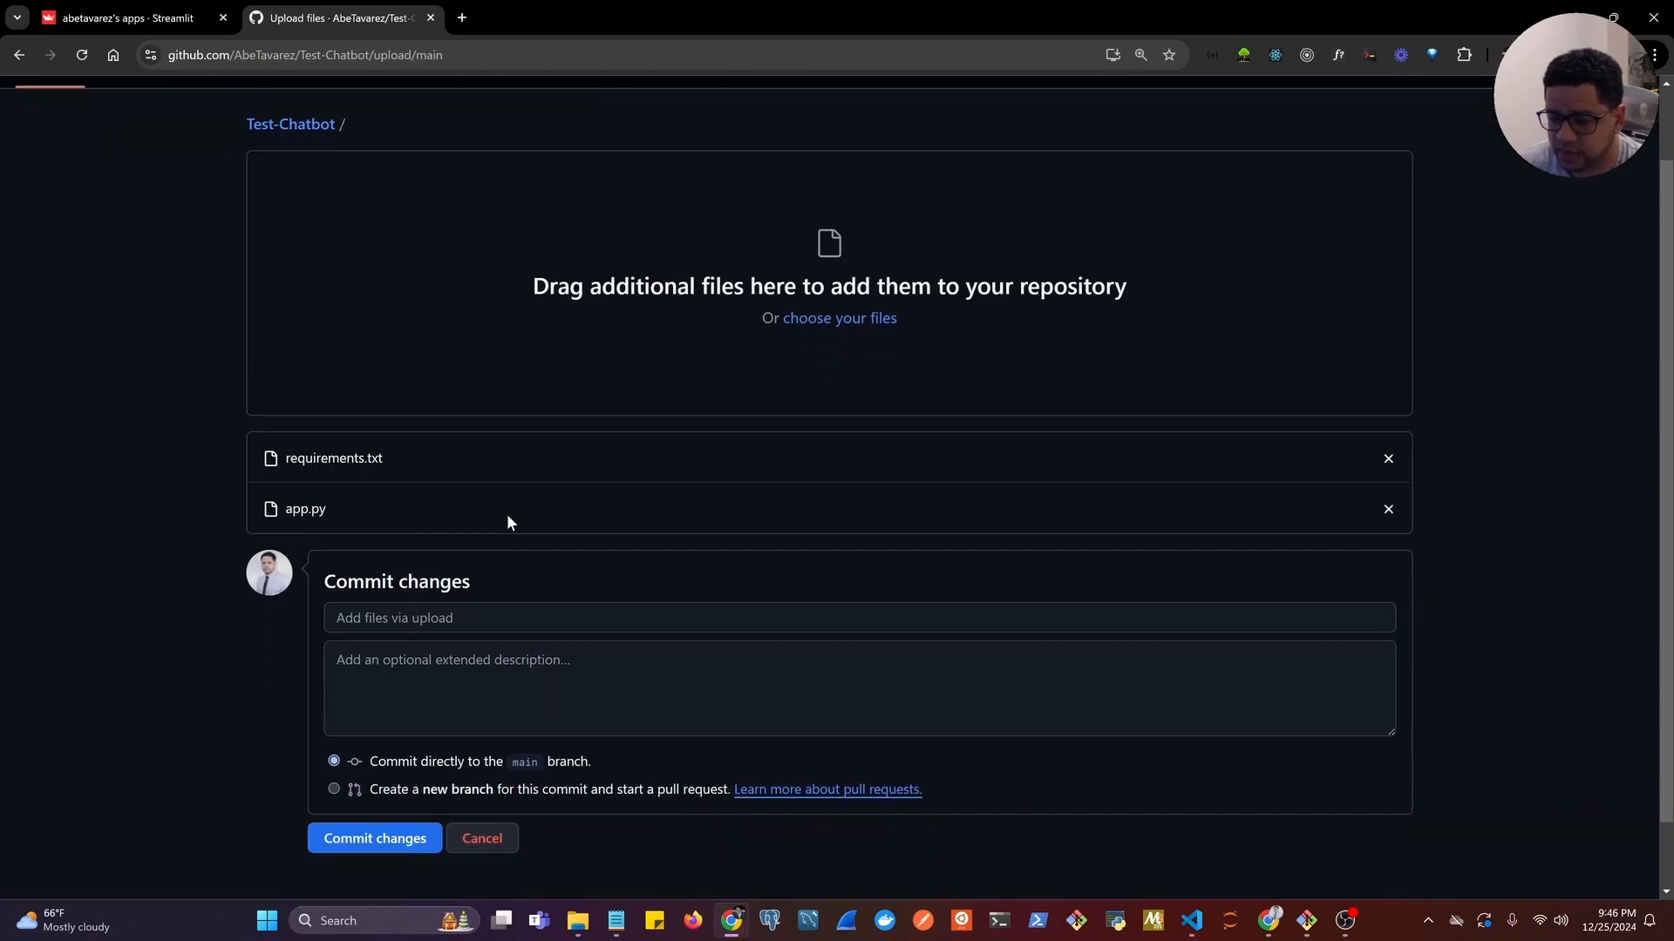
left_click(419, 618)
type("added files")
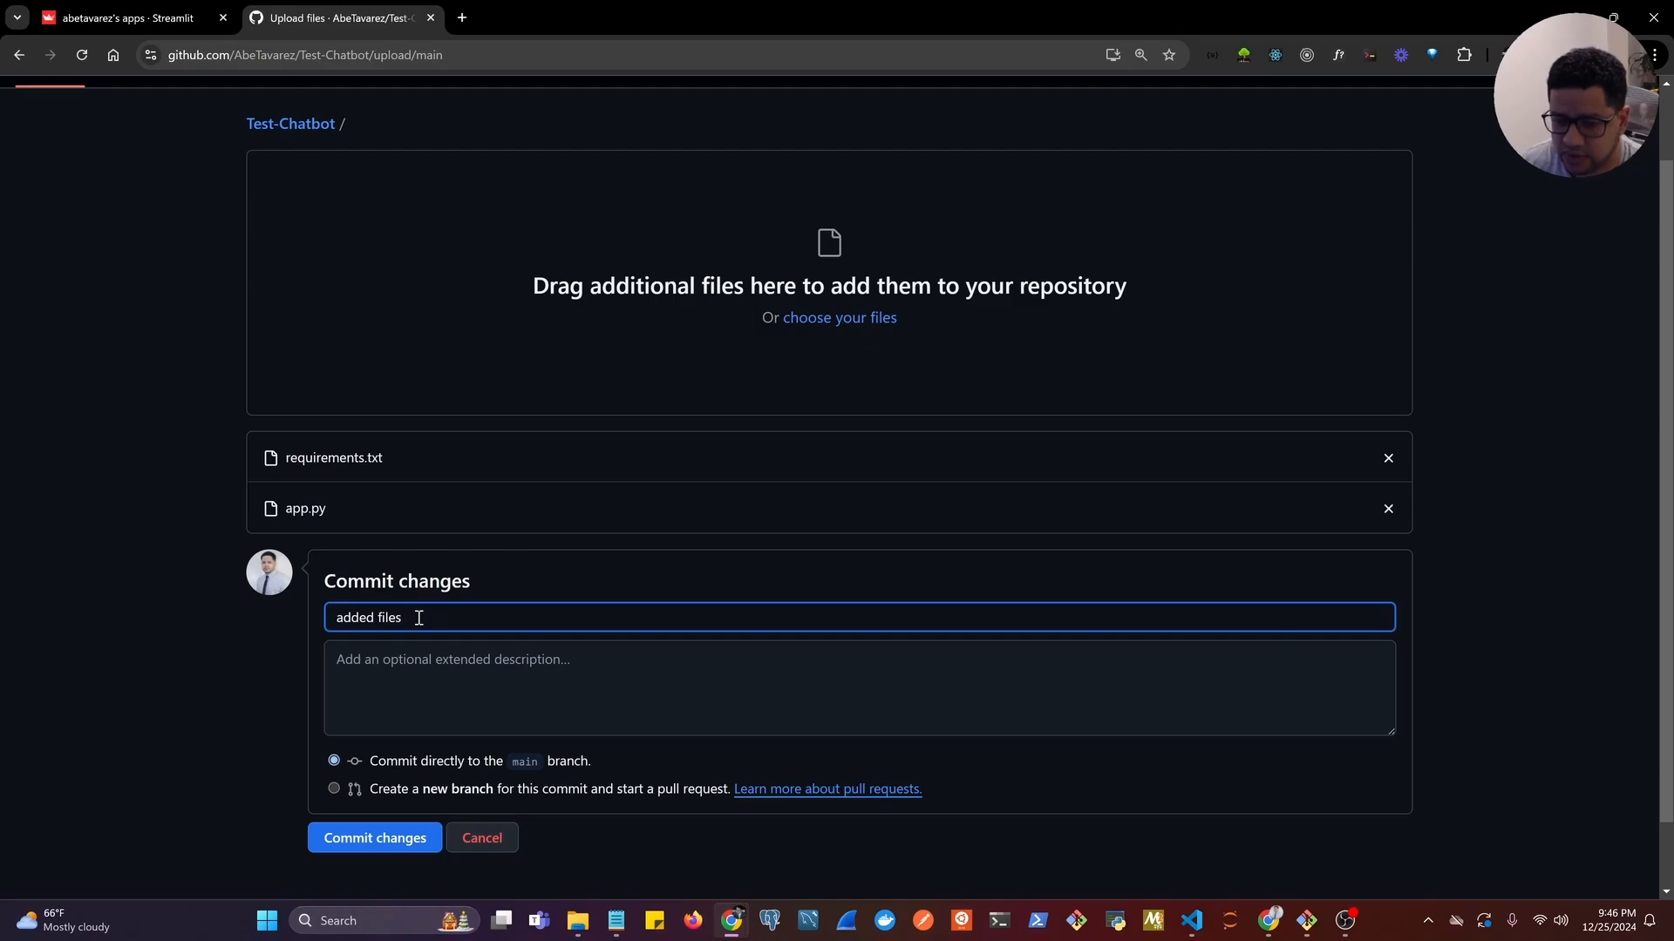
scroll(635, 494, "down", 1)
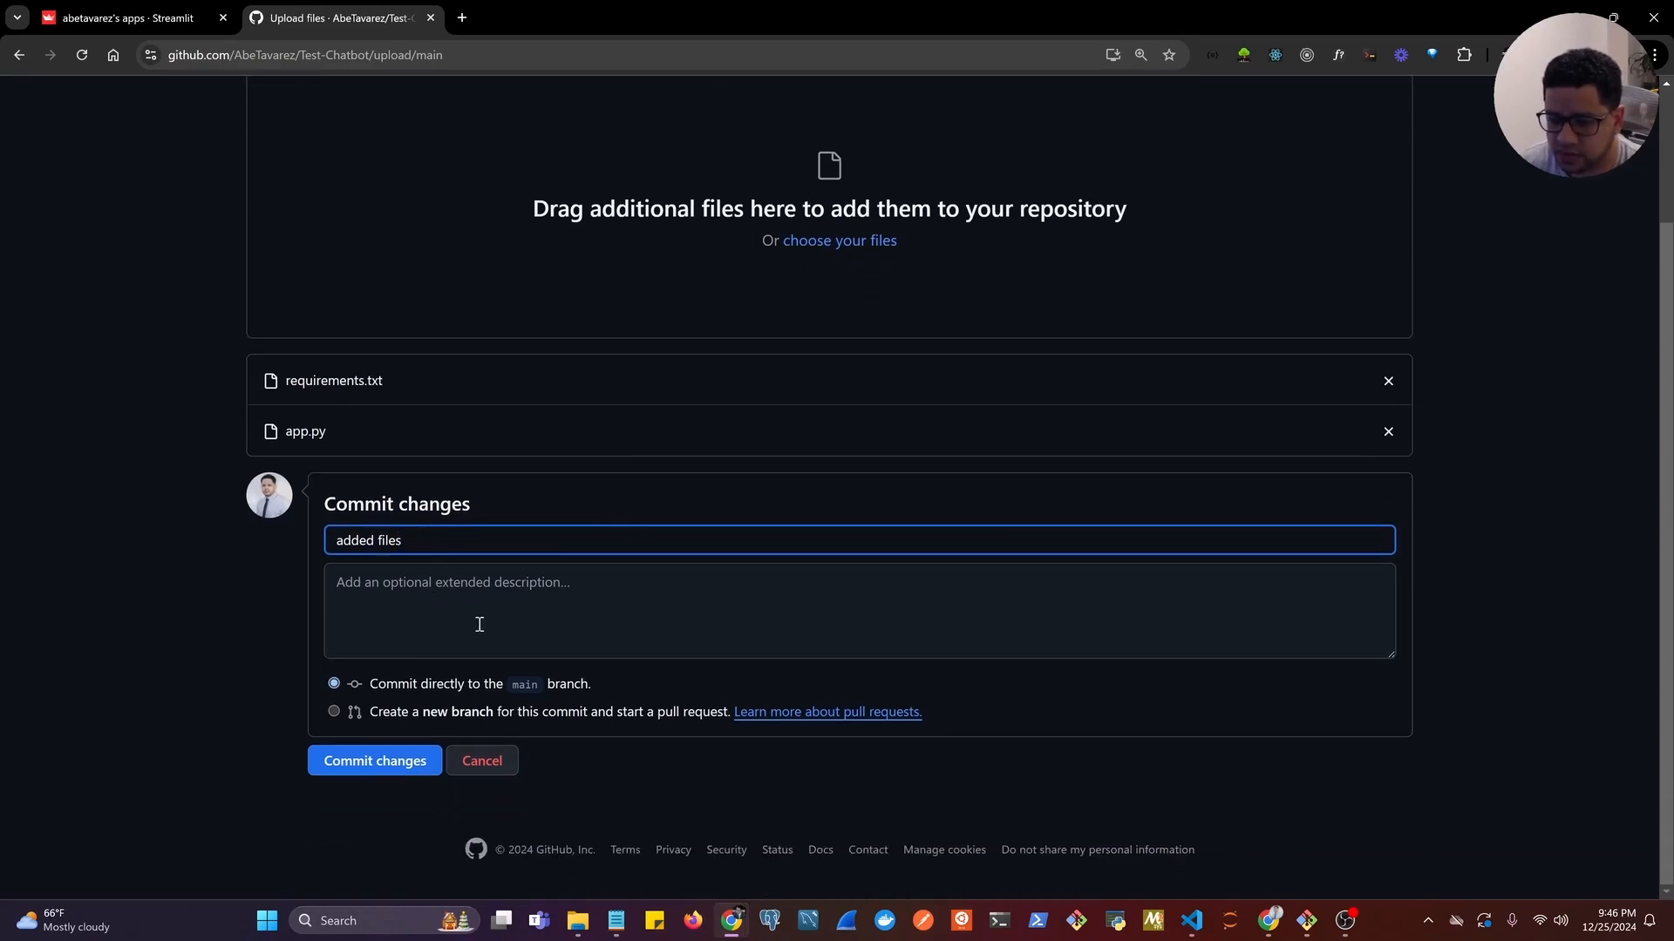
left_click(394, 765)
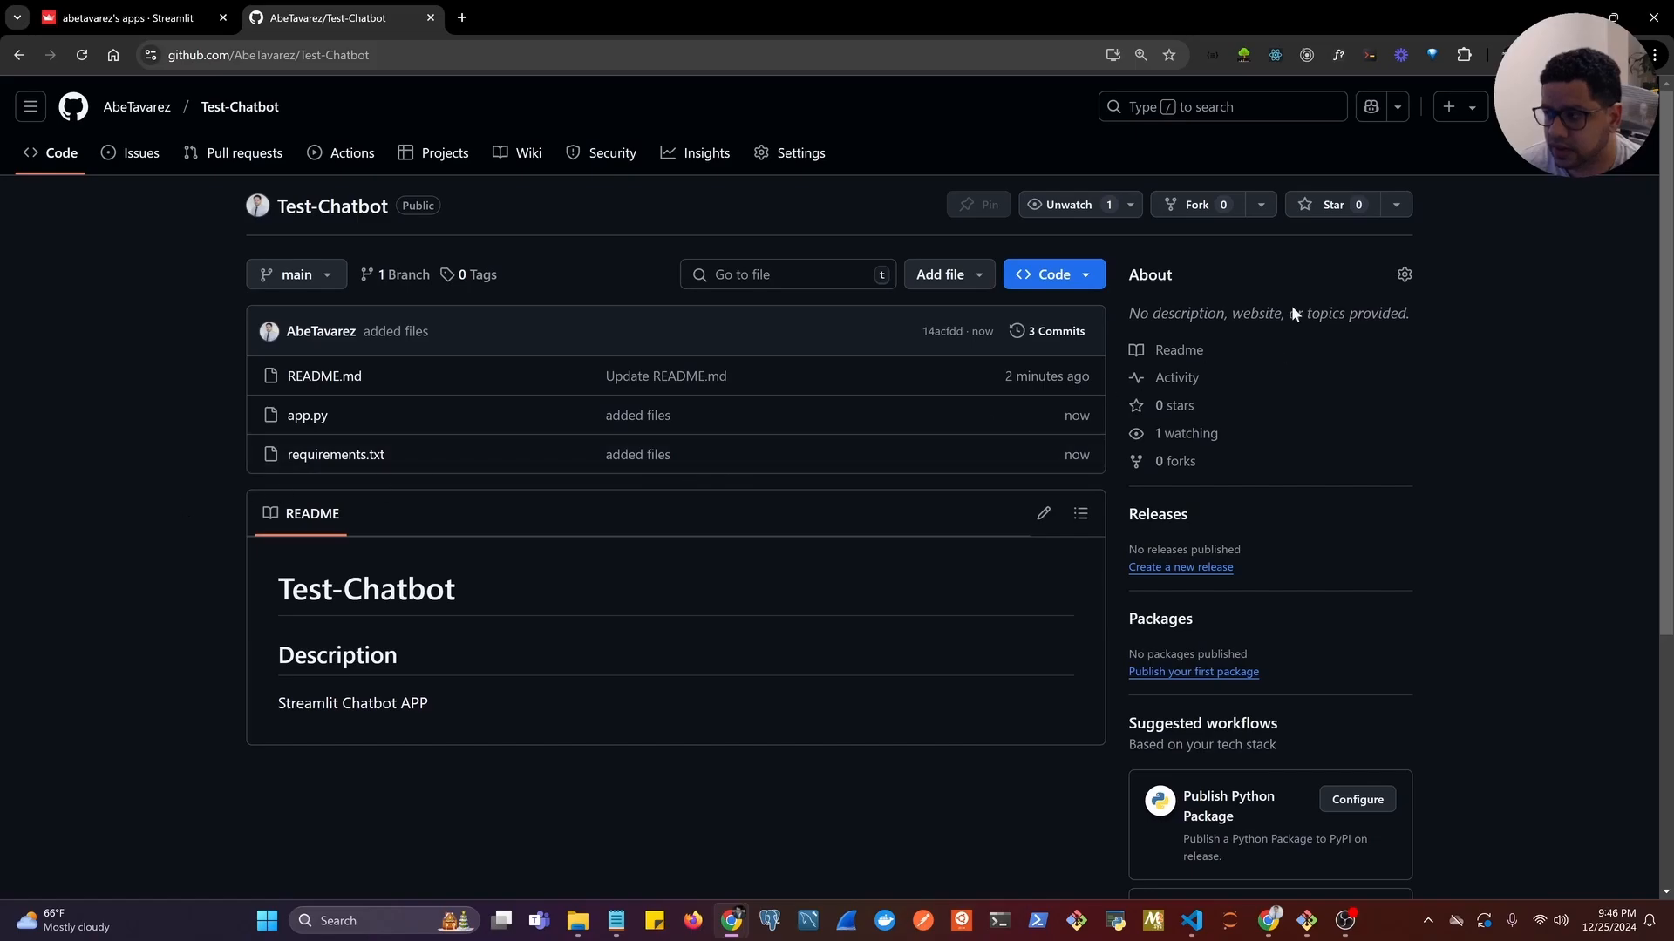
Open a new incognito browser window and load the streamlit.io home page.
left_click(1655, 56)
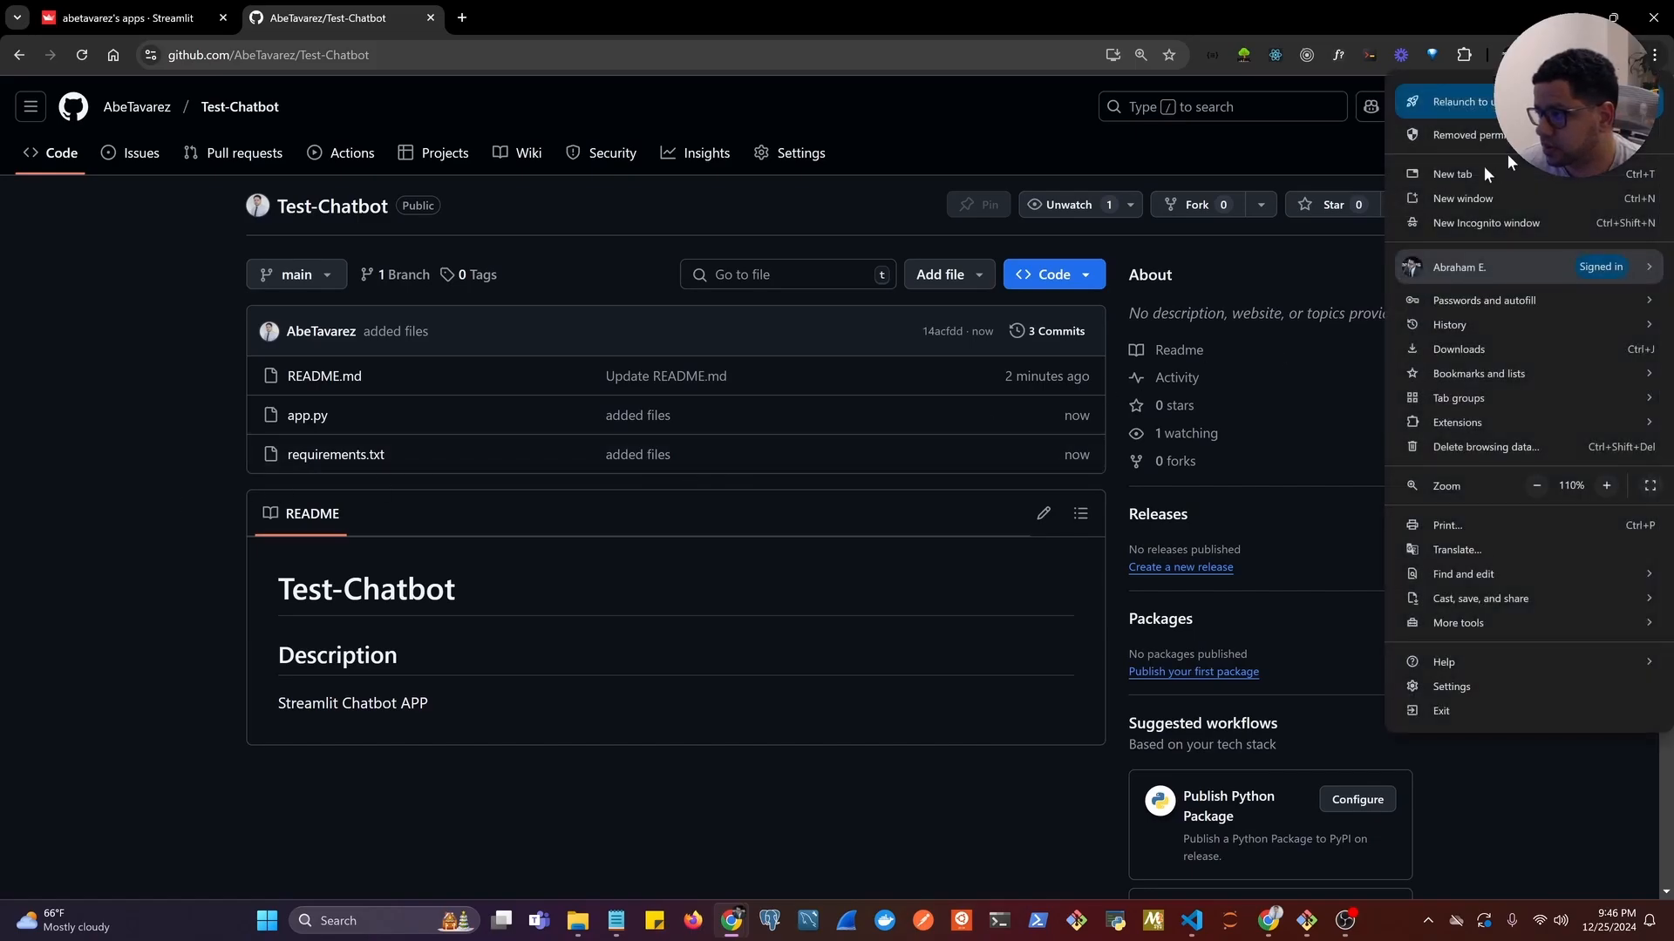
left_click(1464, 222)
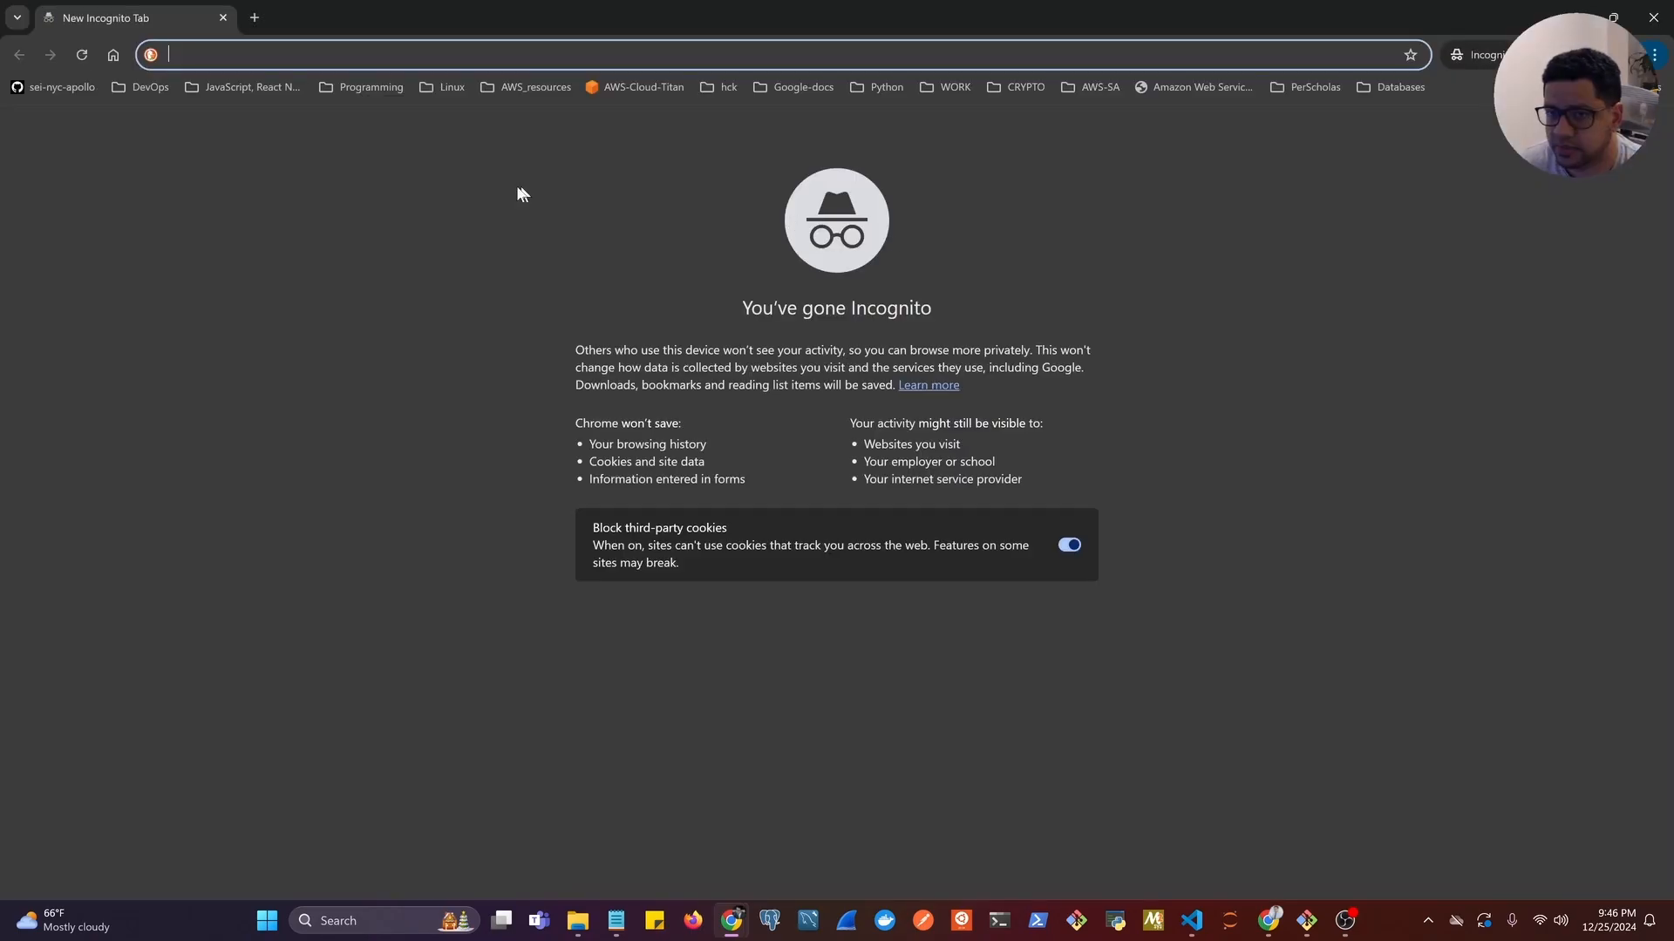
type("streamlit")
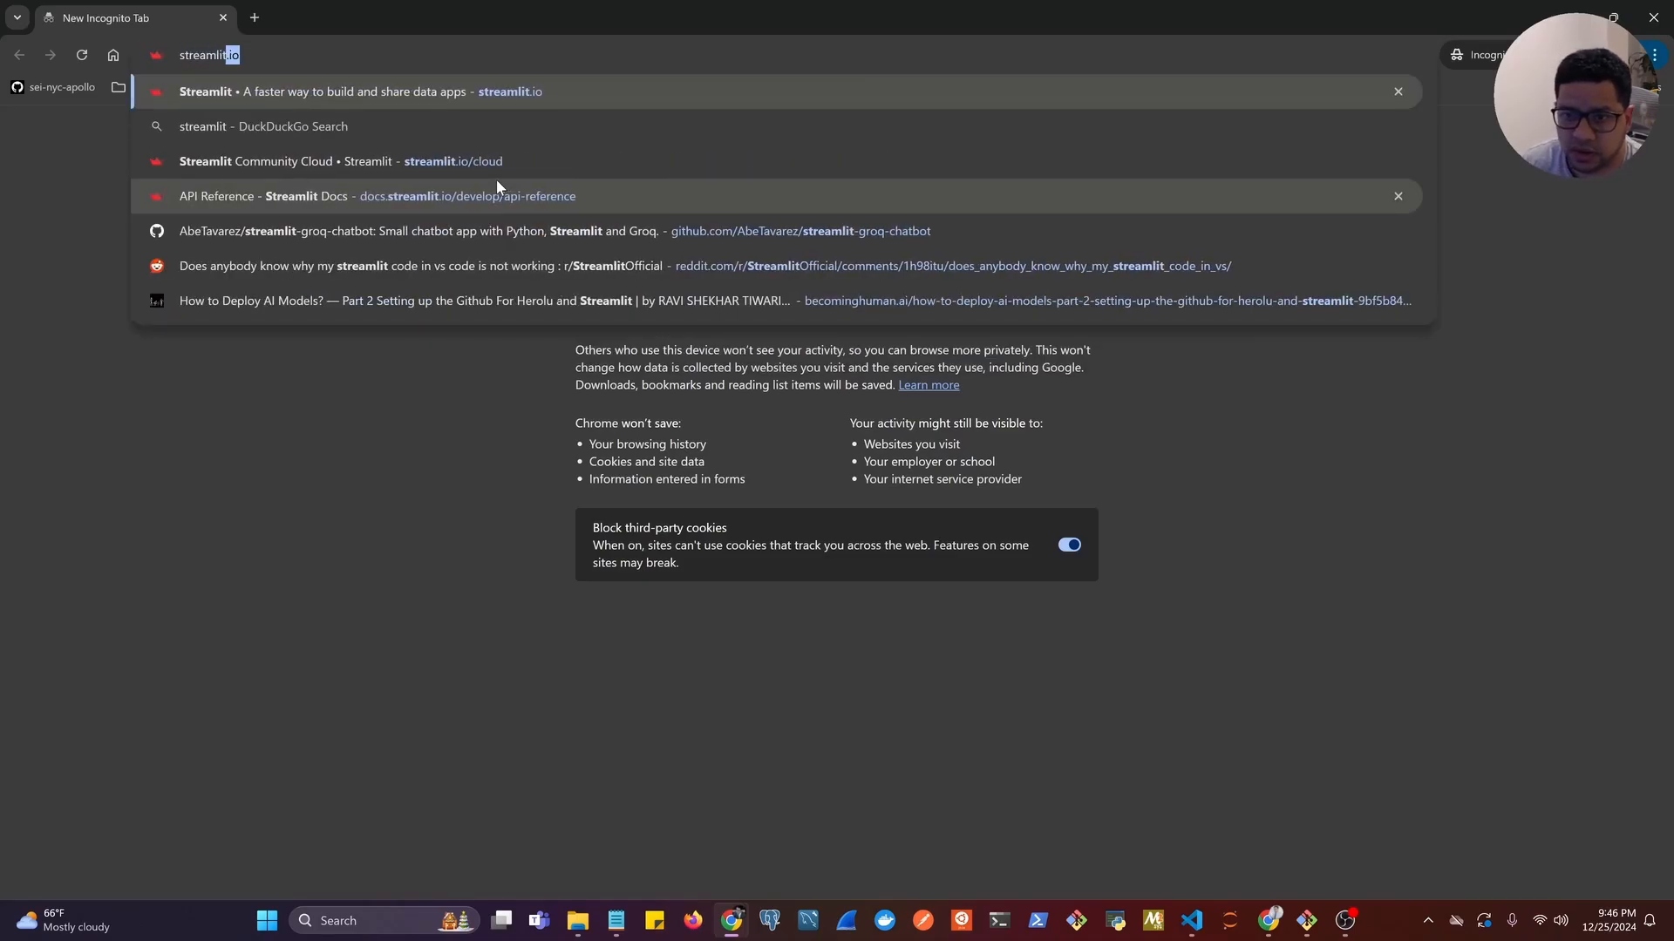
key("Down")
key("Down")
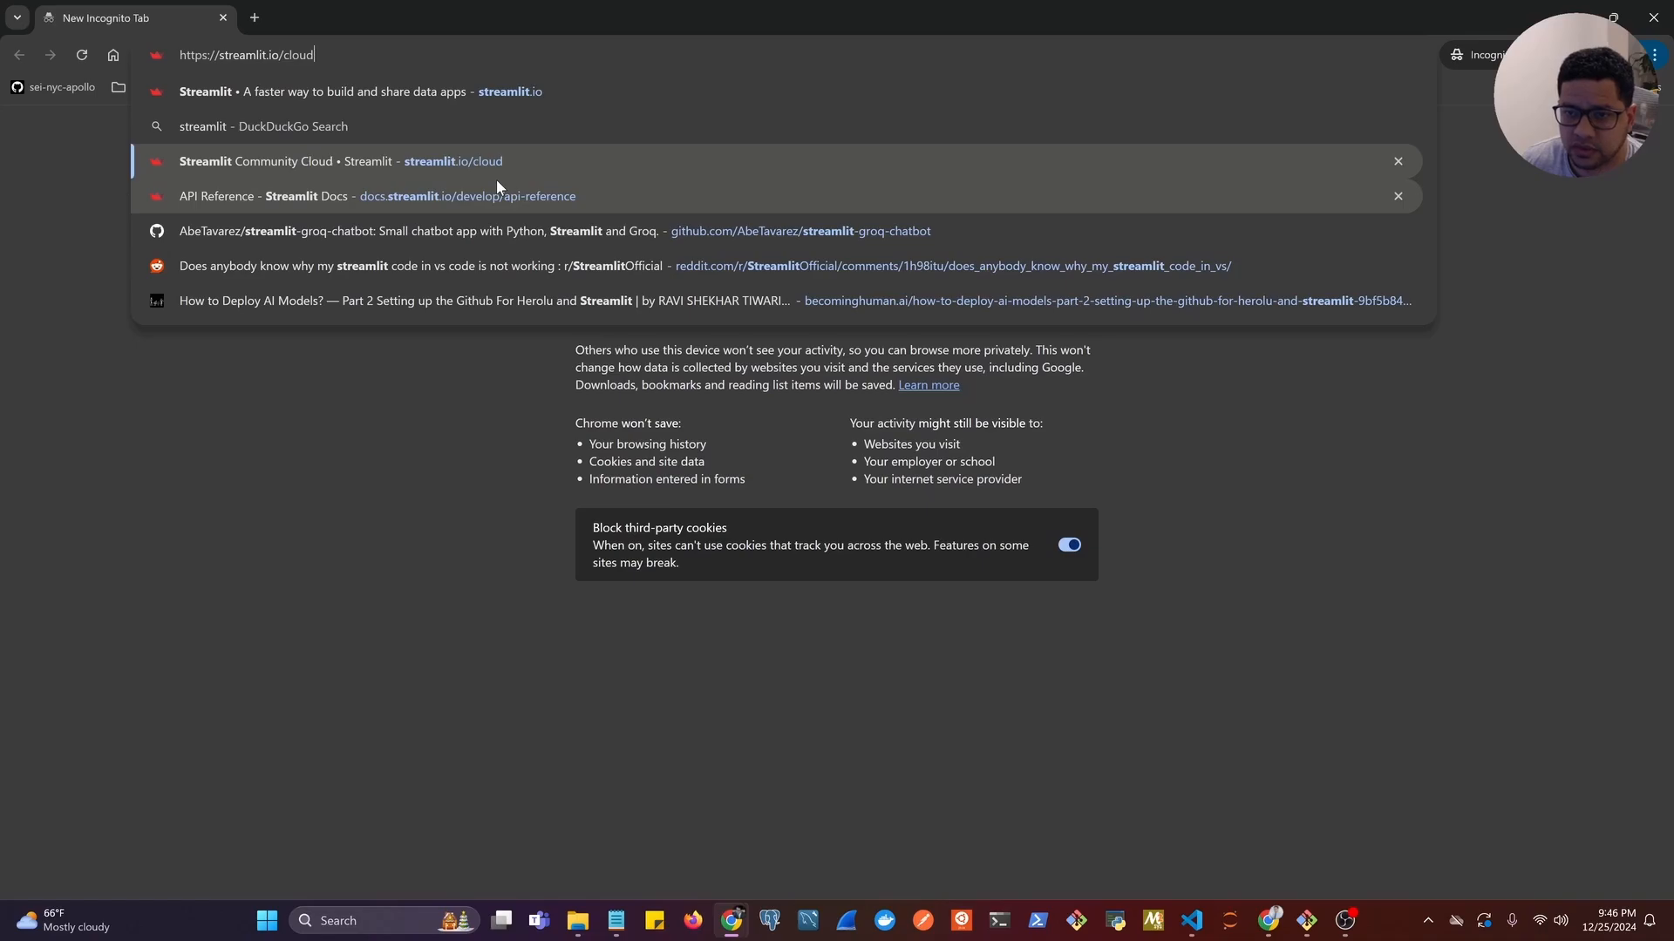
key("Up")
key("Up")
key("Return")
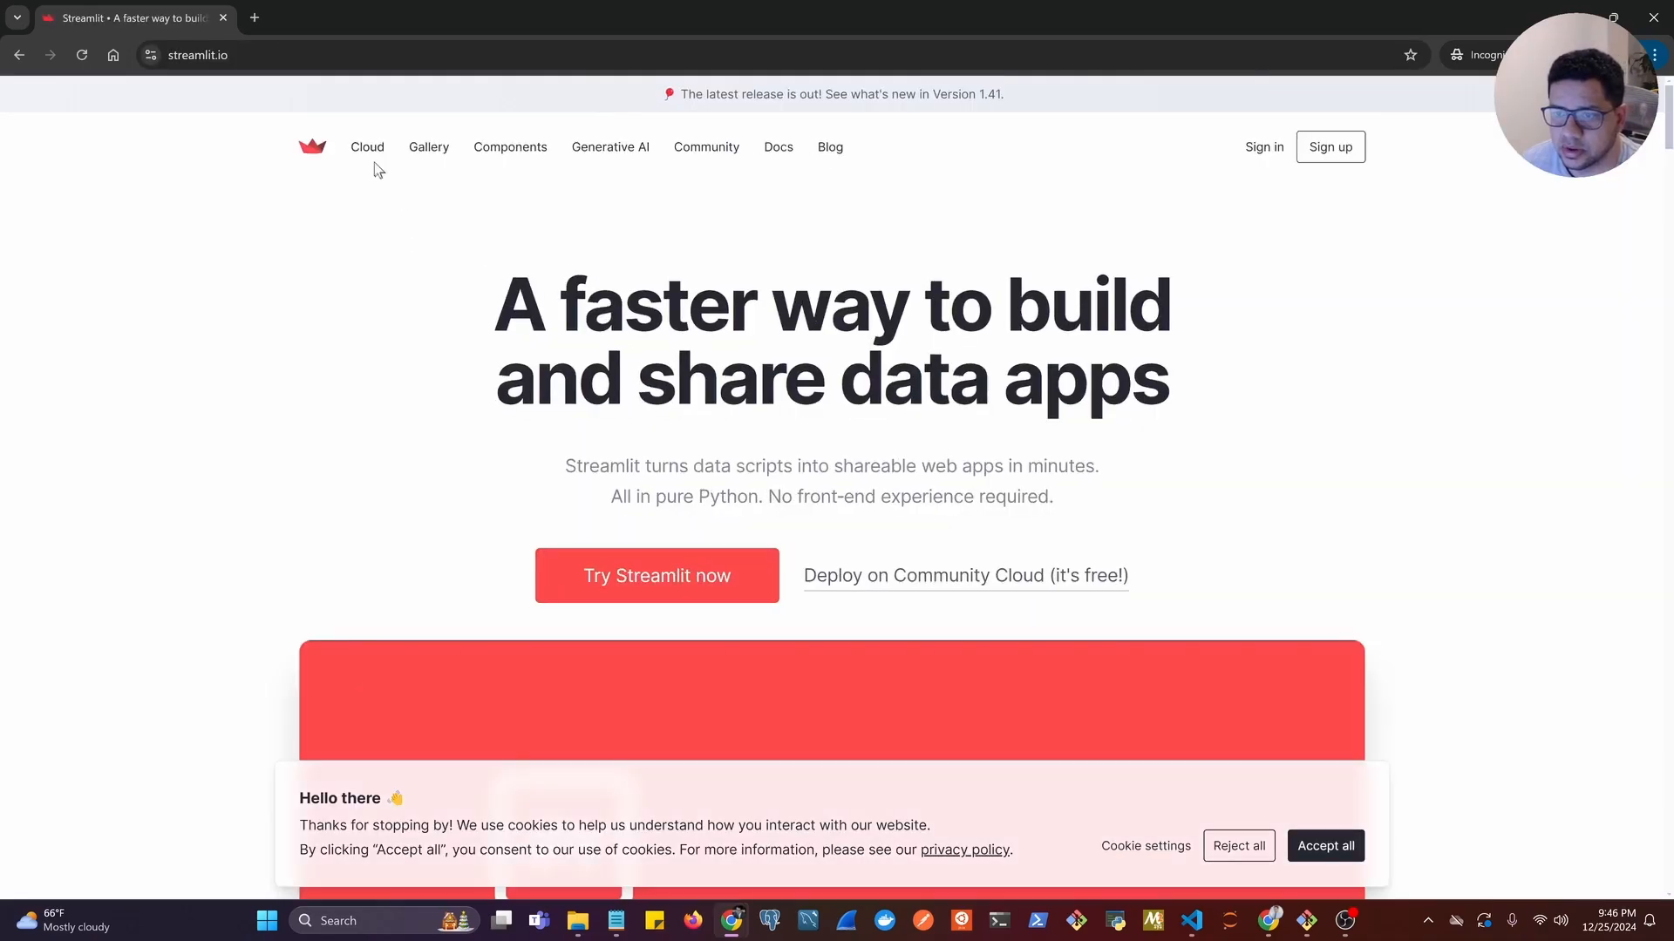
Go through Community Cloud to the Streamlit sign-up page, view its account options, and put the incognito window away.
left_click(368, 155)
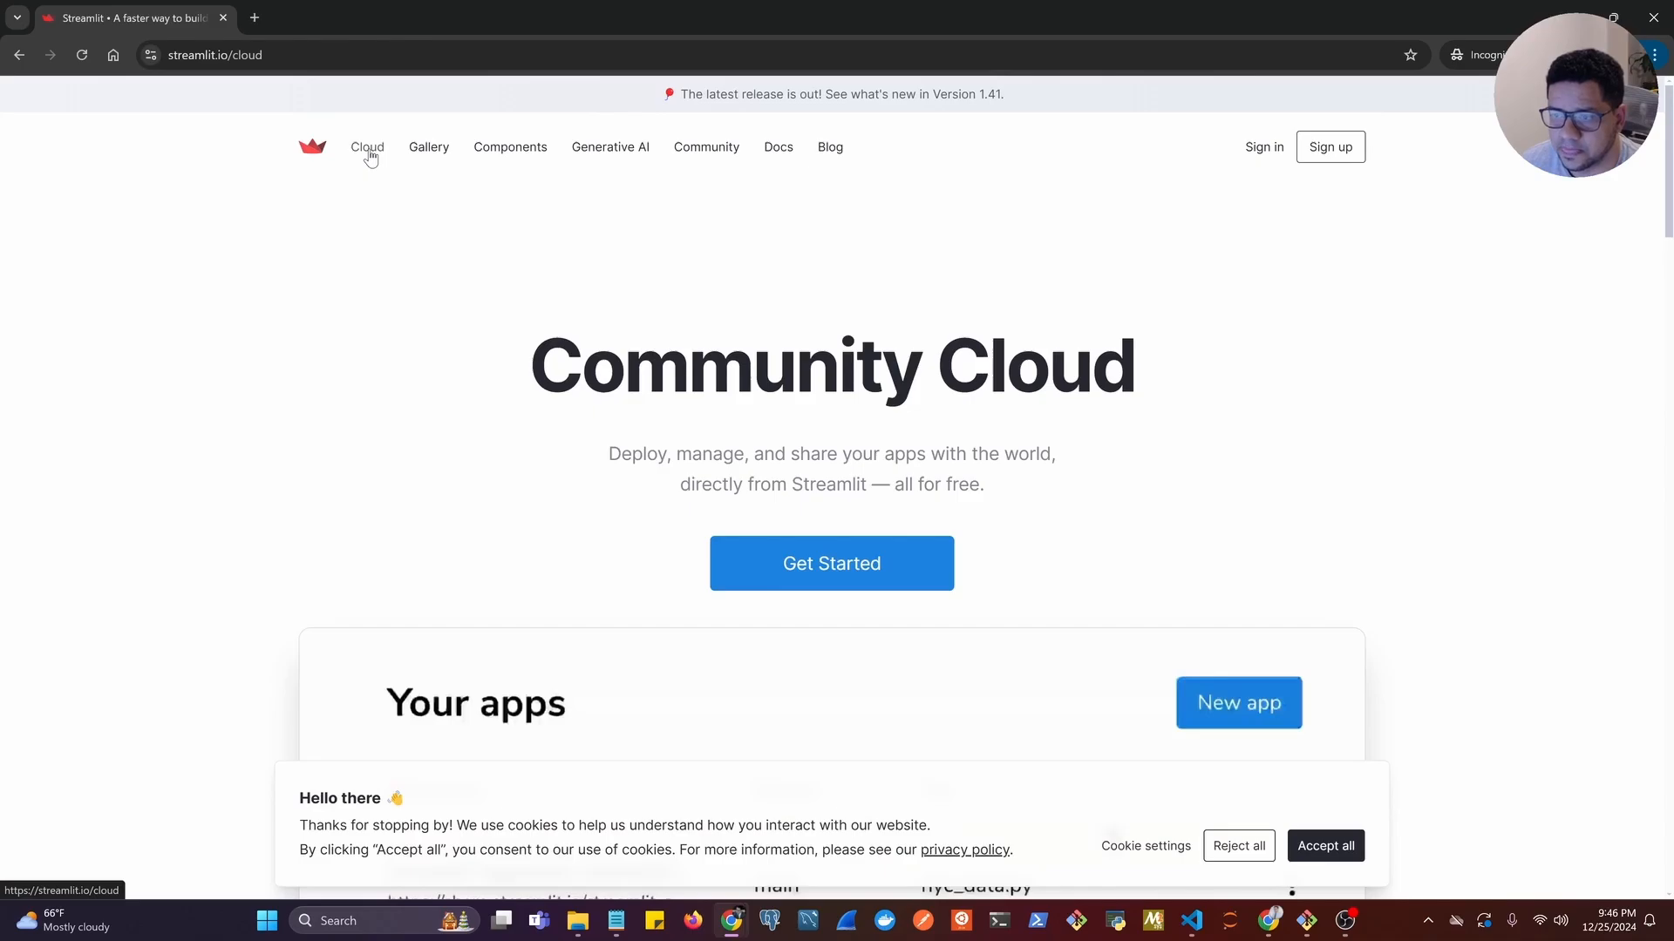
left_click(830, 567)
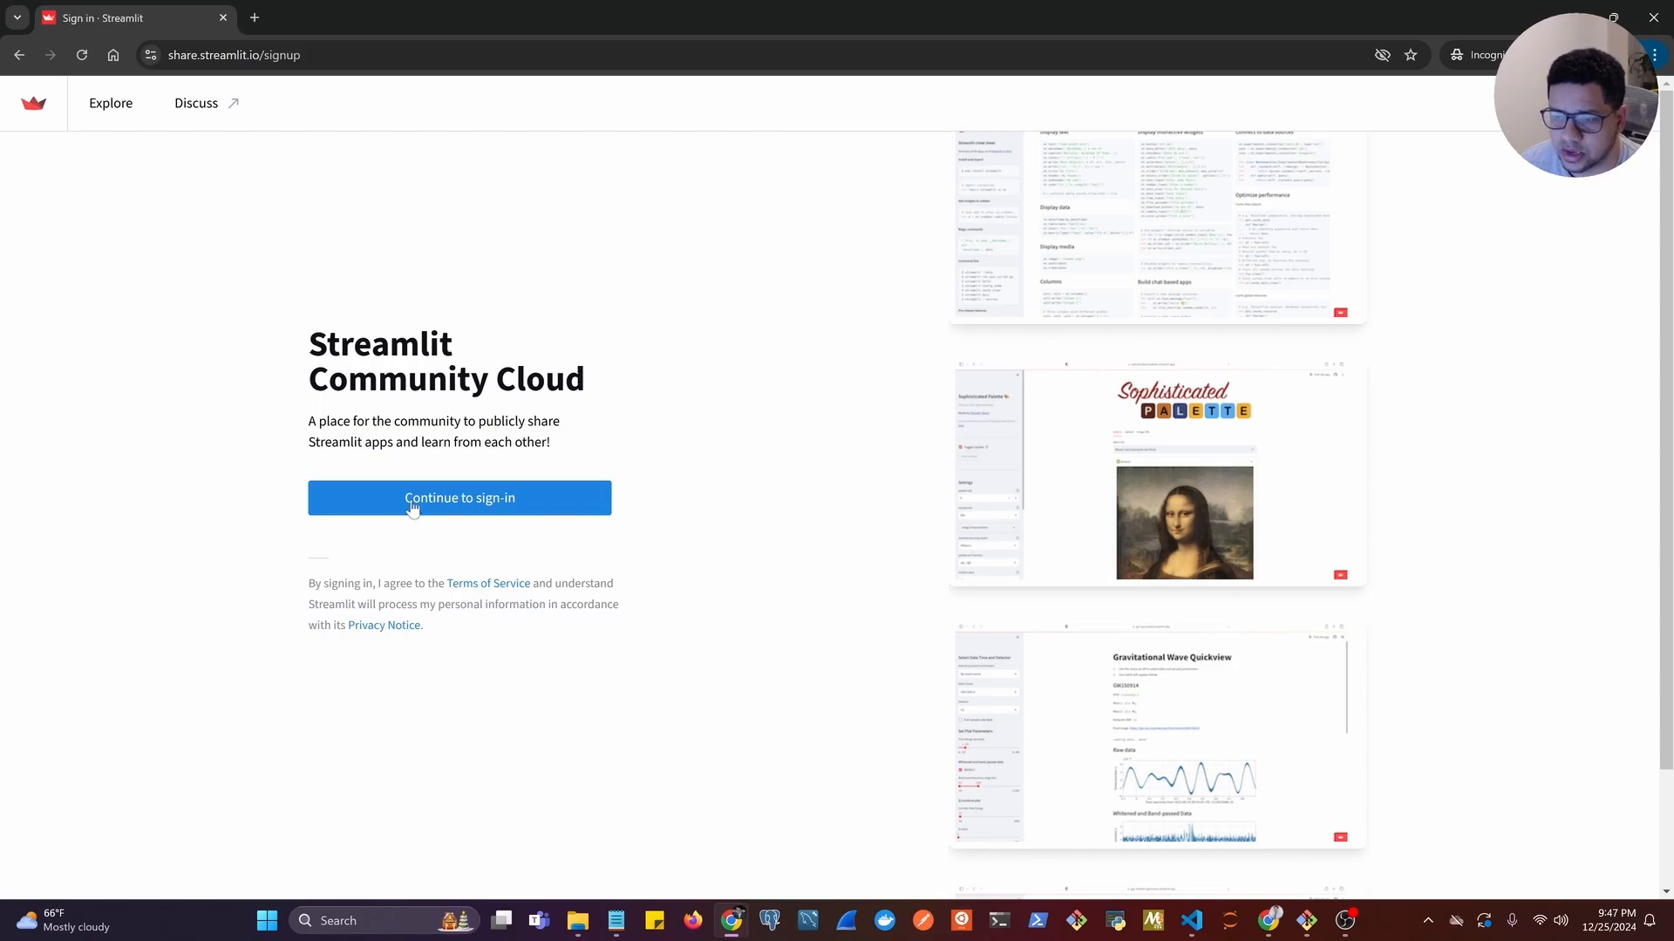
left_click(457, 508)
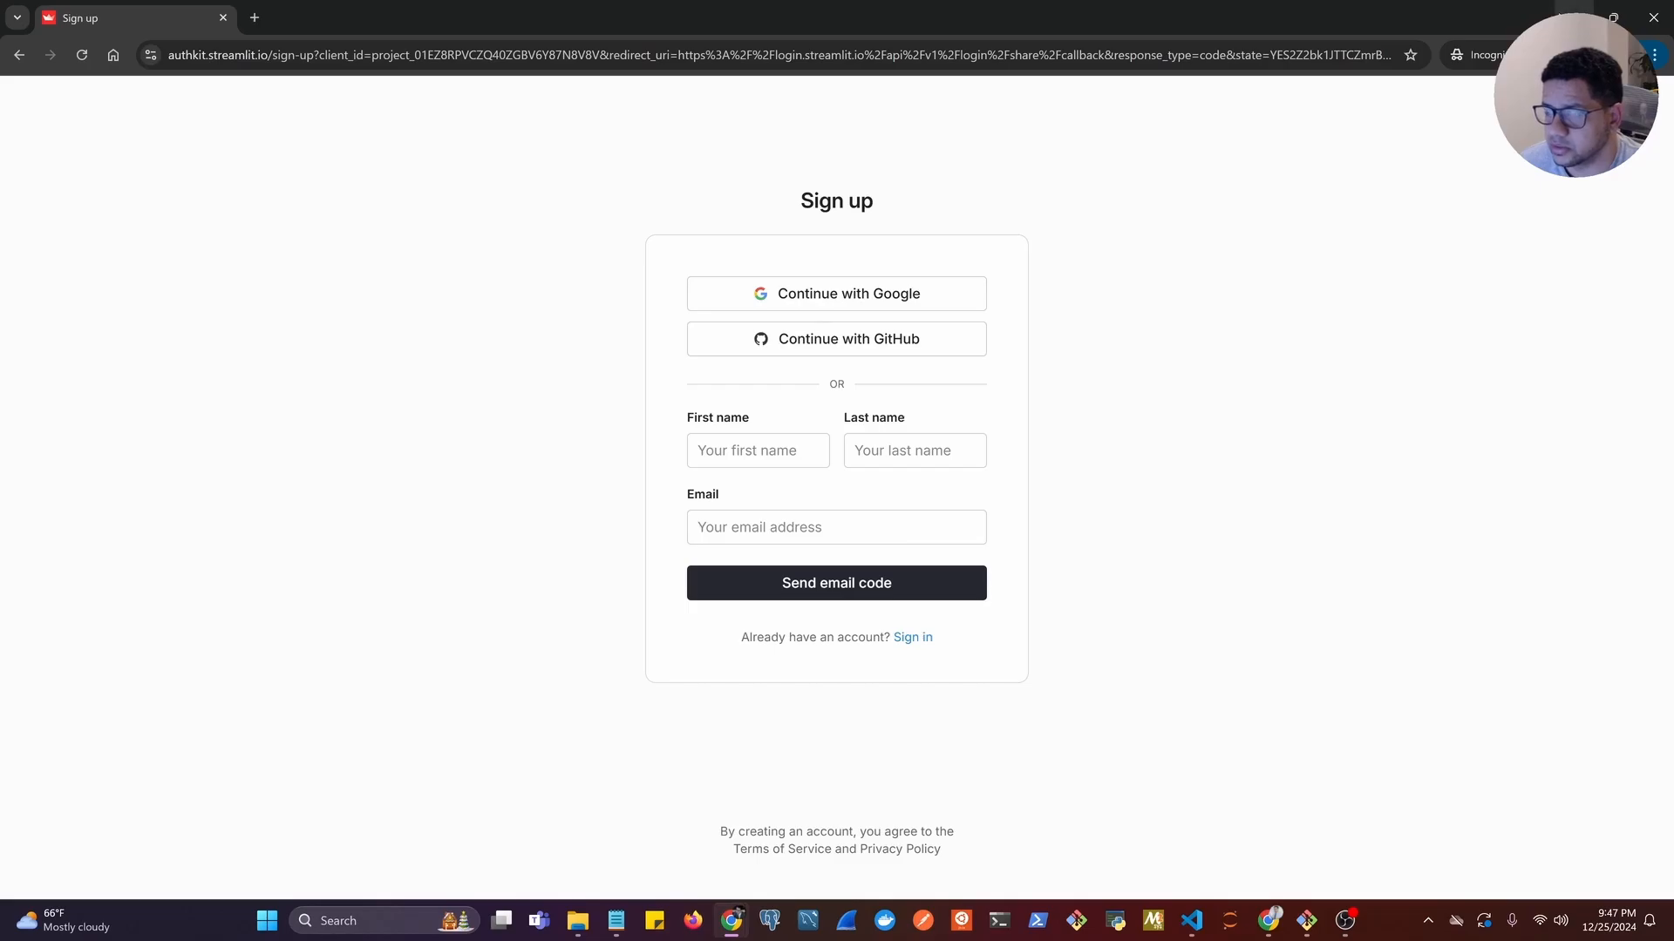
left_click(1574, 15)
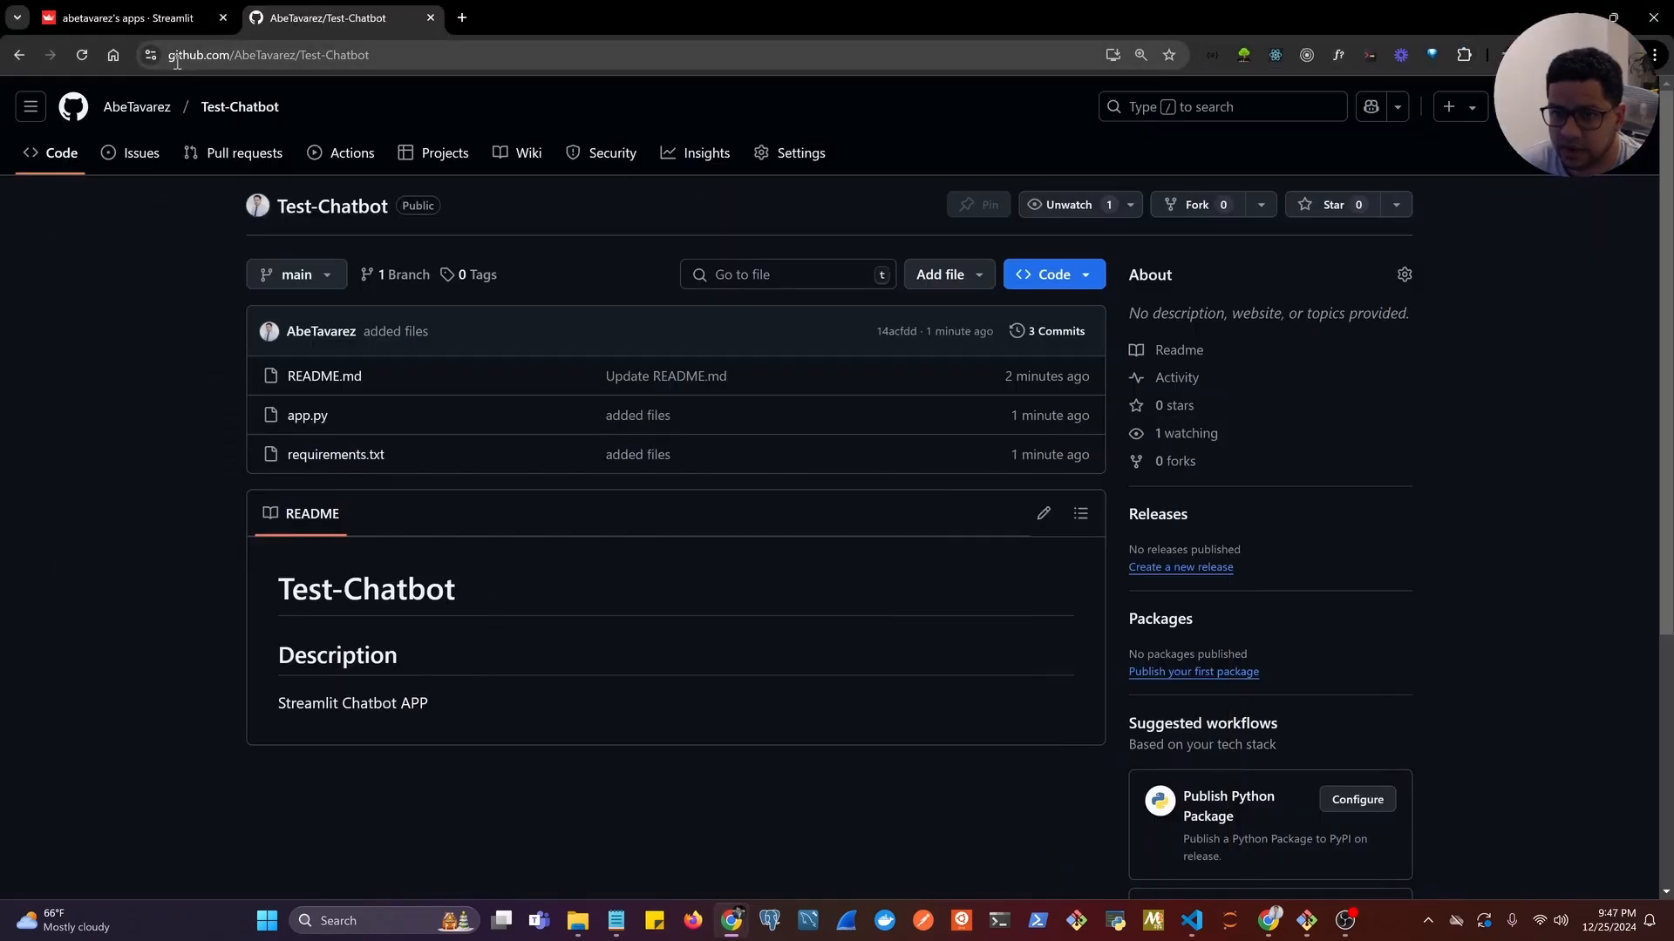
Switch to the signed-in Streamlit apps page and start deploying a new public app from GitHub.
left_click(112, 19)
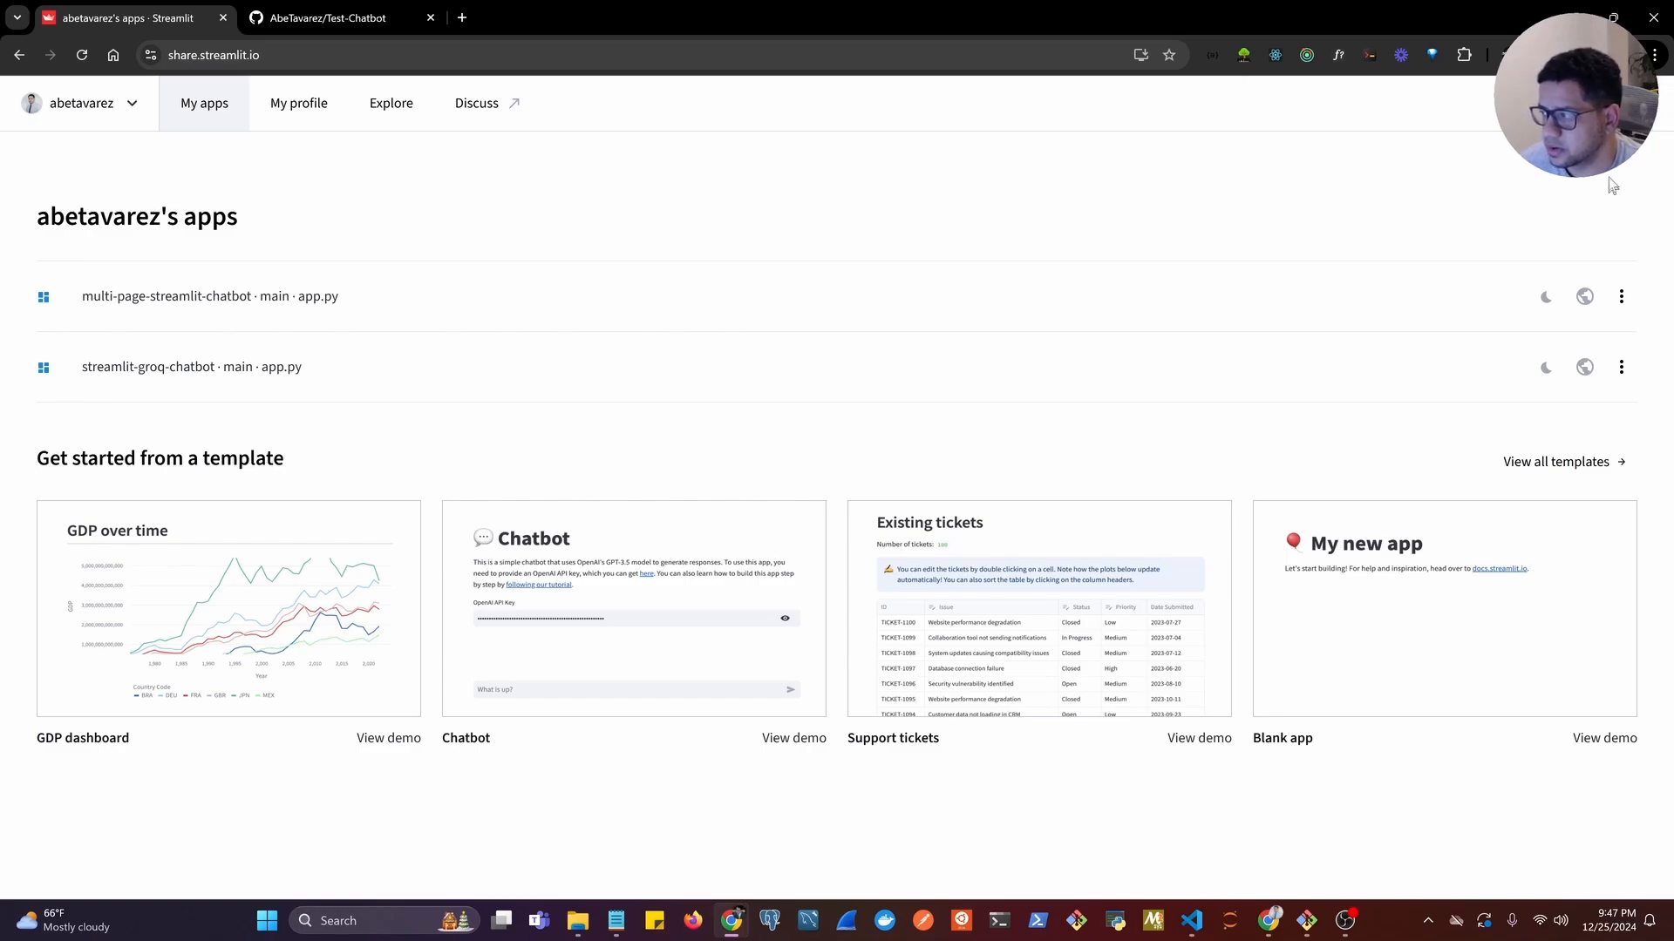
left_click(1600, 103)
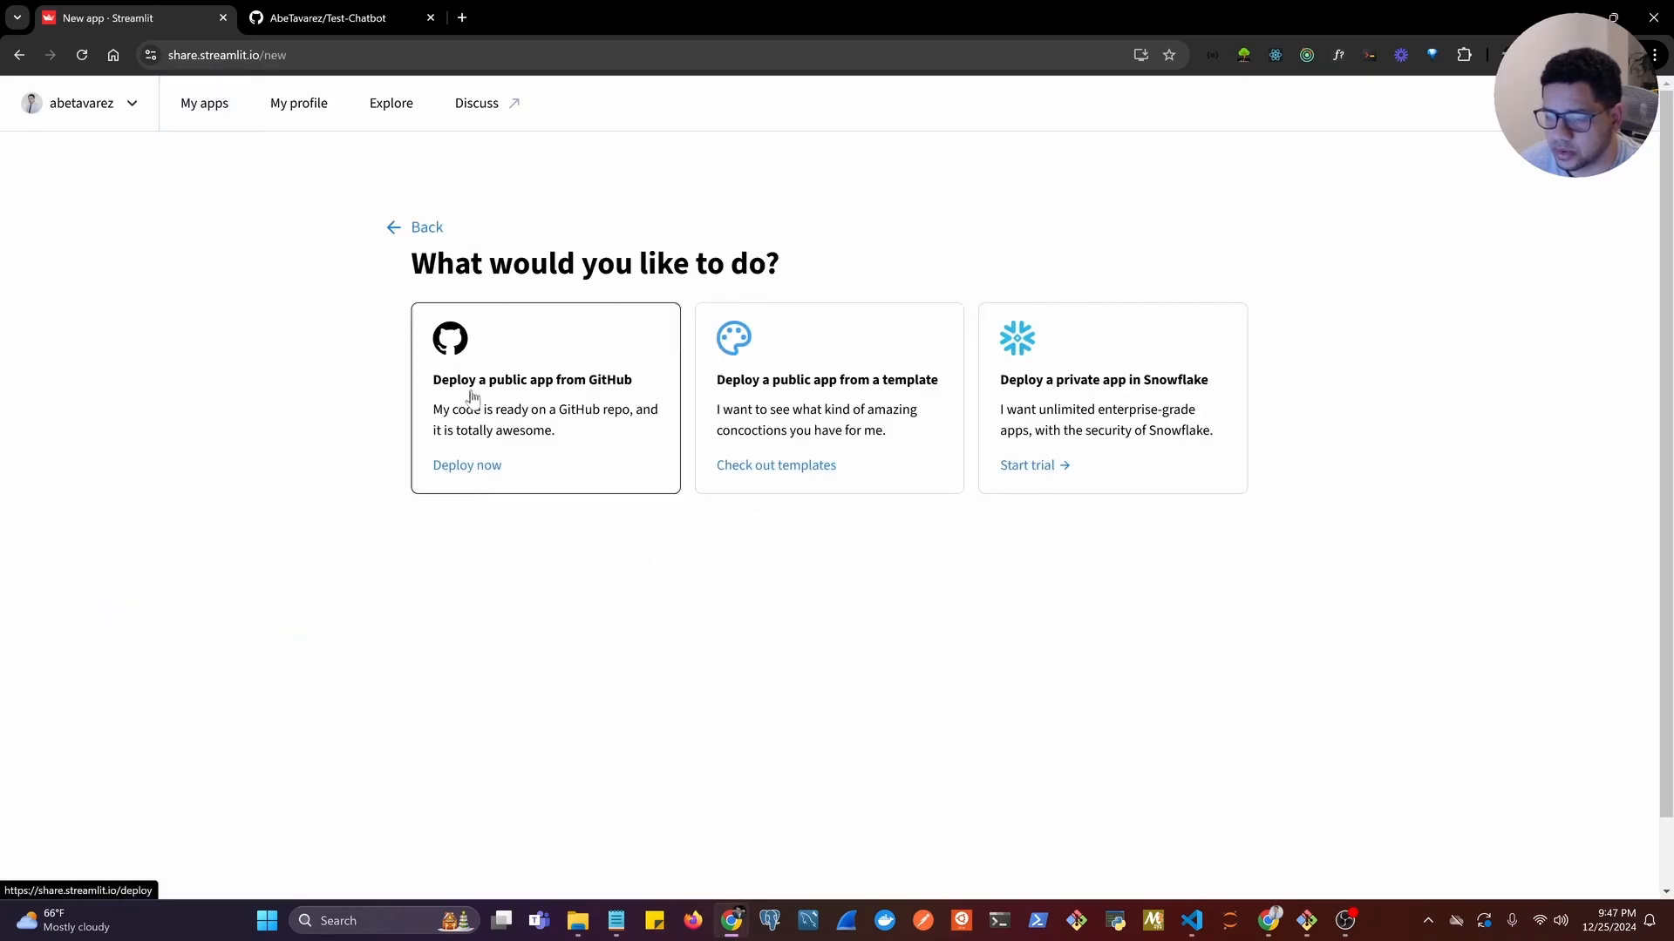
left_click(473, 470)
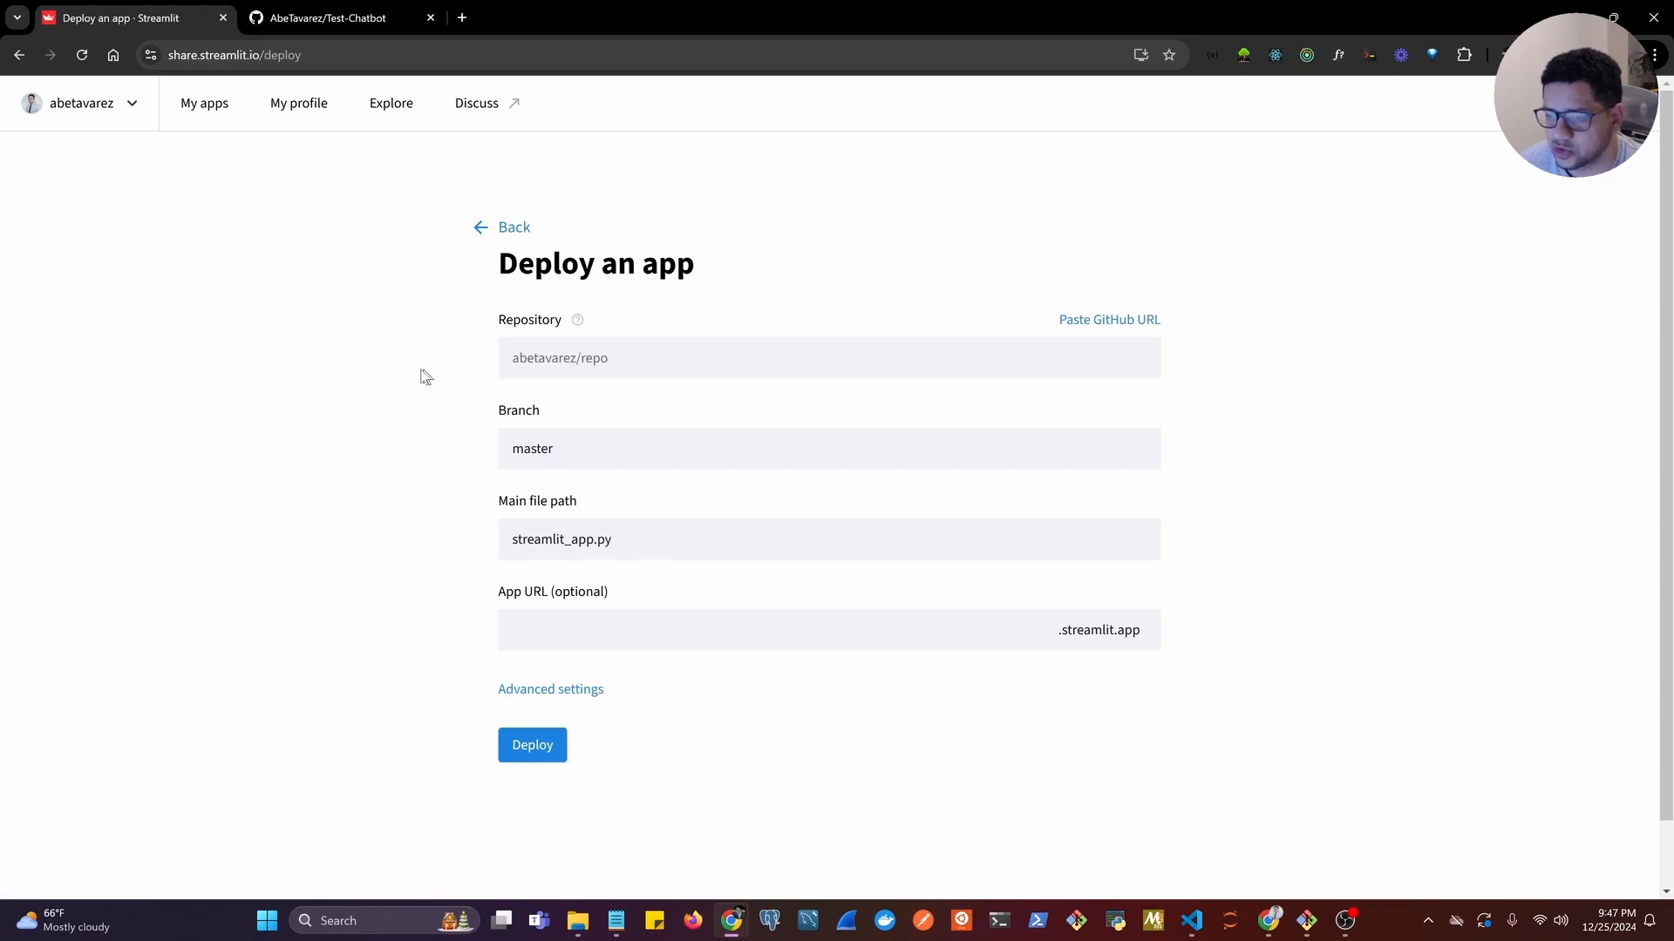
Search the account's repositories for "Test" and choose Test-Chatbot as the repository to deploy.
left_click(588, 360)
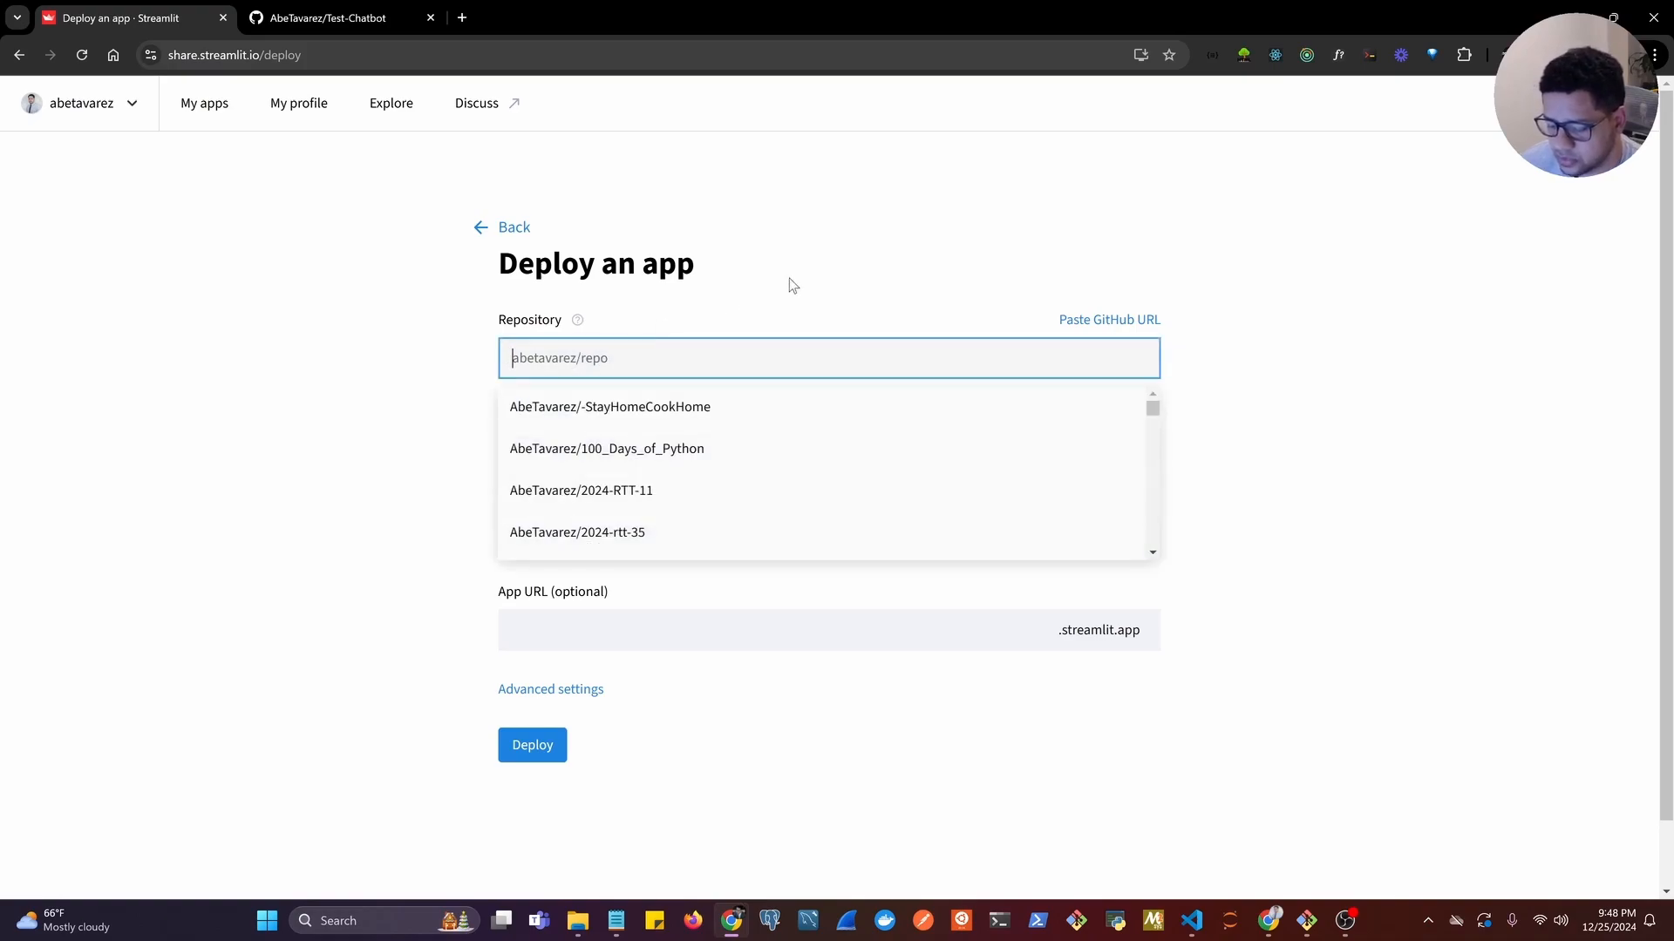
type("s")
key("BackSpace")
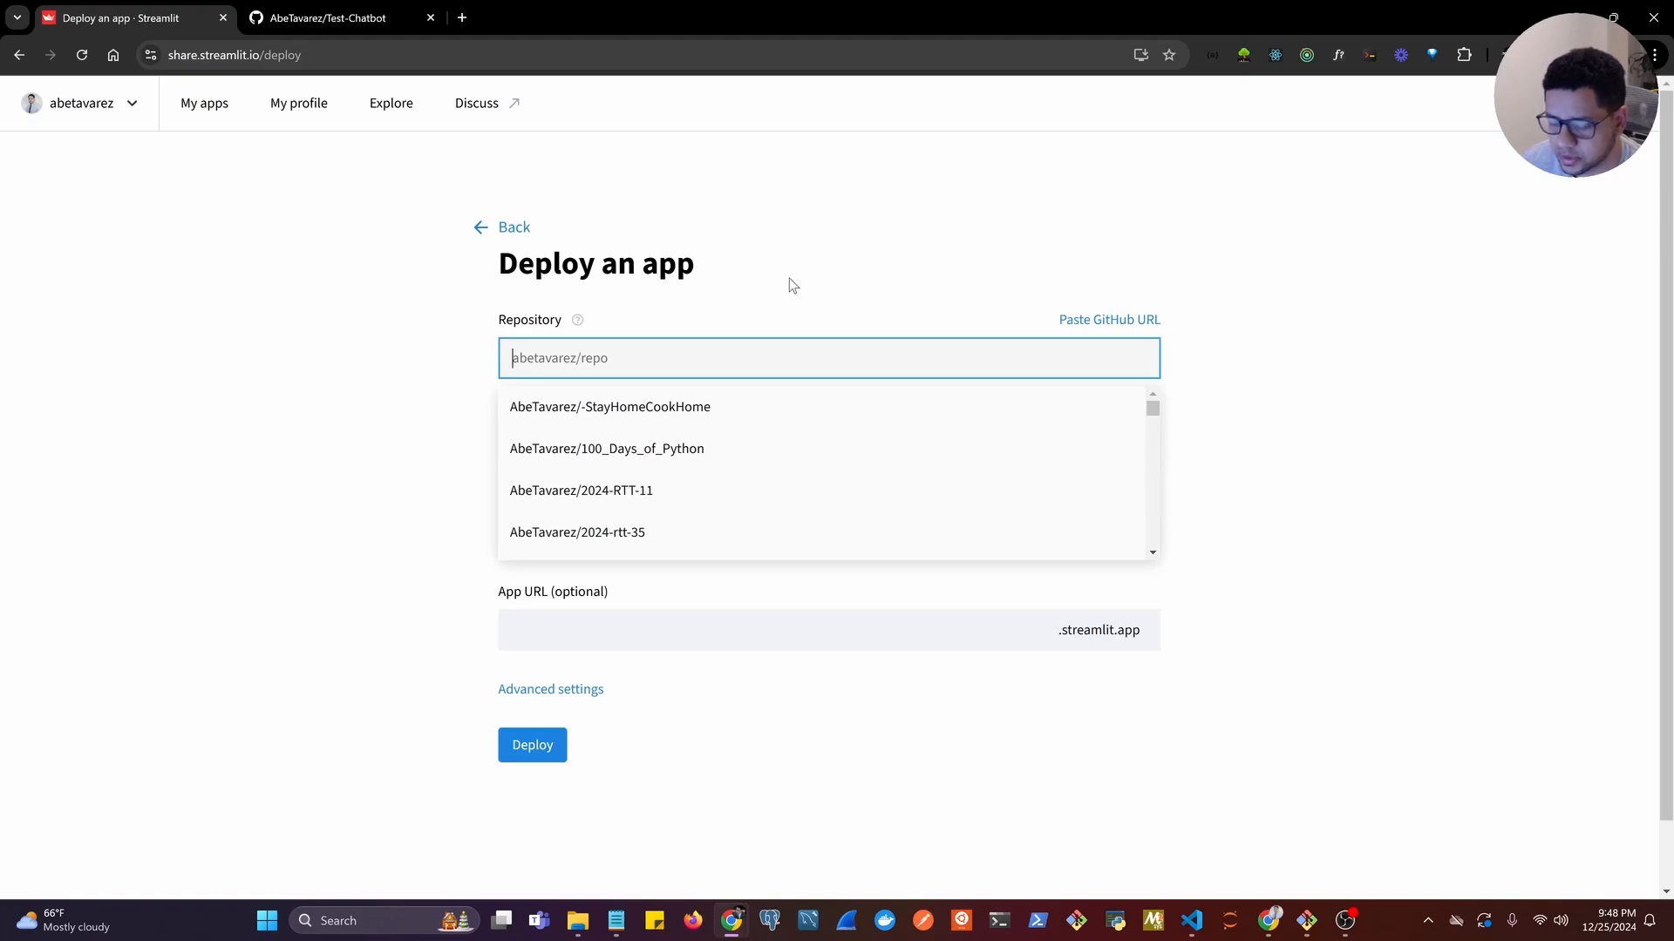
type("test-")
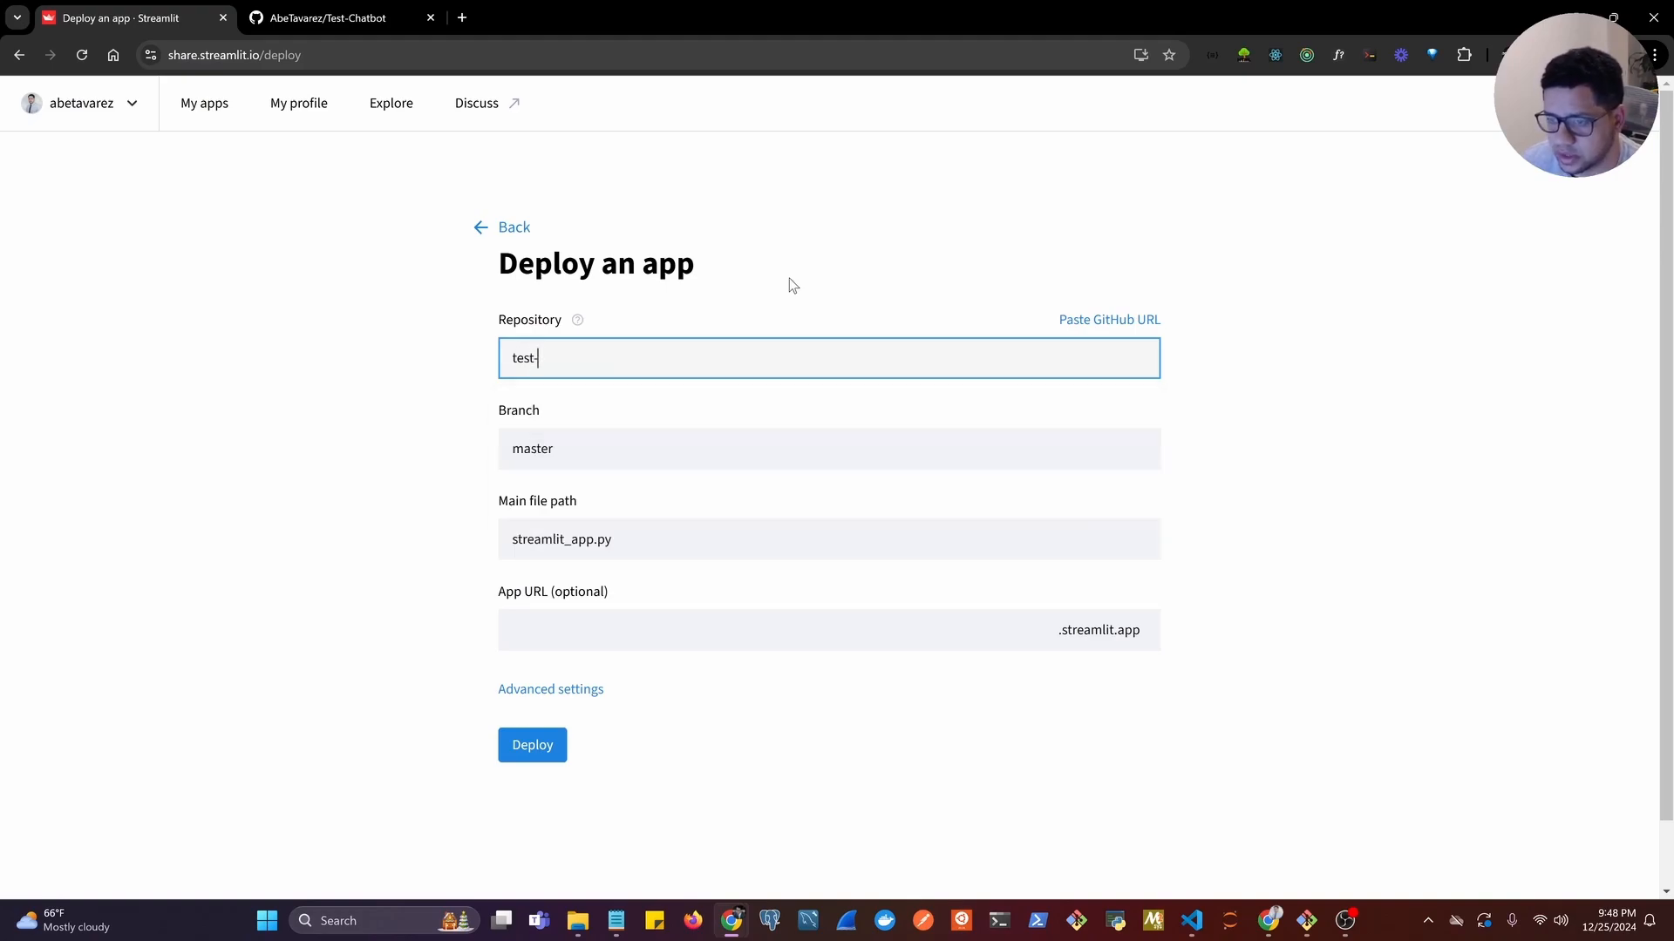
type("chatbot")
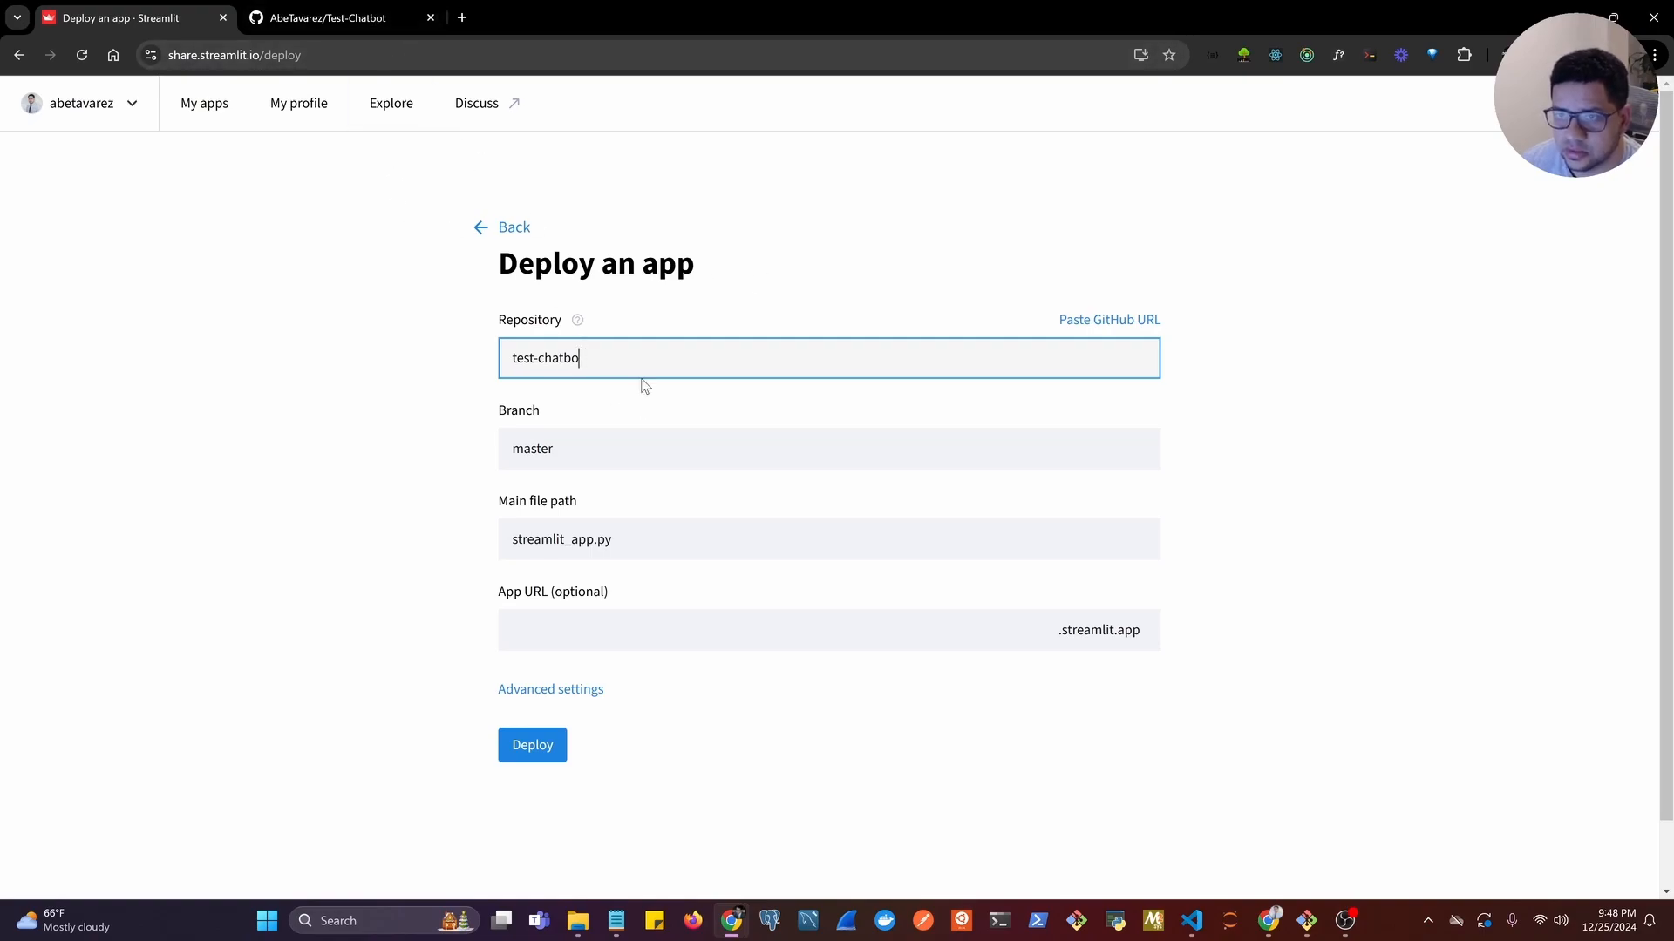
key("BackSpace")
key("BackSpace")
key("BackSpace")
key("BackSpace")
key("BackSpace")
key("BackSpace")
key("BackSpace")
key("BackSpace")
key("BackSpace")
type("Test")
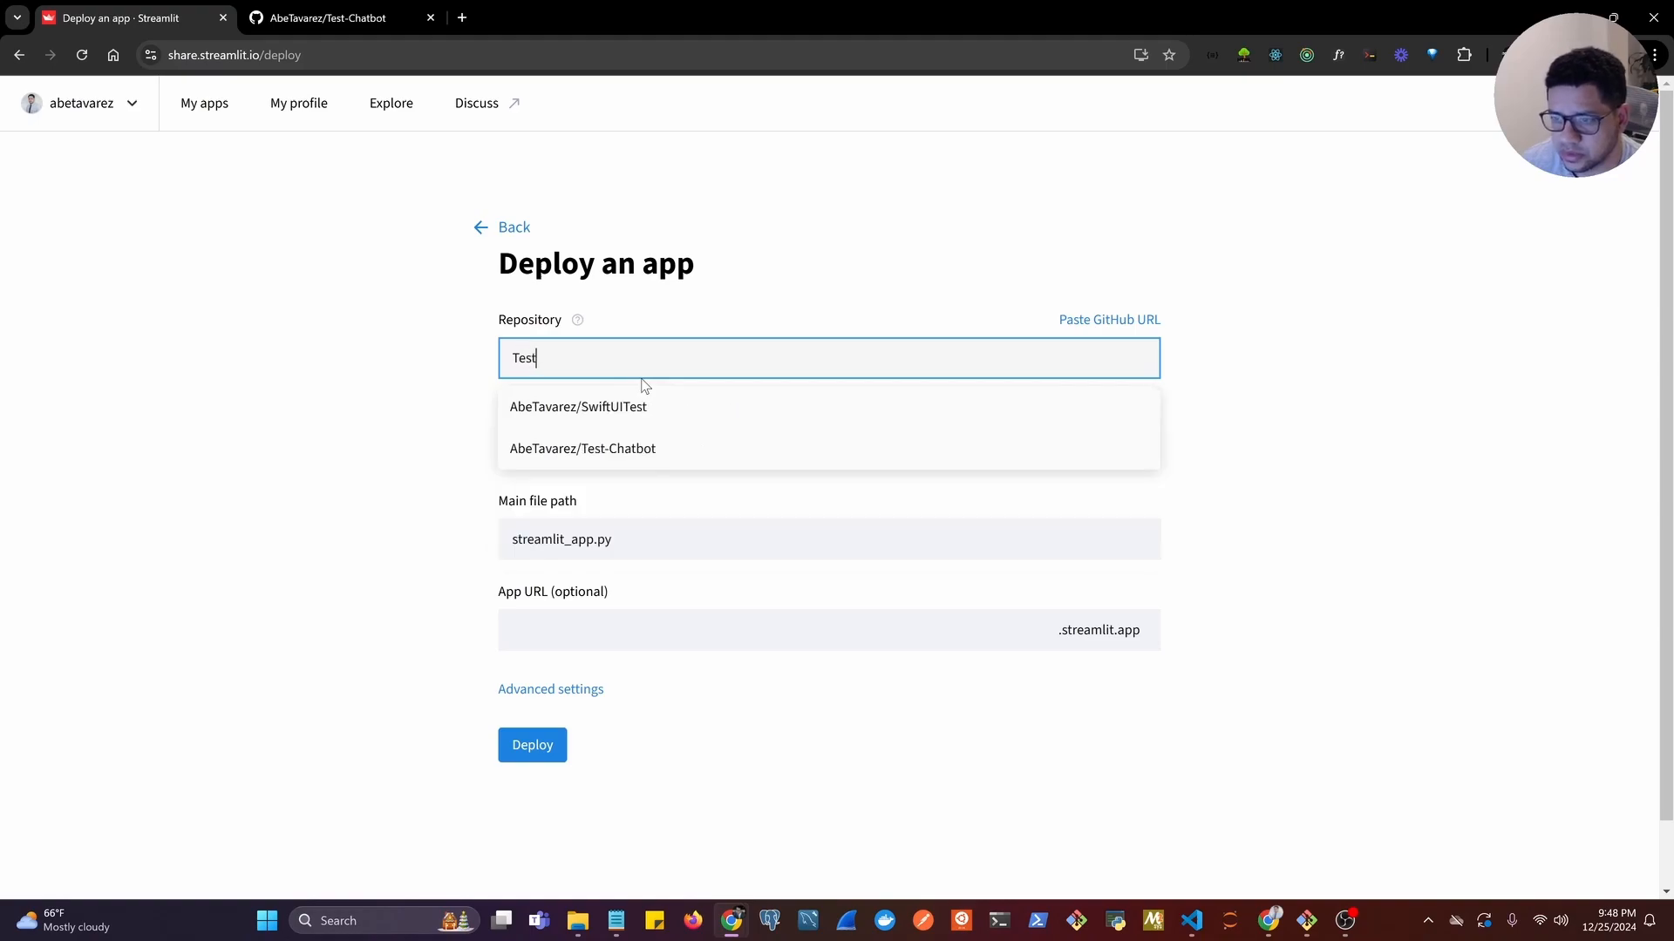
left_click(629, 449)
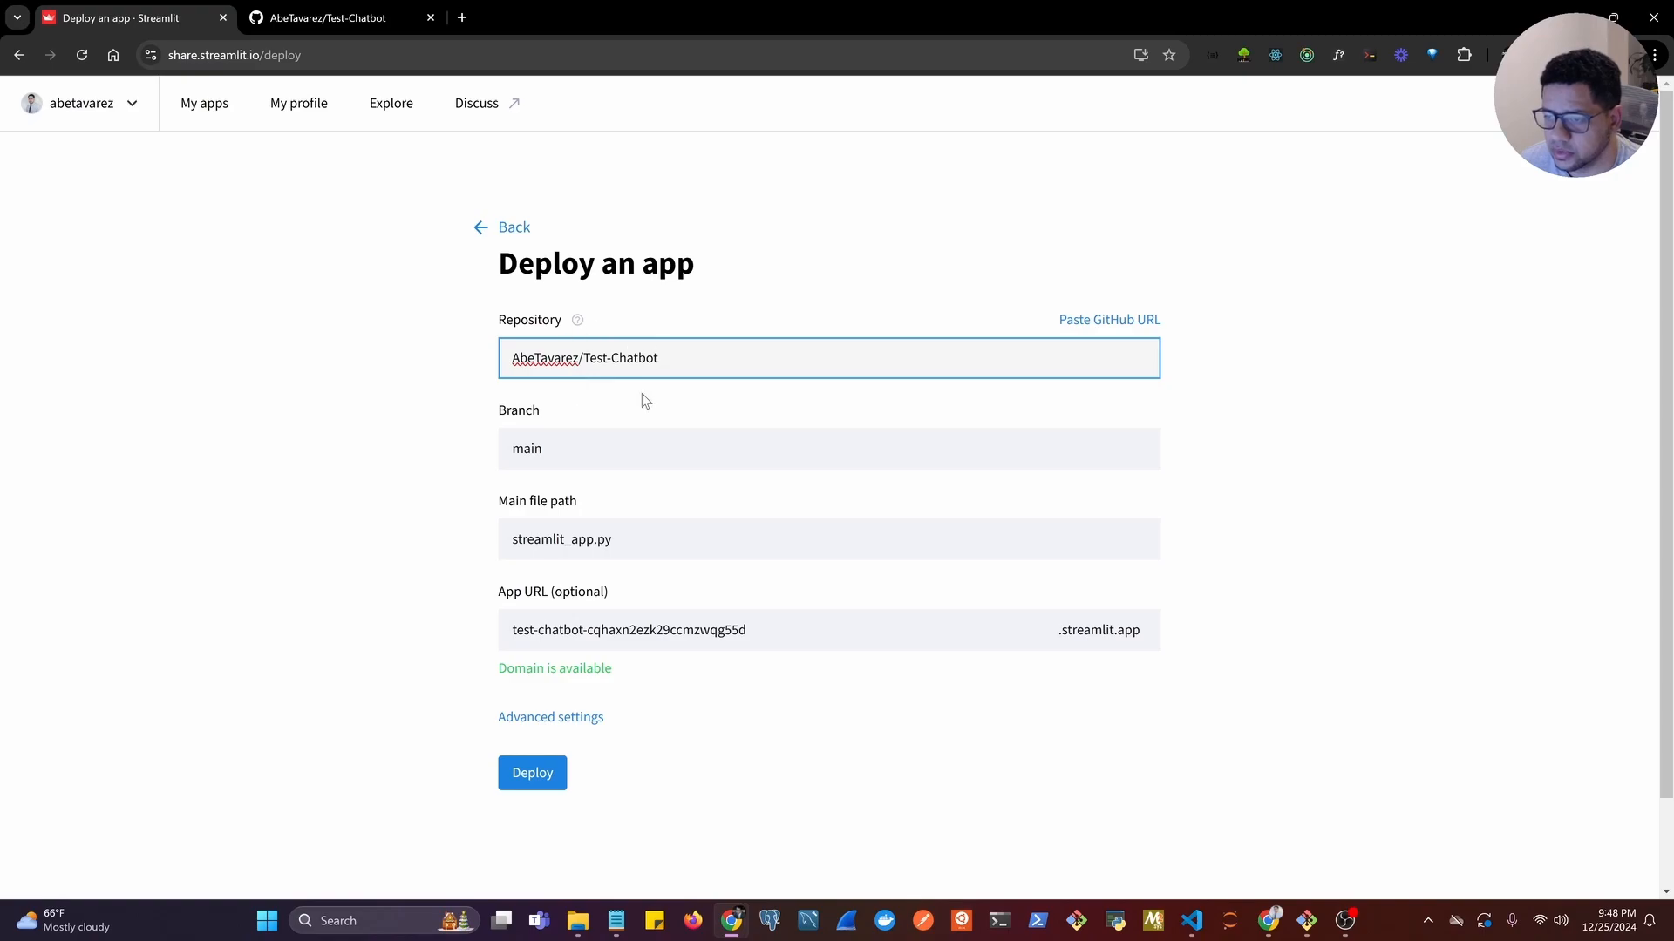
Check the deployment's Branch setting against the branch shown on the Test-Chatbot GitHub page, and return to the deploy form.
left_click(552, 450)
left_click(443, 452)
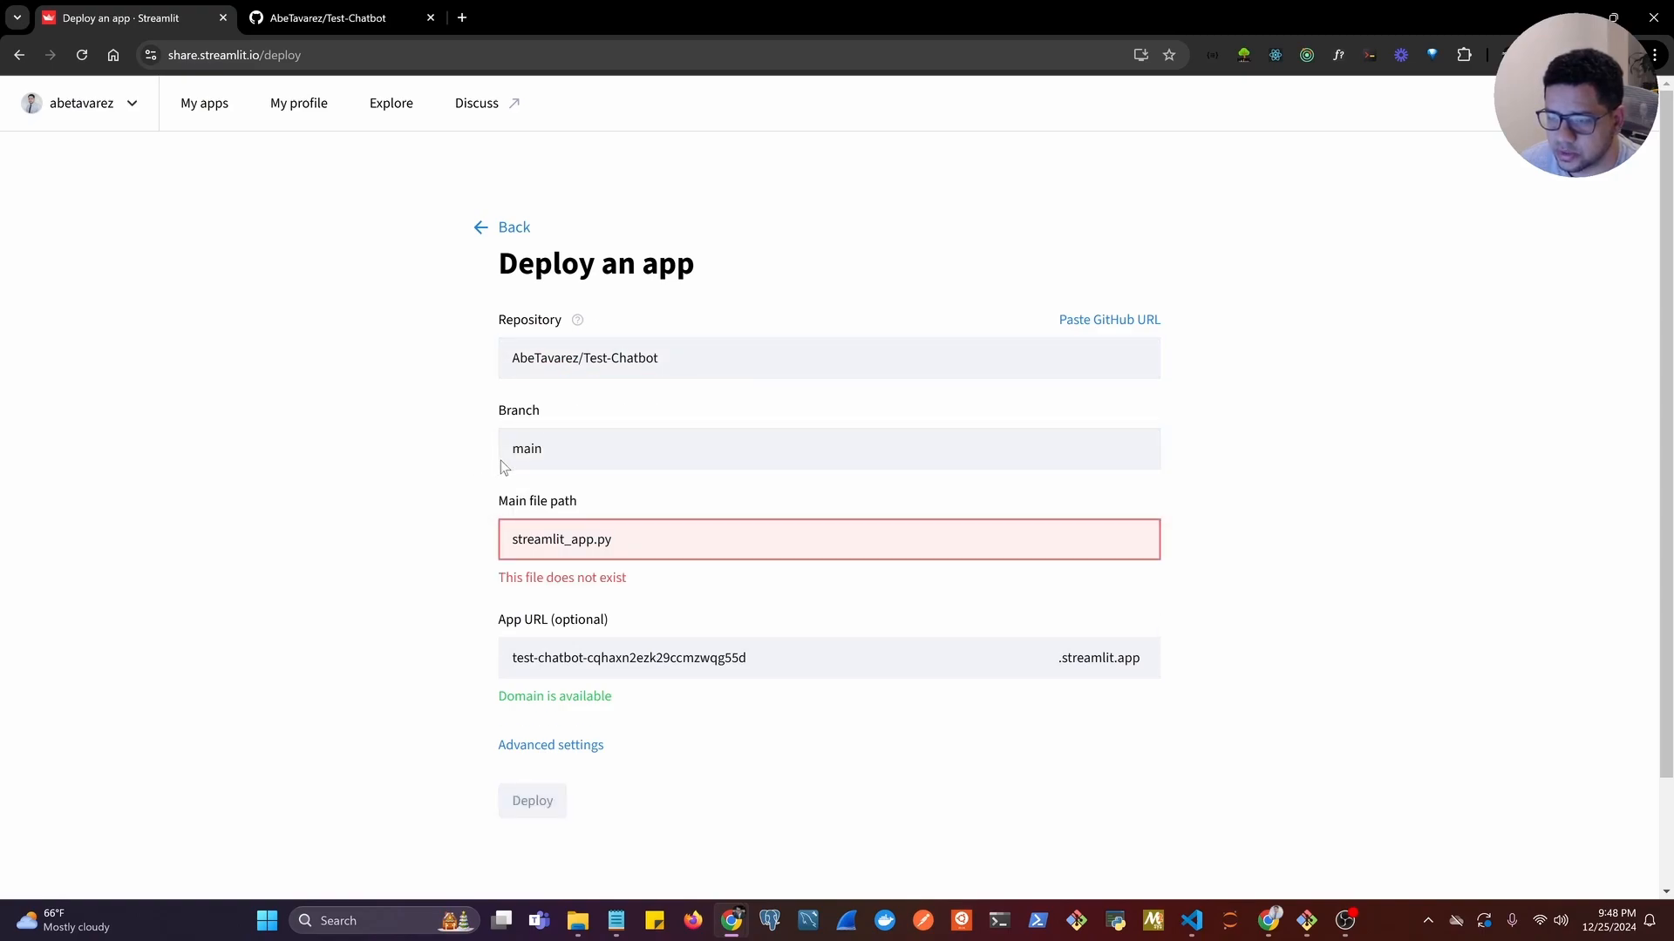
left_click(328, 18)
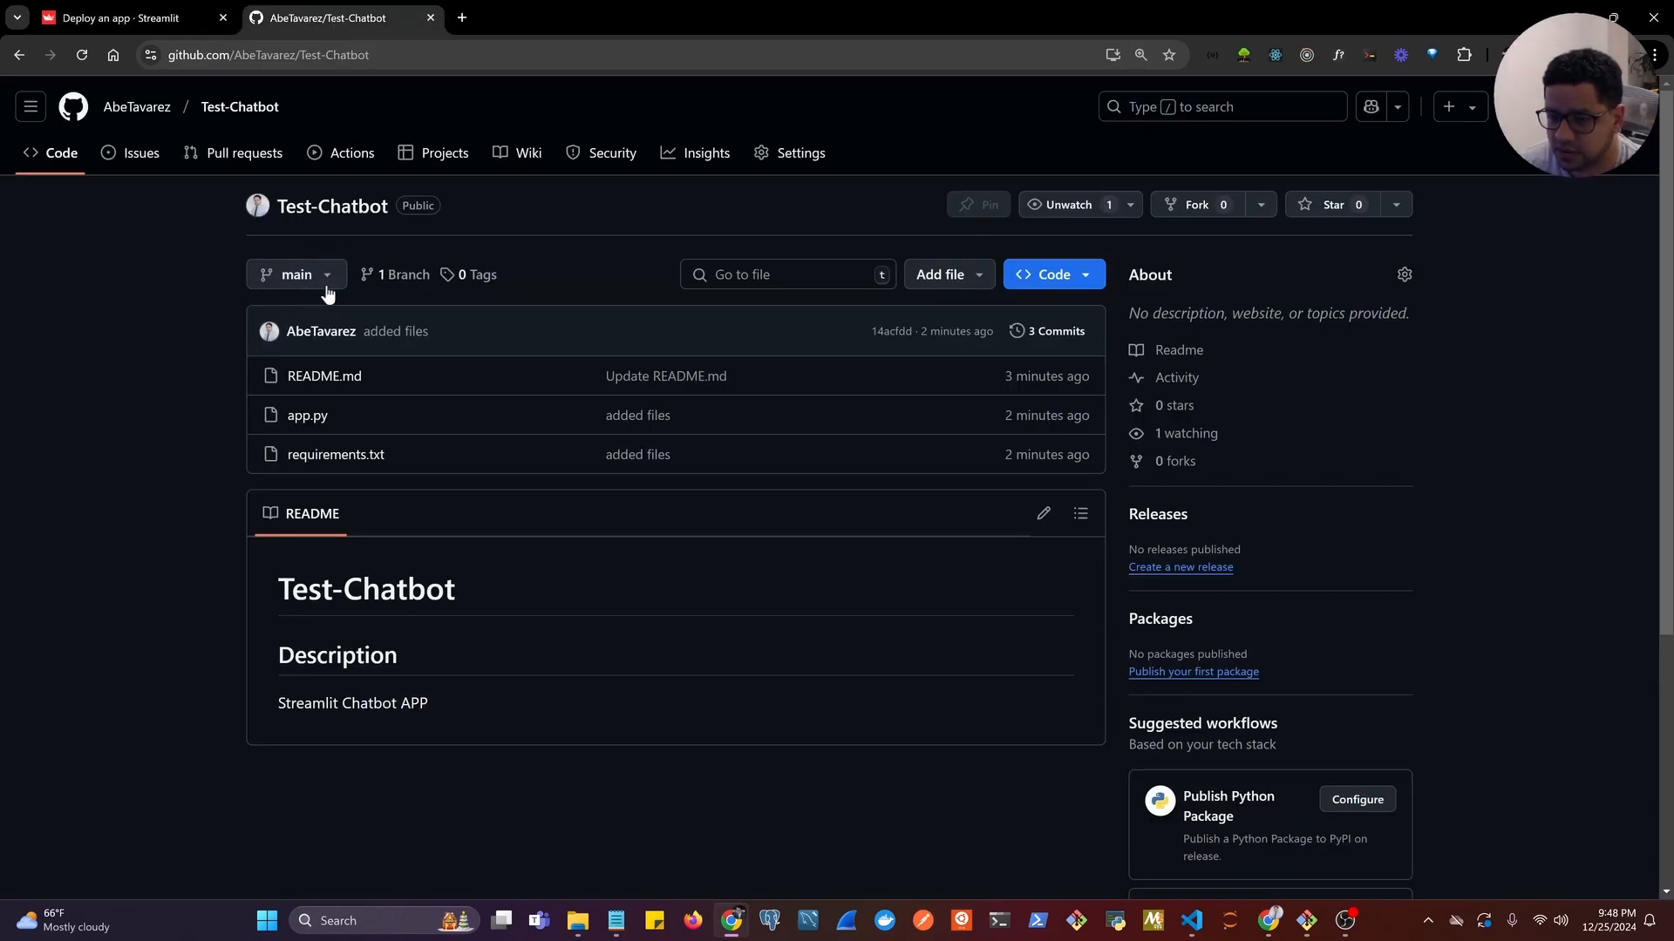
left_click(129, 18)
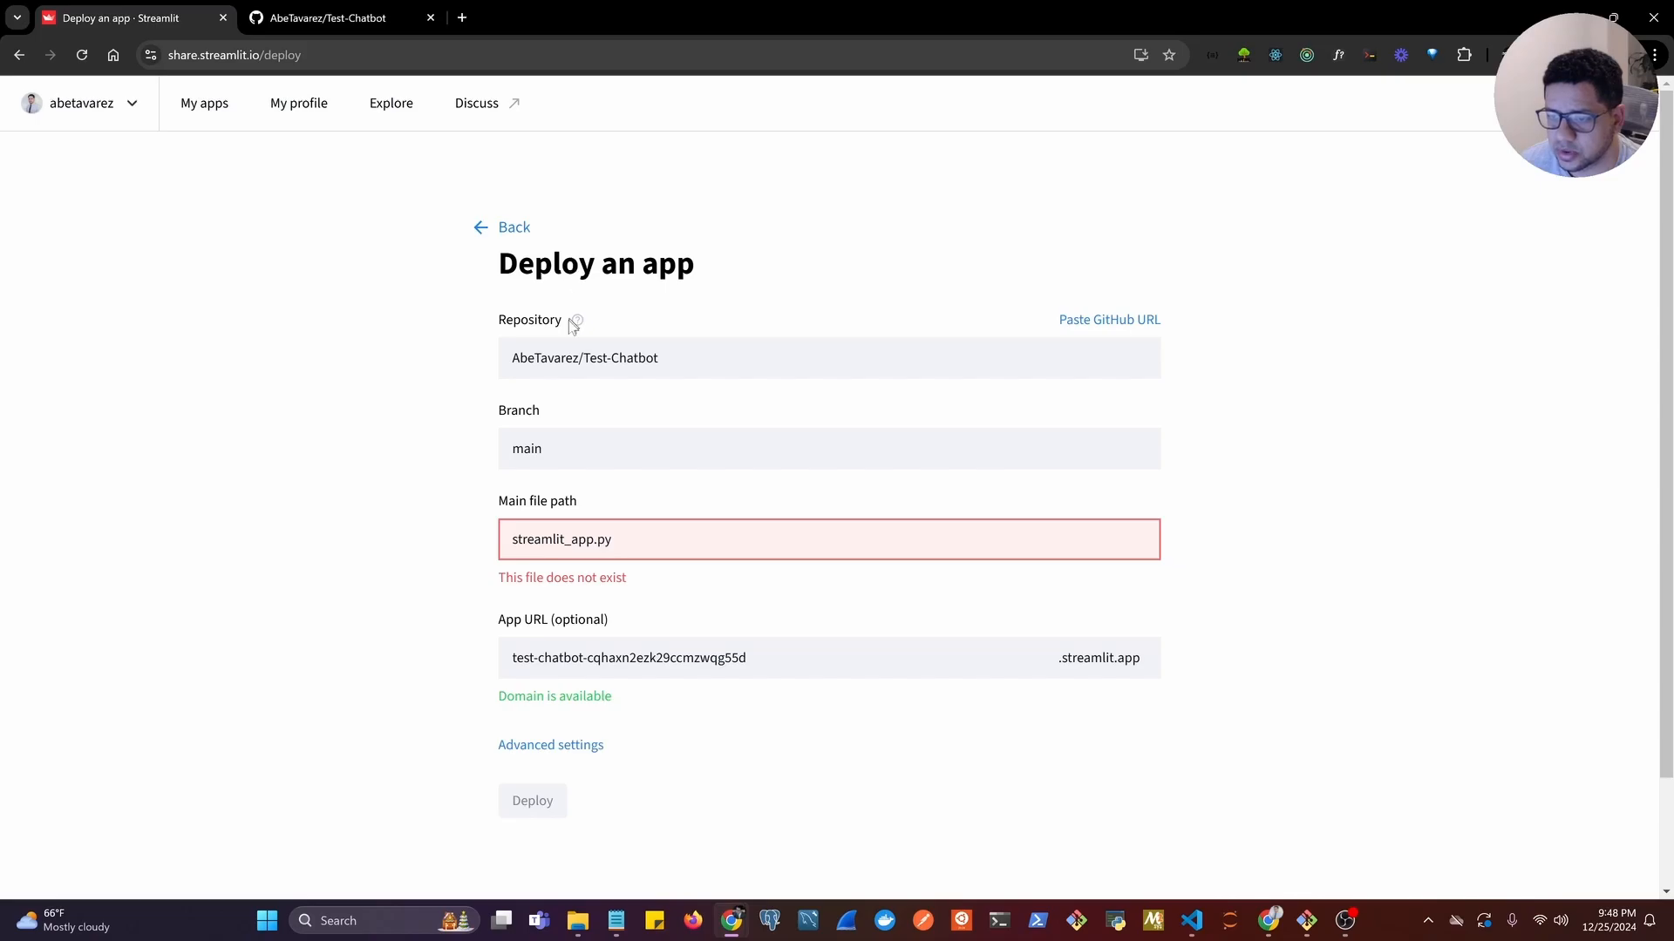
Check the script's file name on the Test-Chatbot GitHub page and set the deployment's main file path to app.py.
scroll(549, 494, "down", 2)
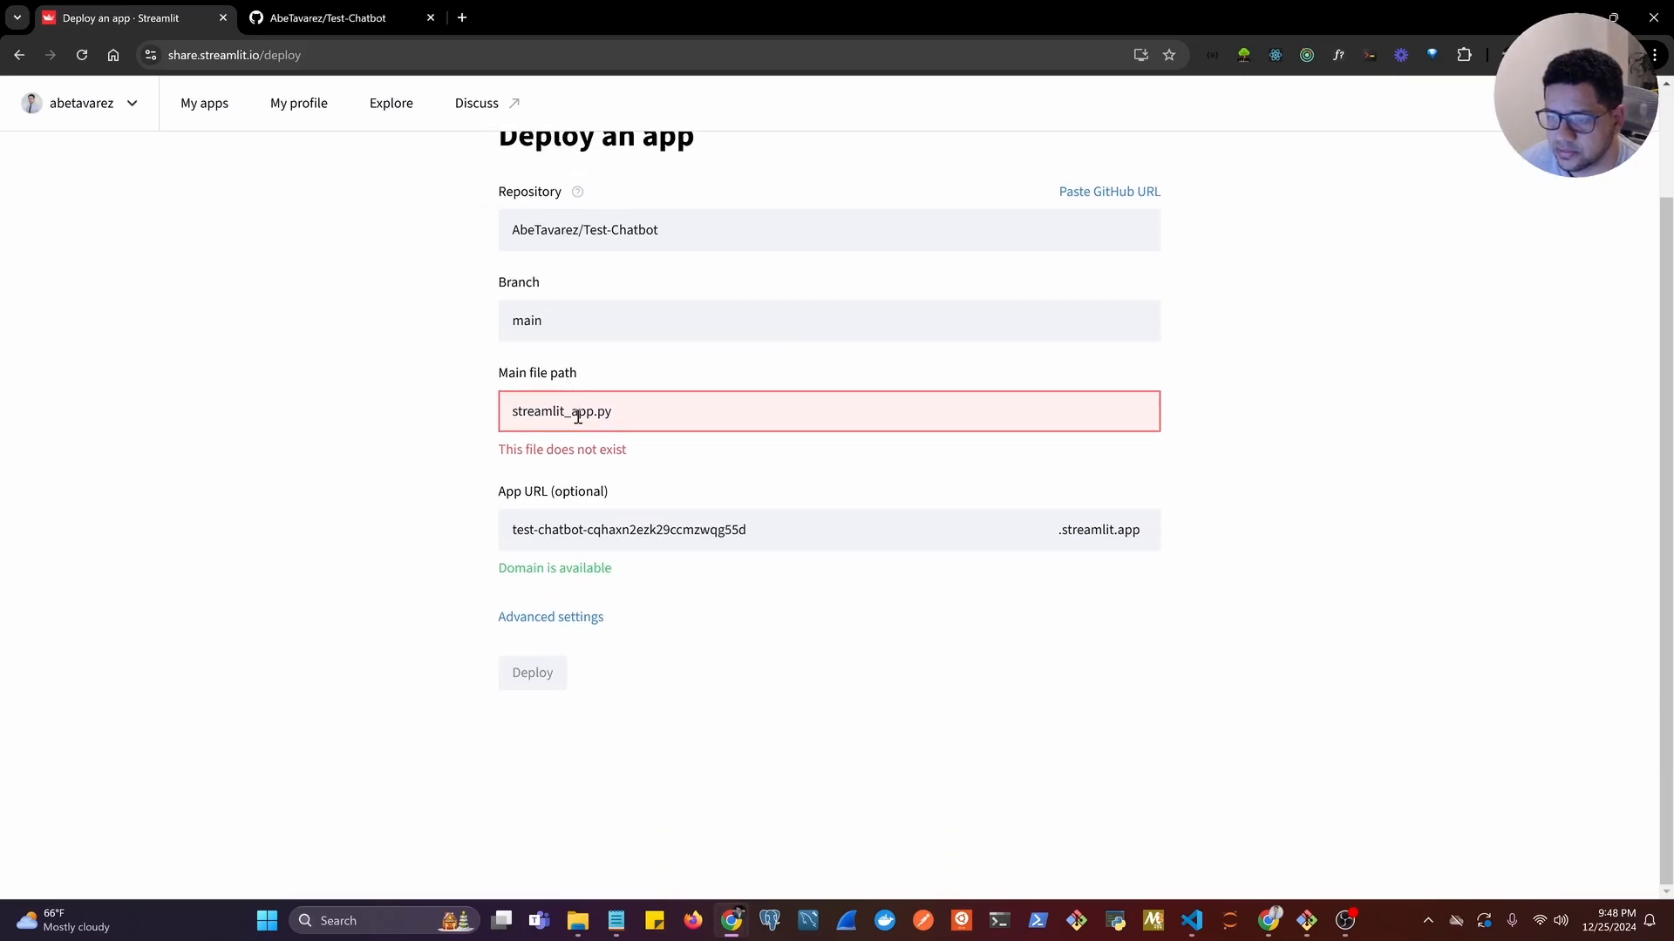
left_click(328, 17)
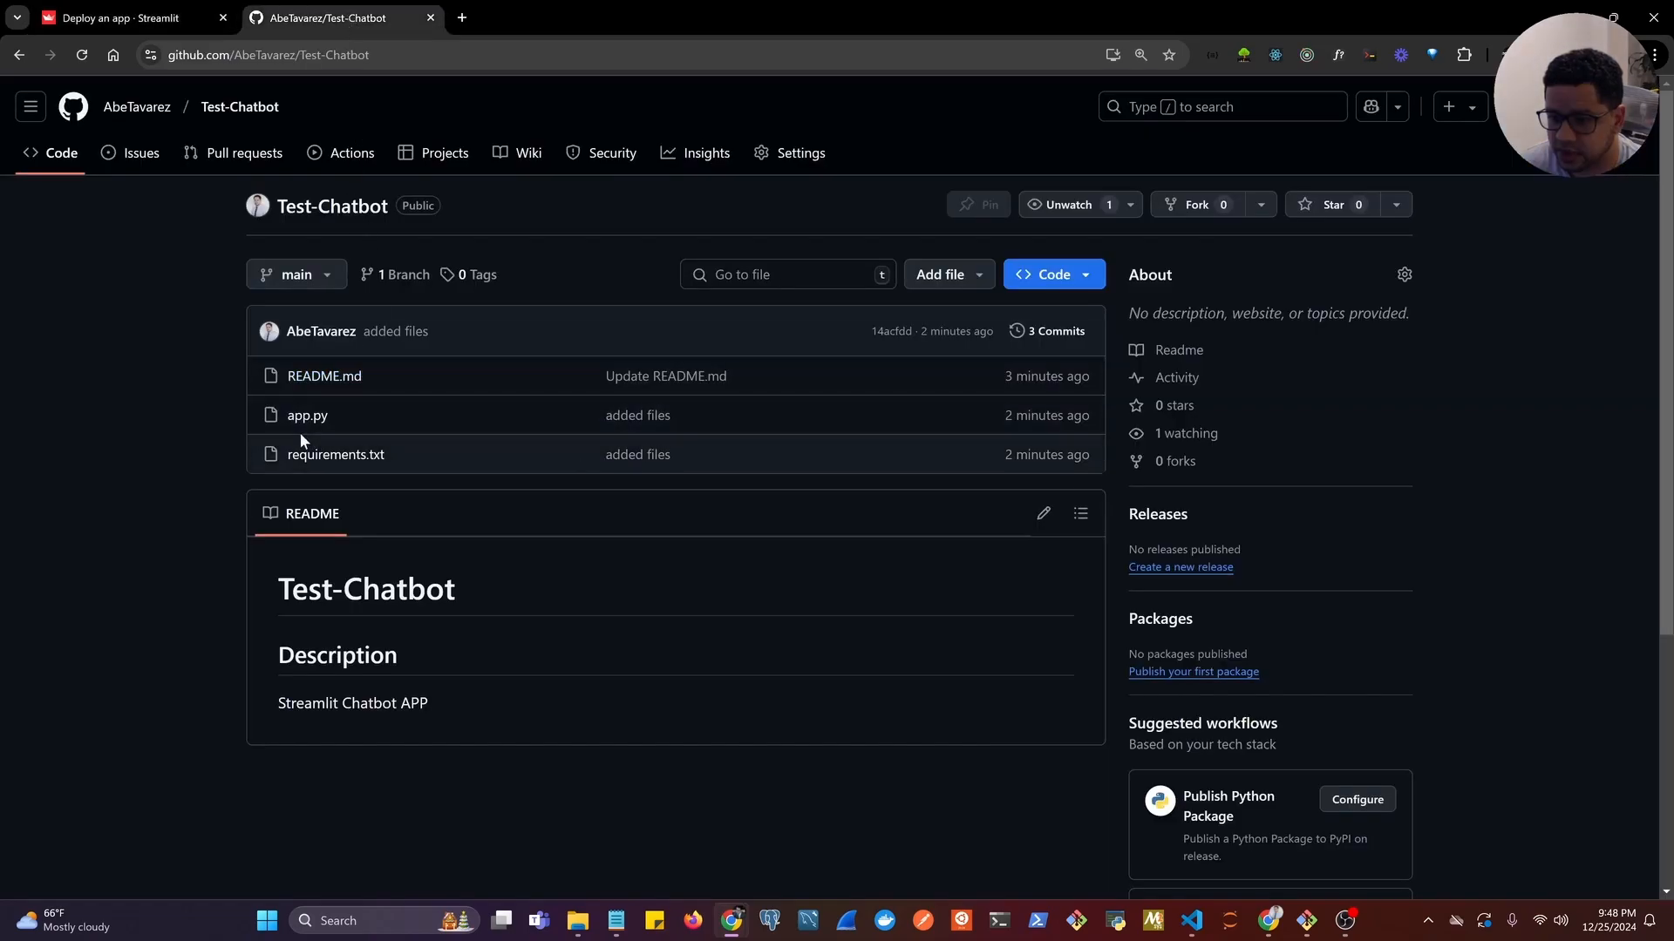
left_click(162, 20)
left_click(578, 420)
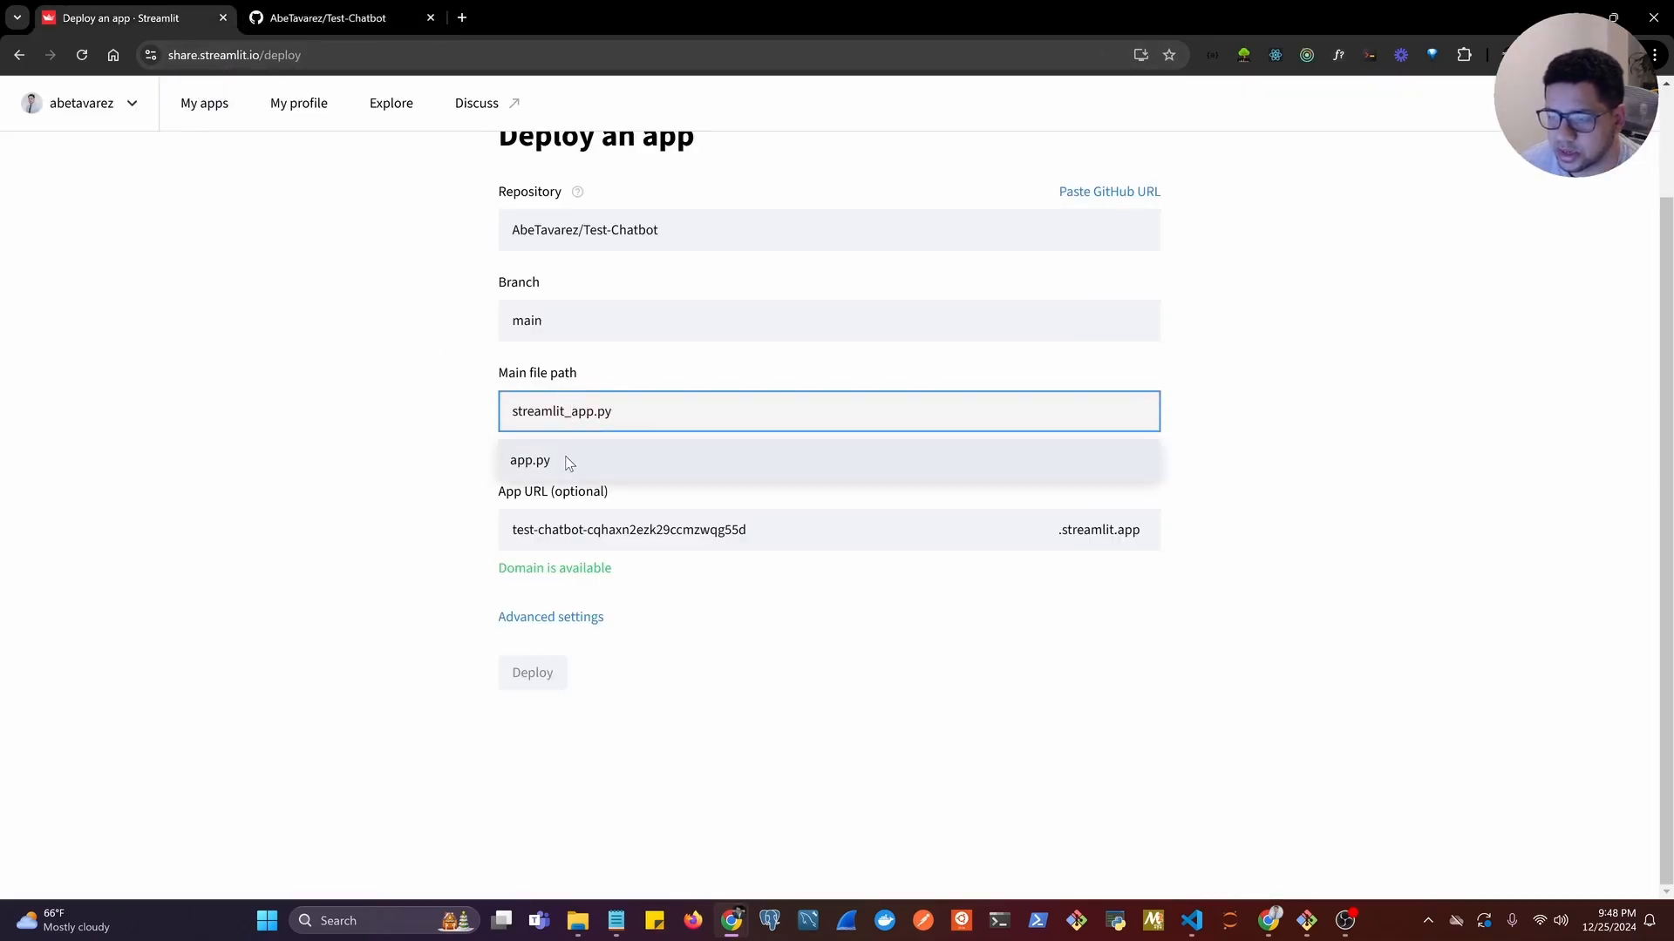
key("BackSpace")
key("BackSpace")
key("BackSpace")
key("BackSpace")
key("BackSpace")
key("BackSpace")
key("BackSpace")
key("BackSpace")
key("BackSpace")
key("BackSpace")
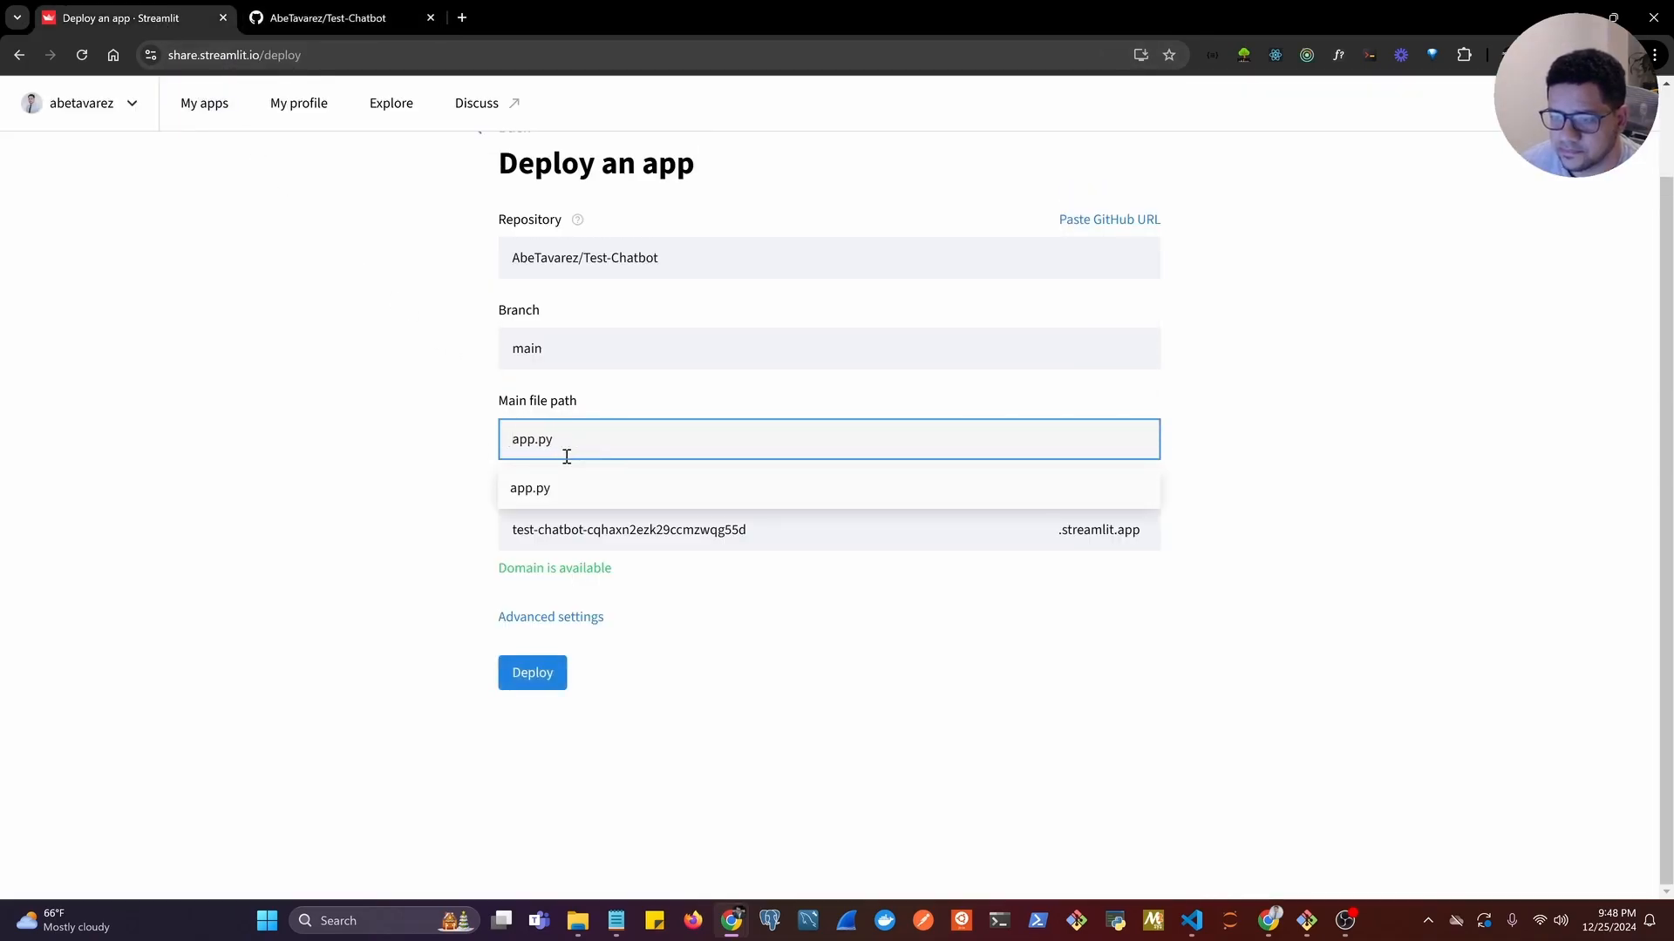
left_click(558, 495)
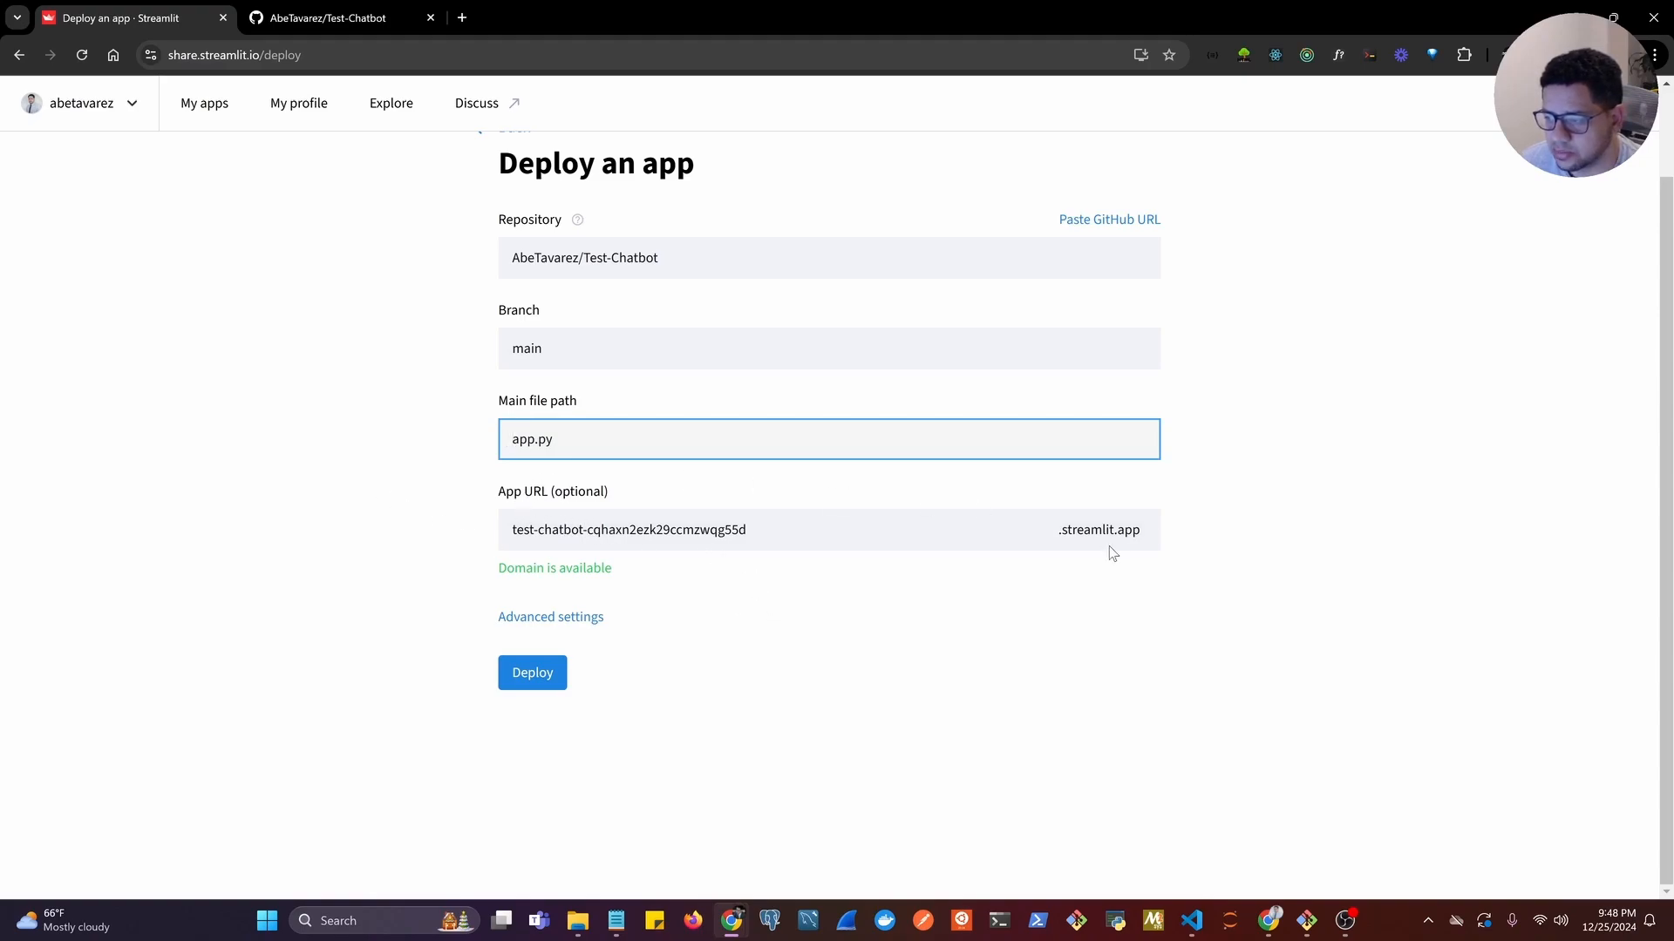
Replace the suggested App URL subdomain with test-groq-chatbot.
left_click_drag(1057, 530, 1147, 538)
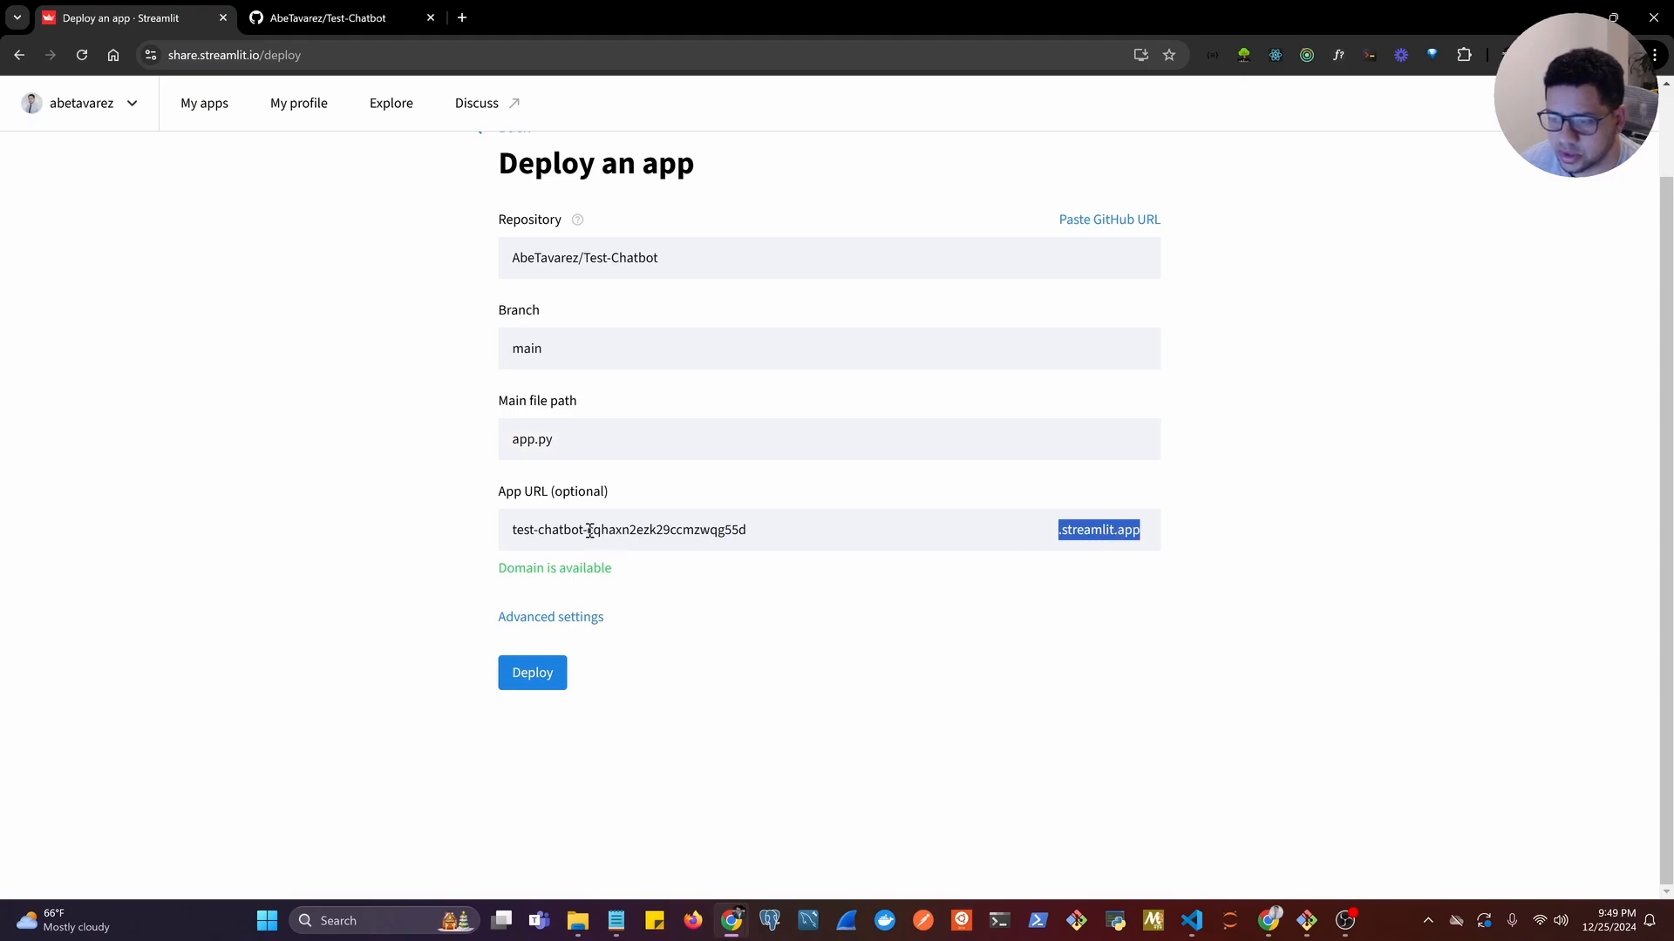
left_click_drag(589, 530, 773, 529)
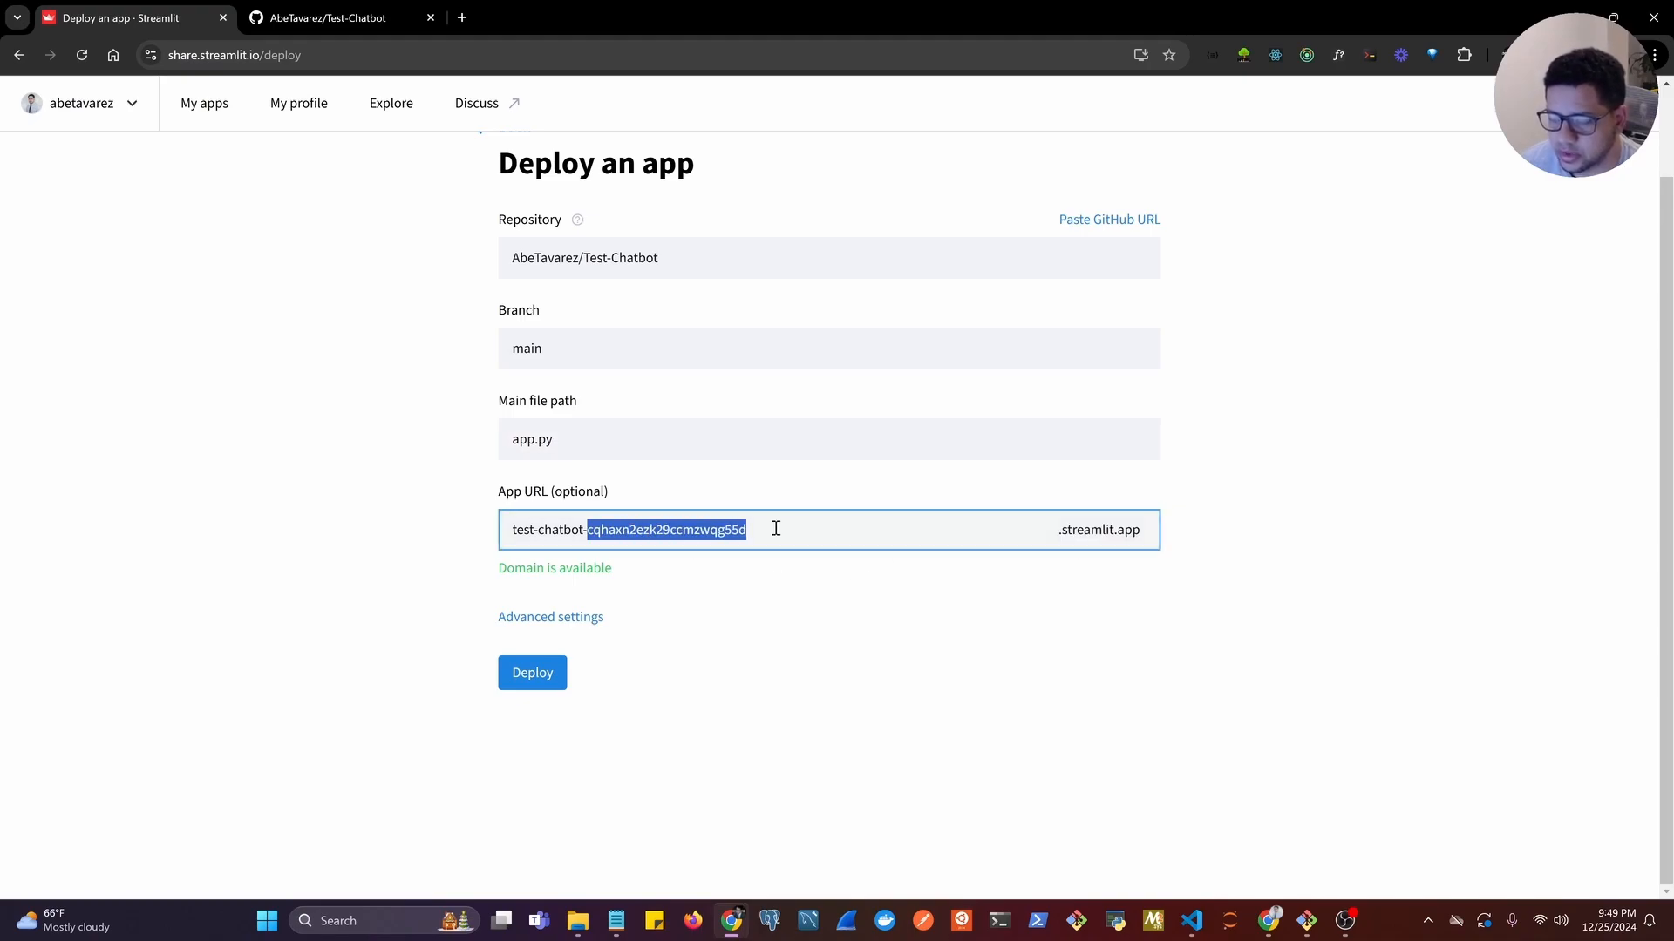
key("BackSpace")
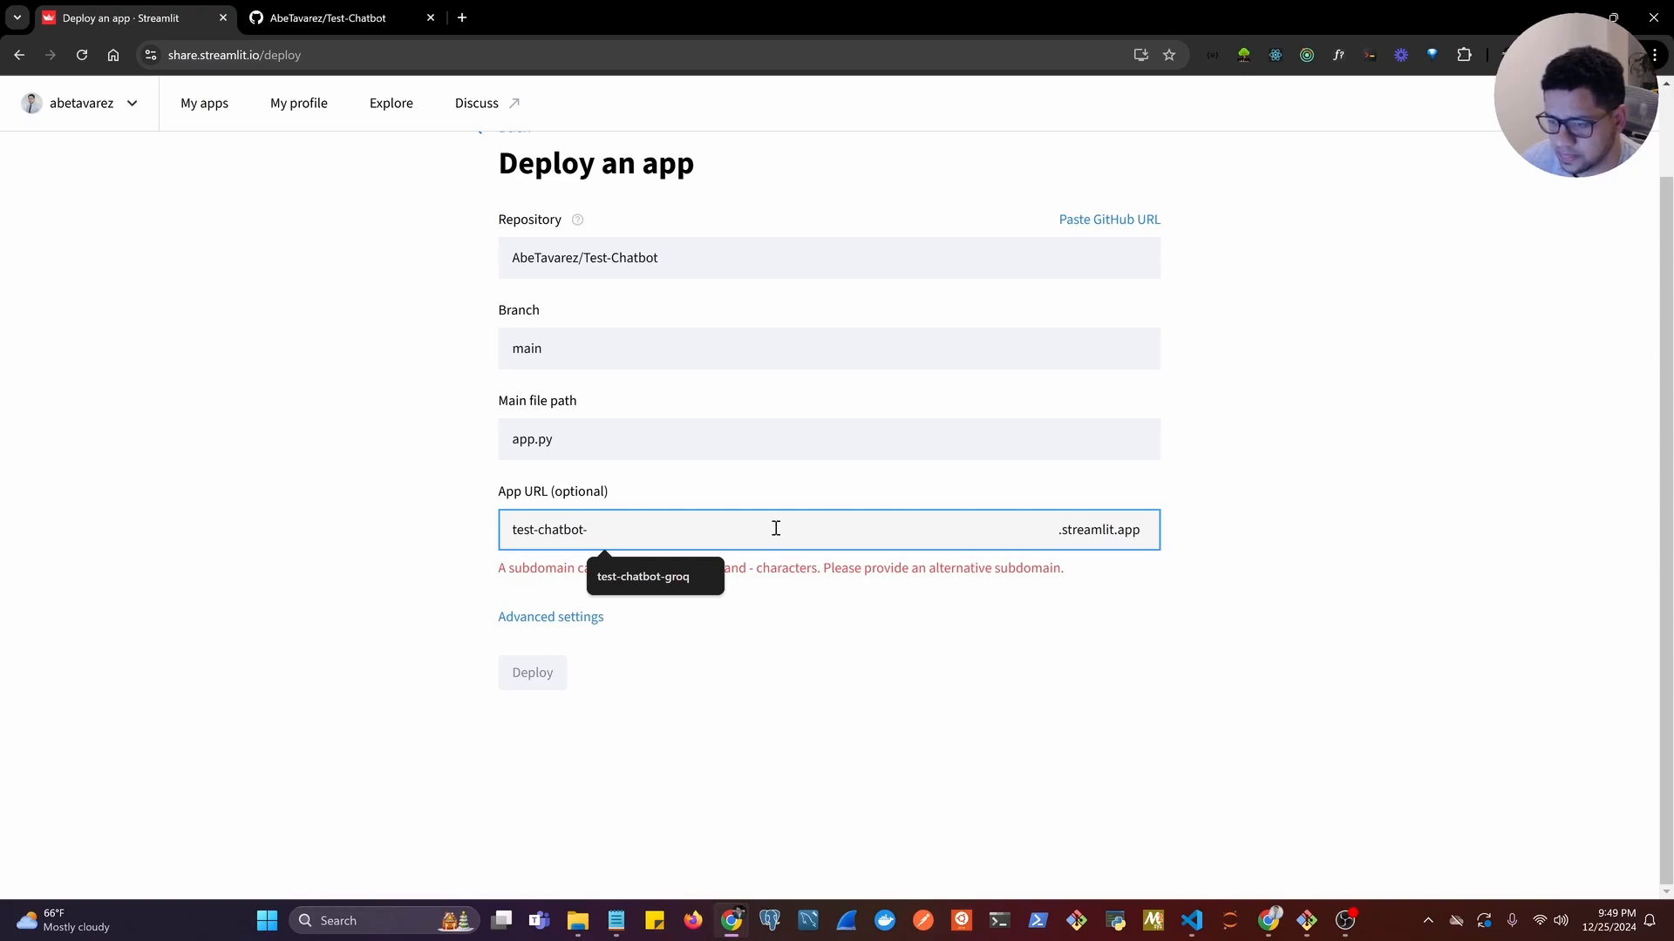
type("g")
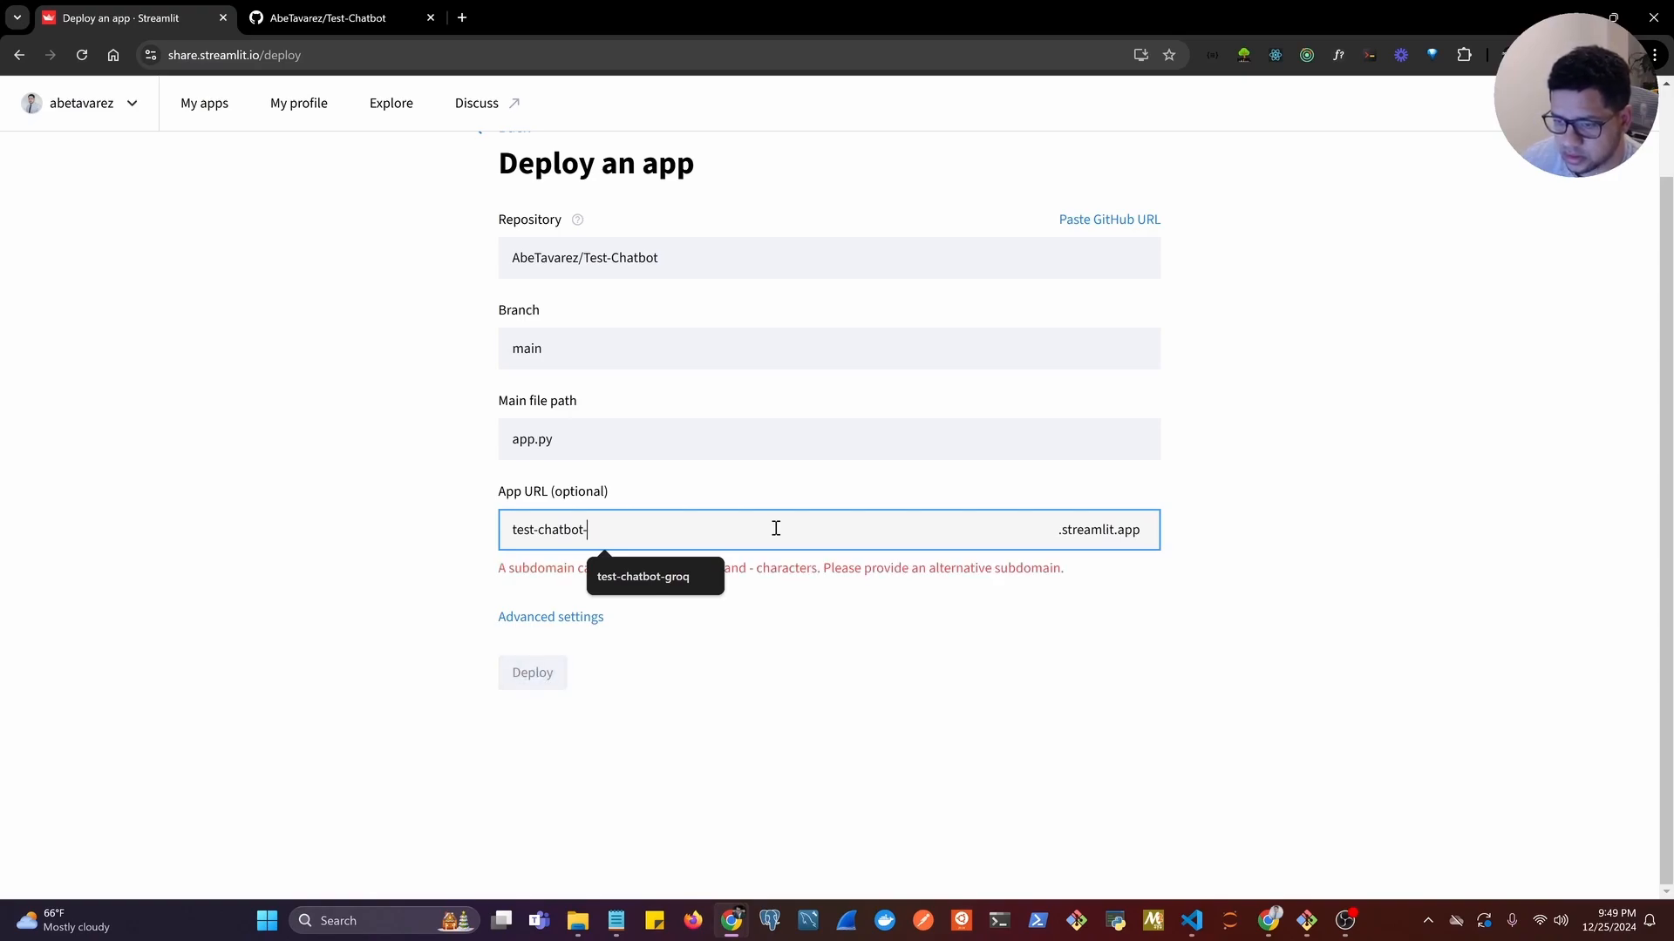
key("BackSpace")
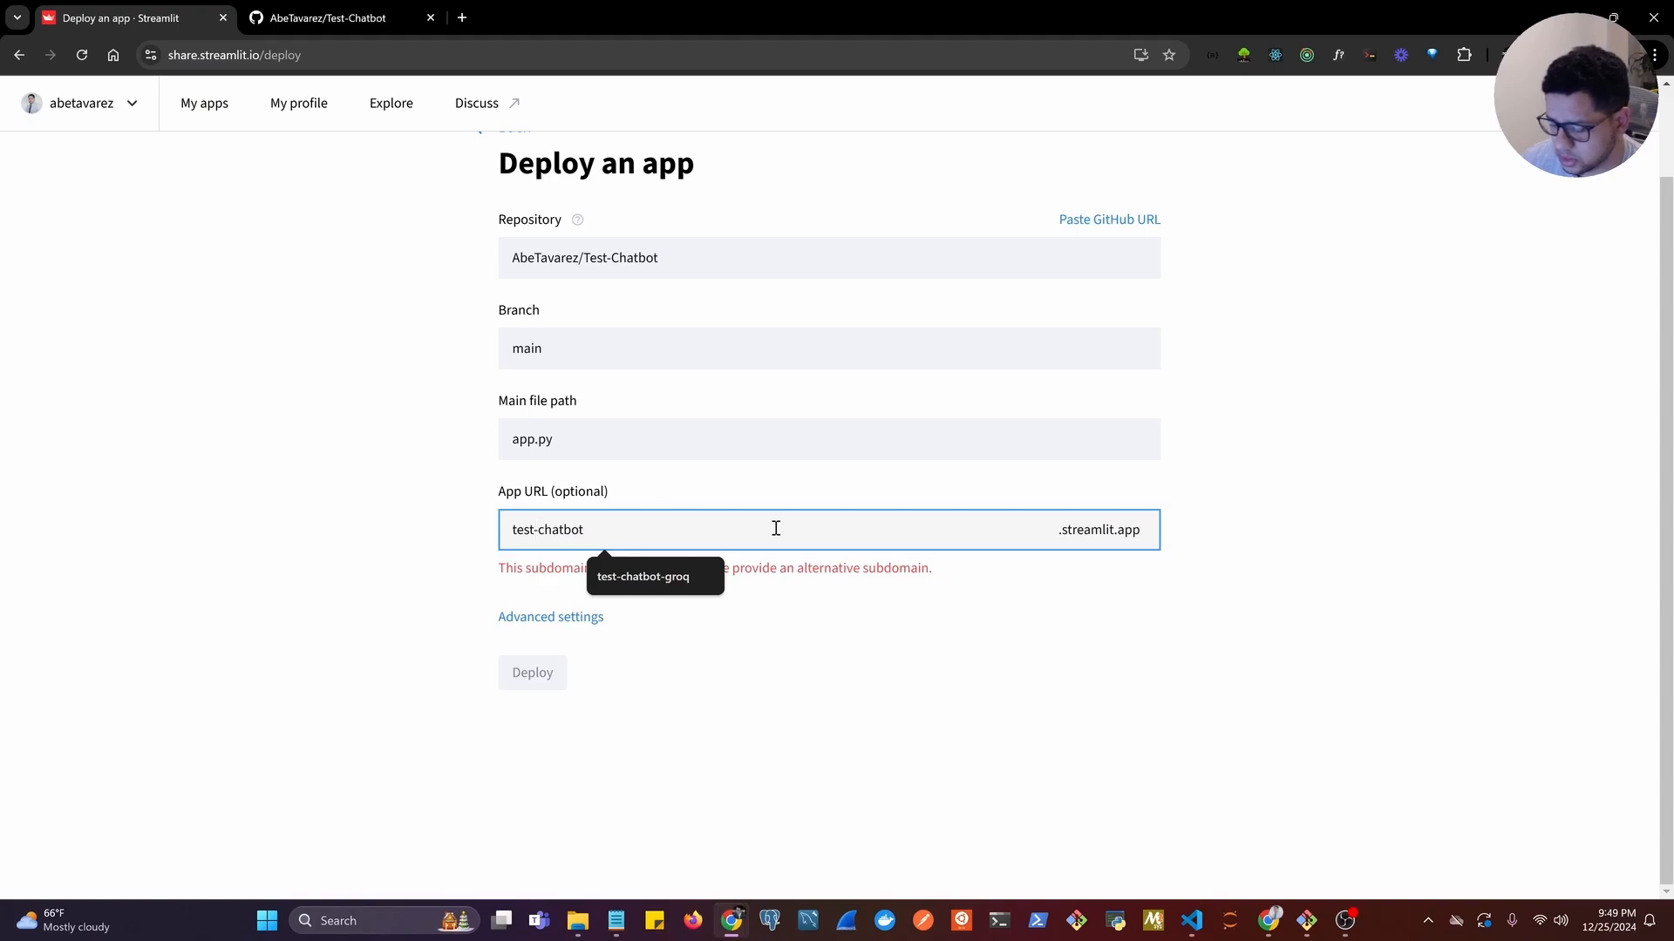
type("-")
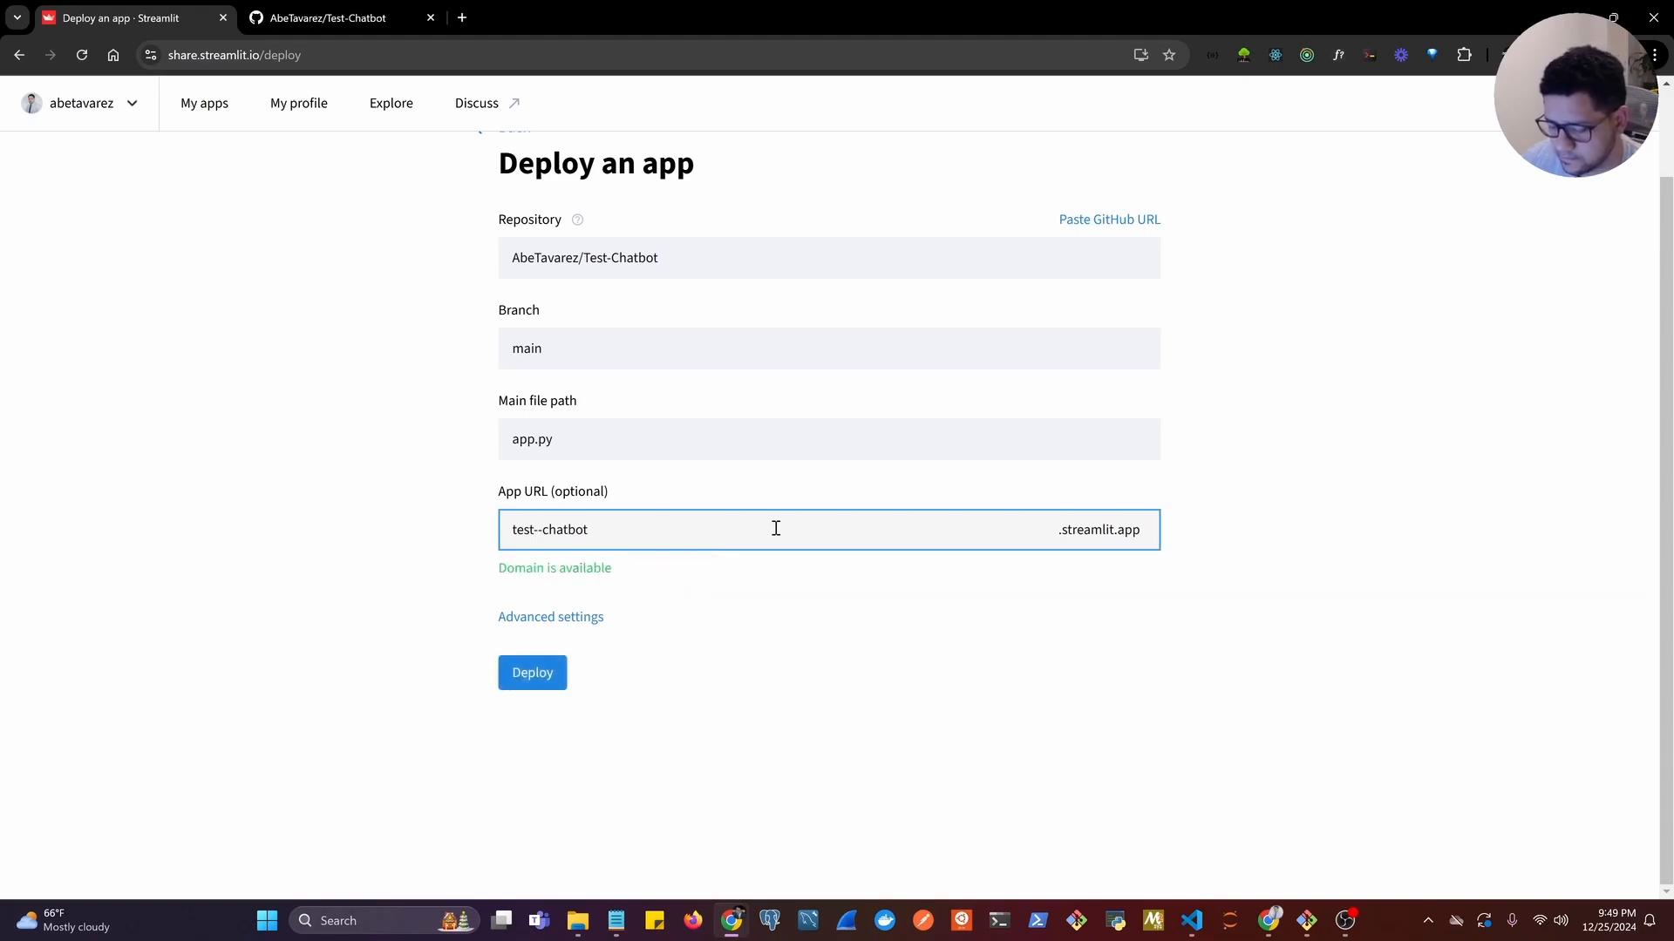
type("groq")
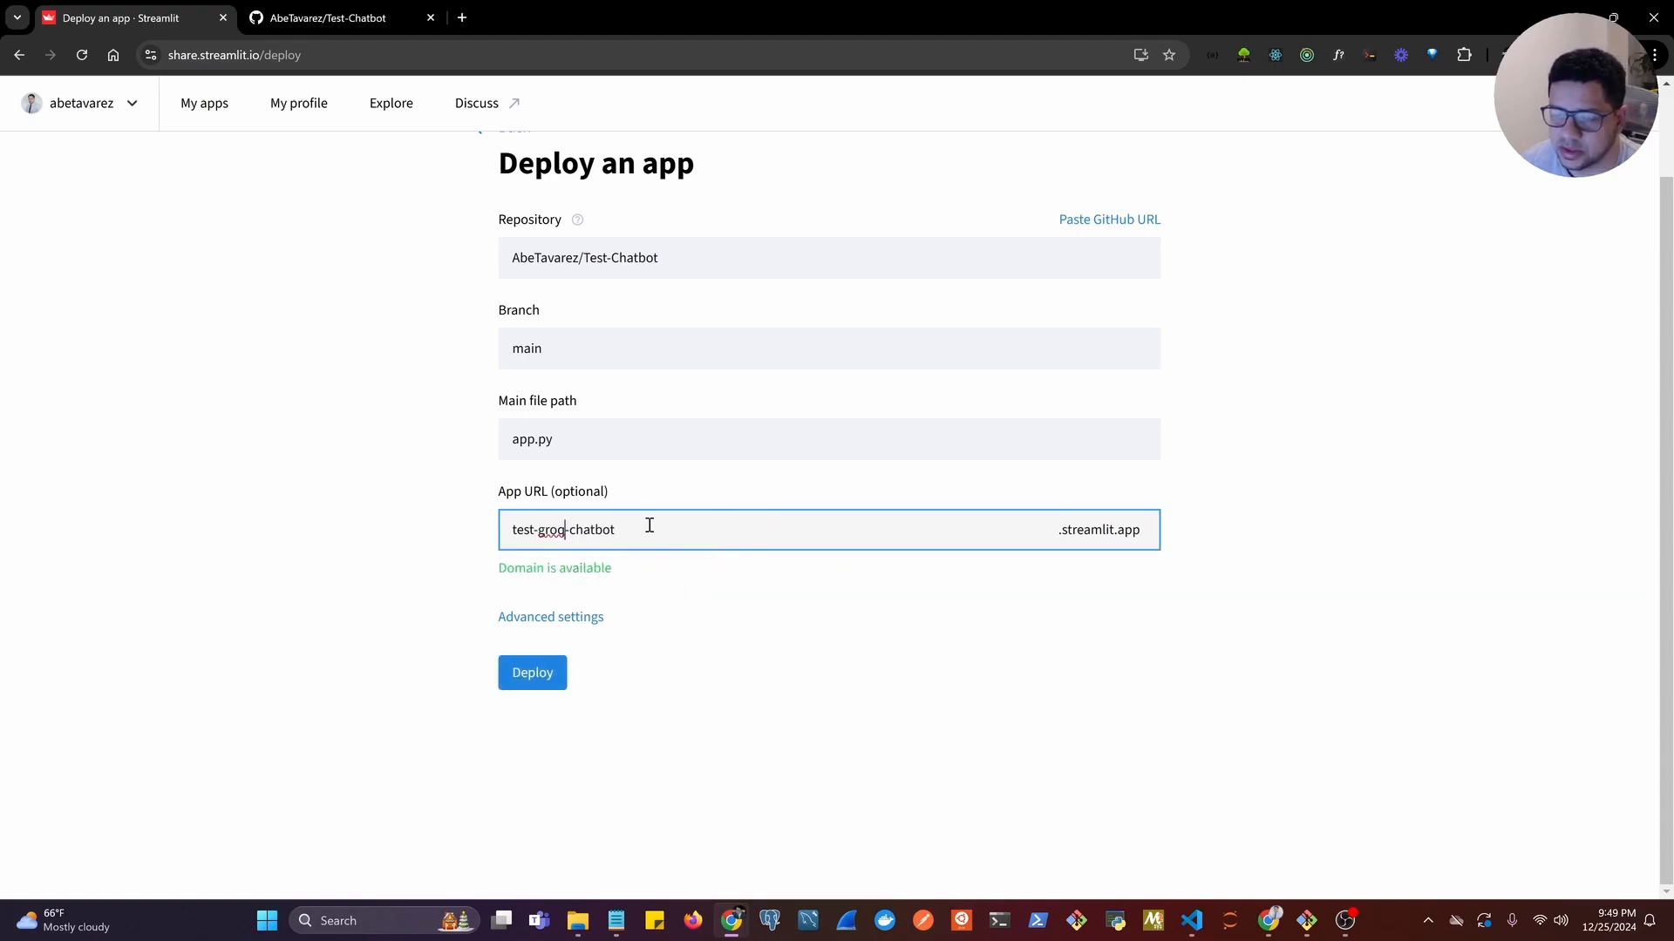
left_click_drag(534, 530, 507, 533)
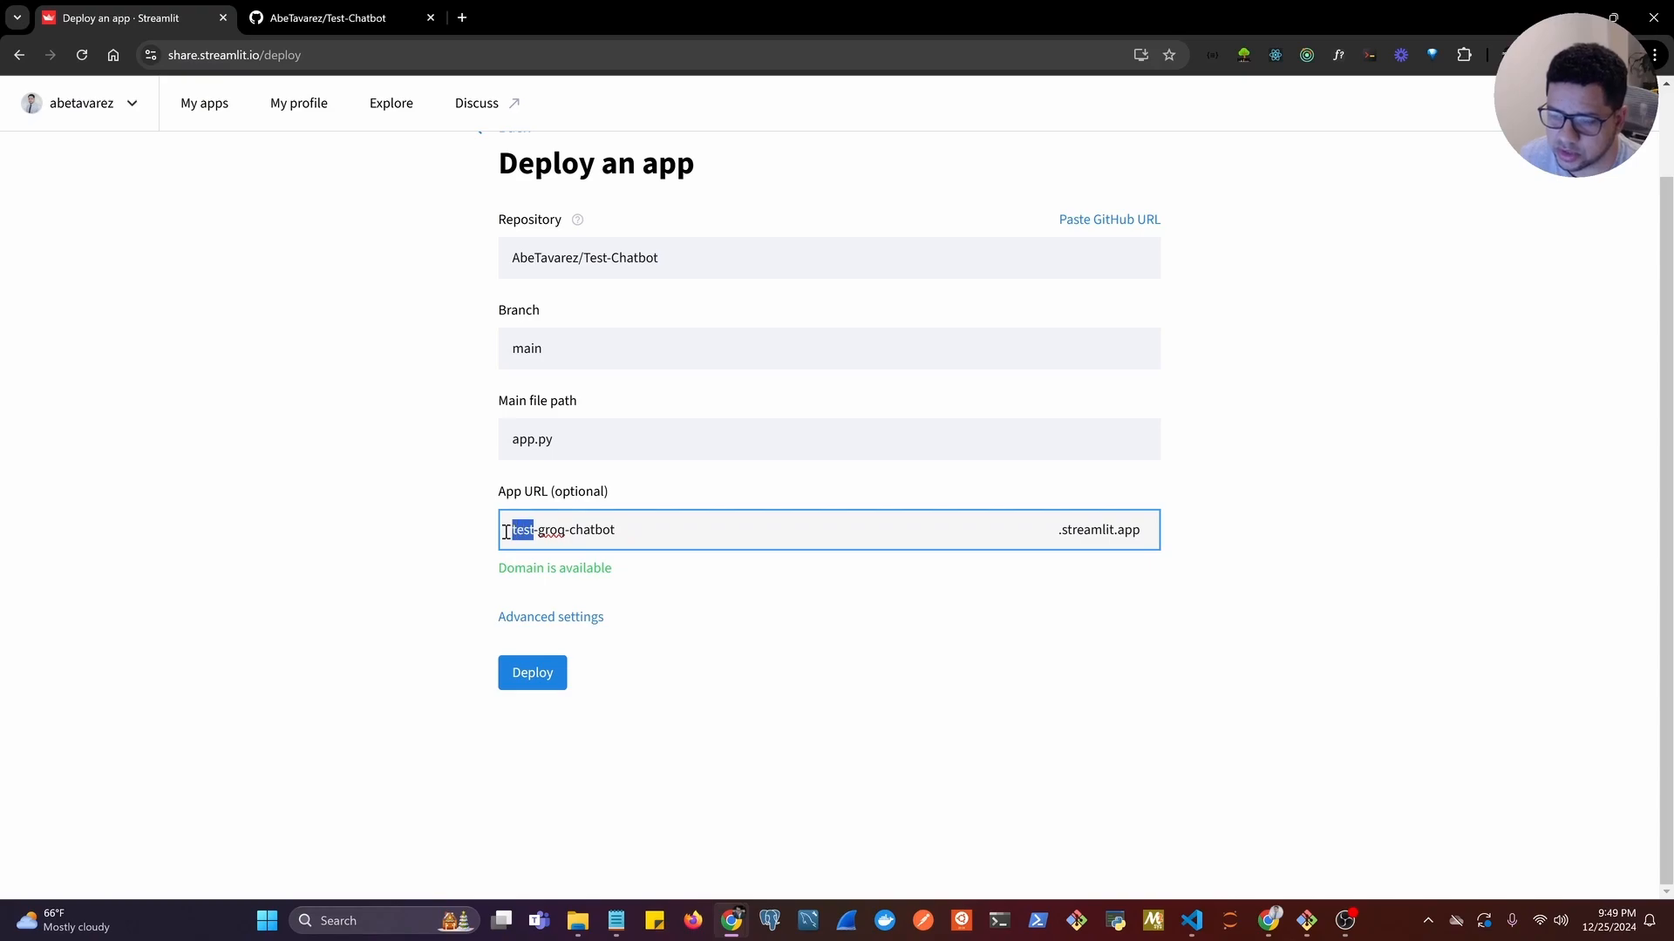
left_click(656, 531)
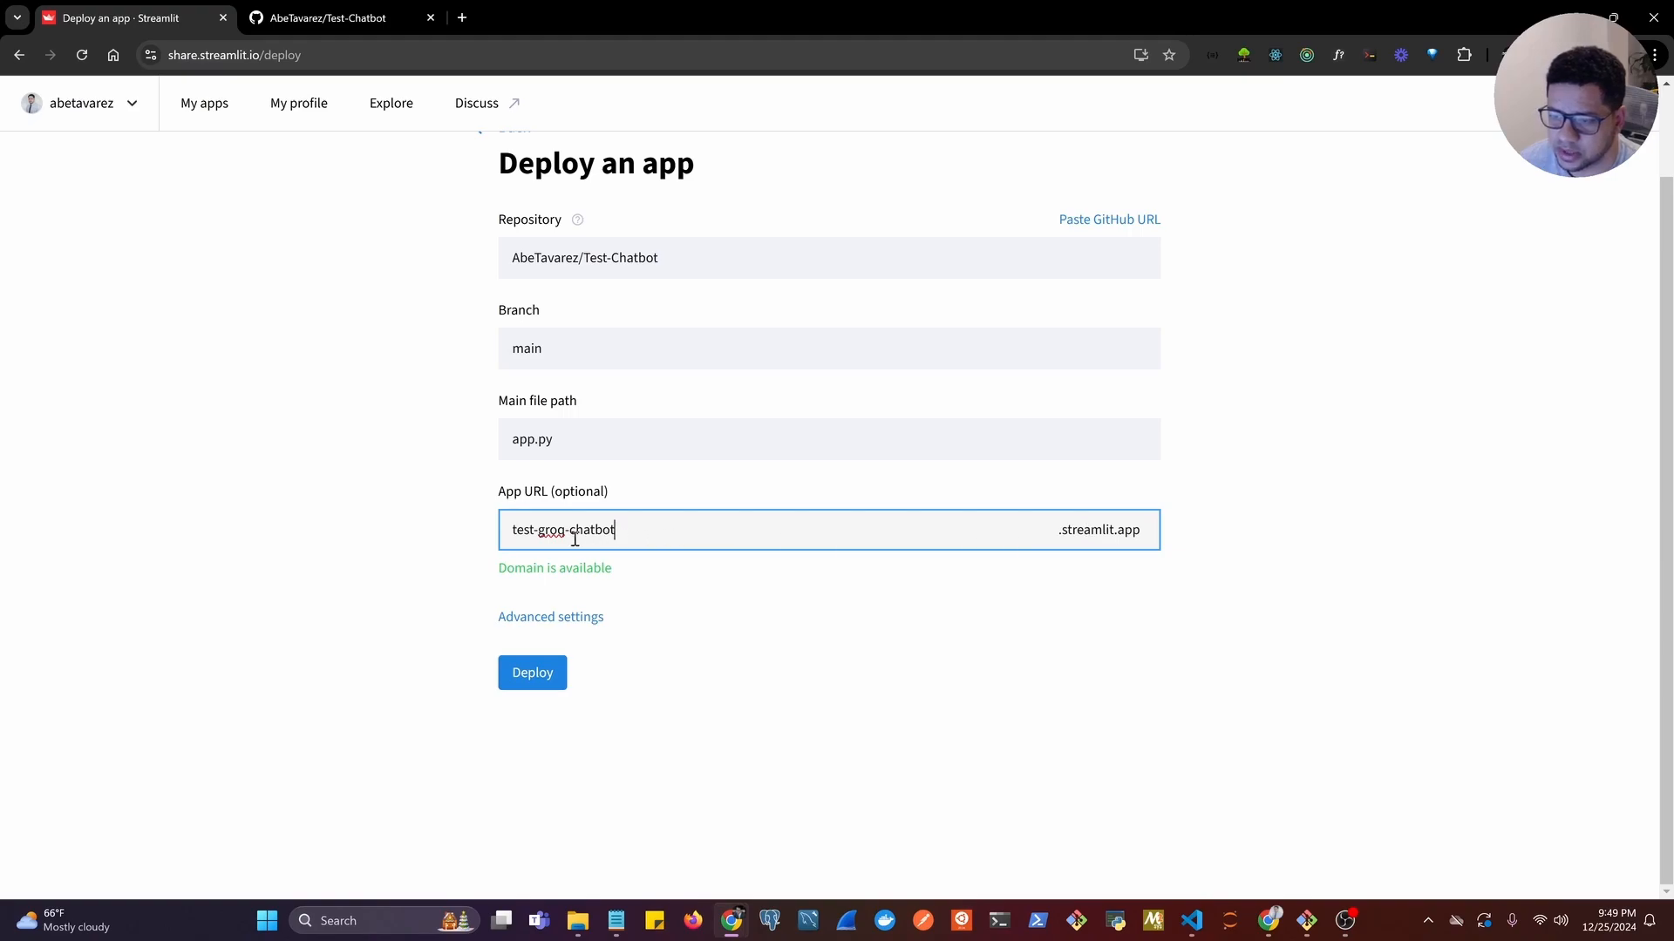
left_click_drag(620, 529, 504, 528)
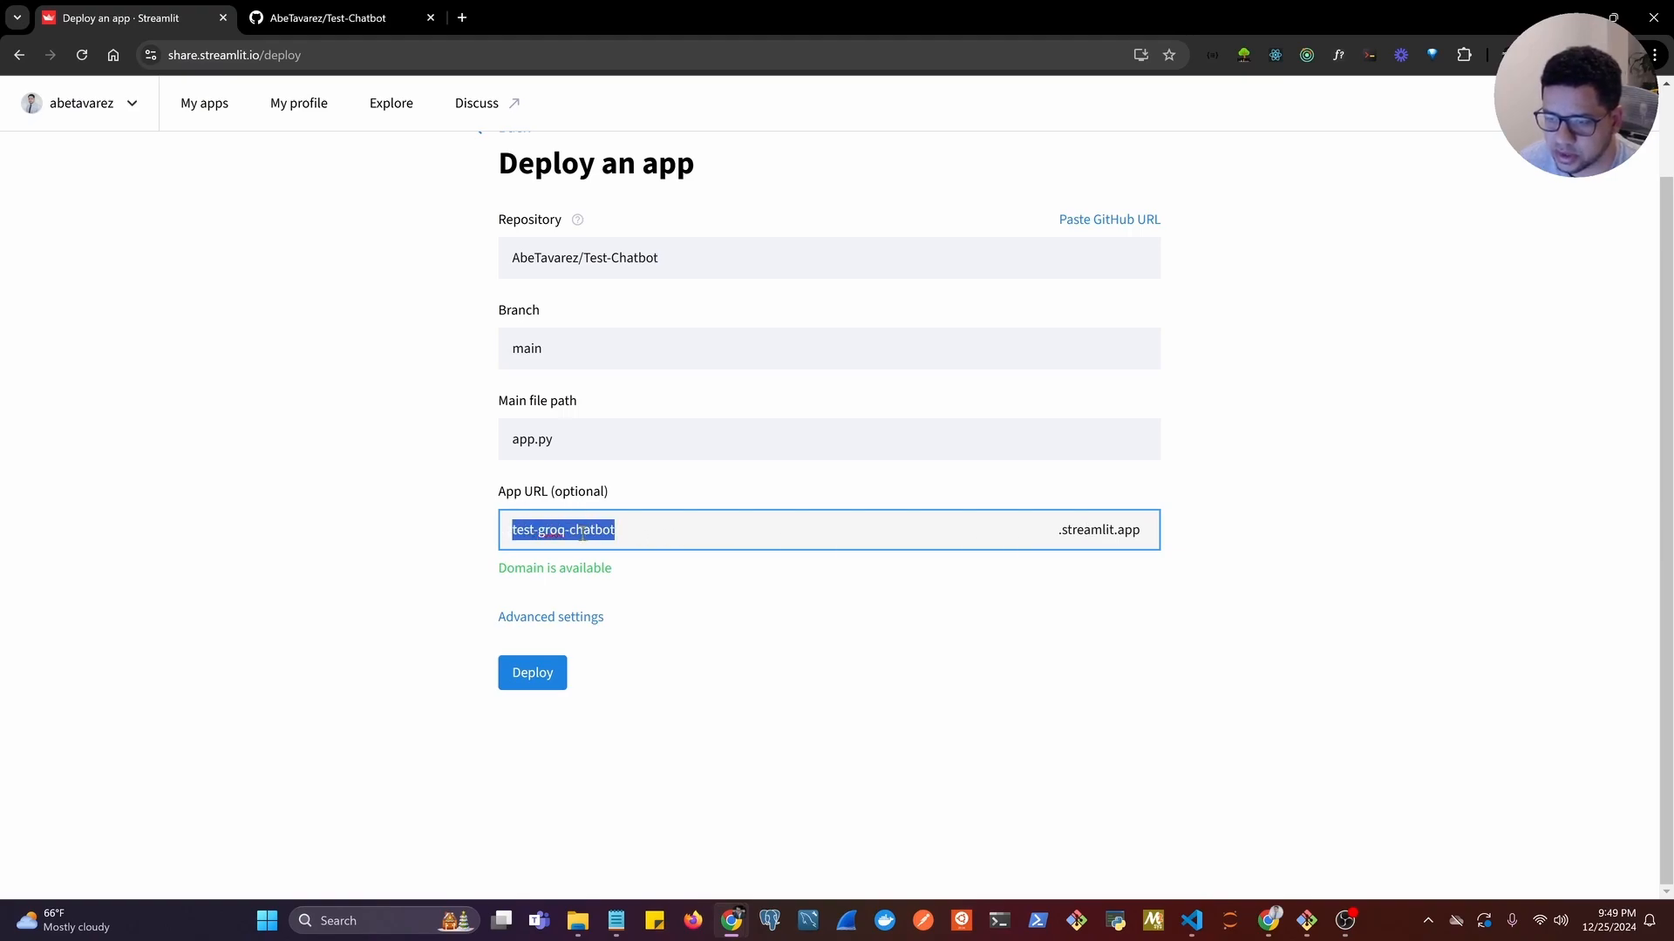
left_click(663, 578)
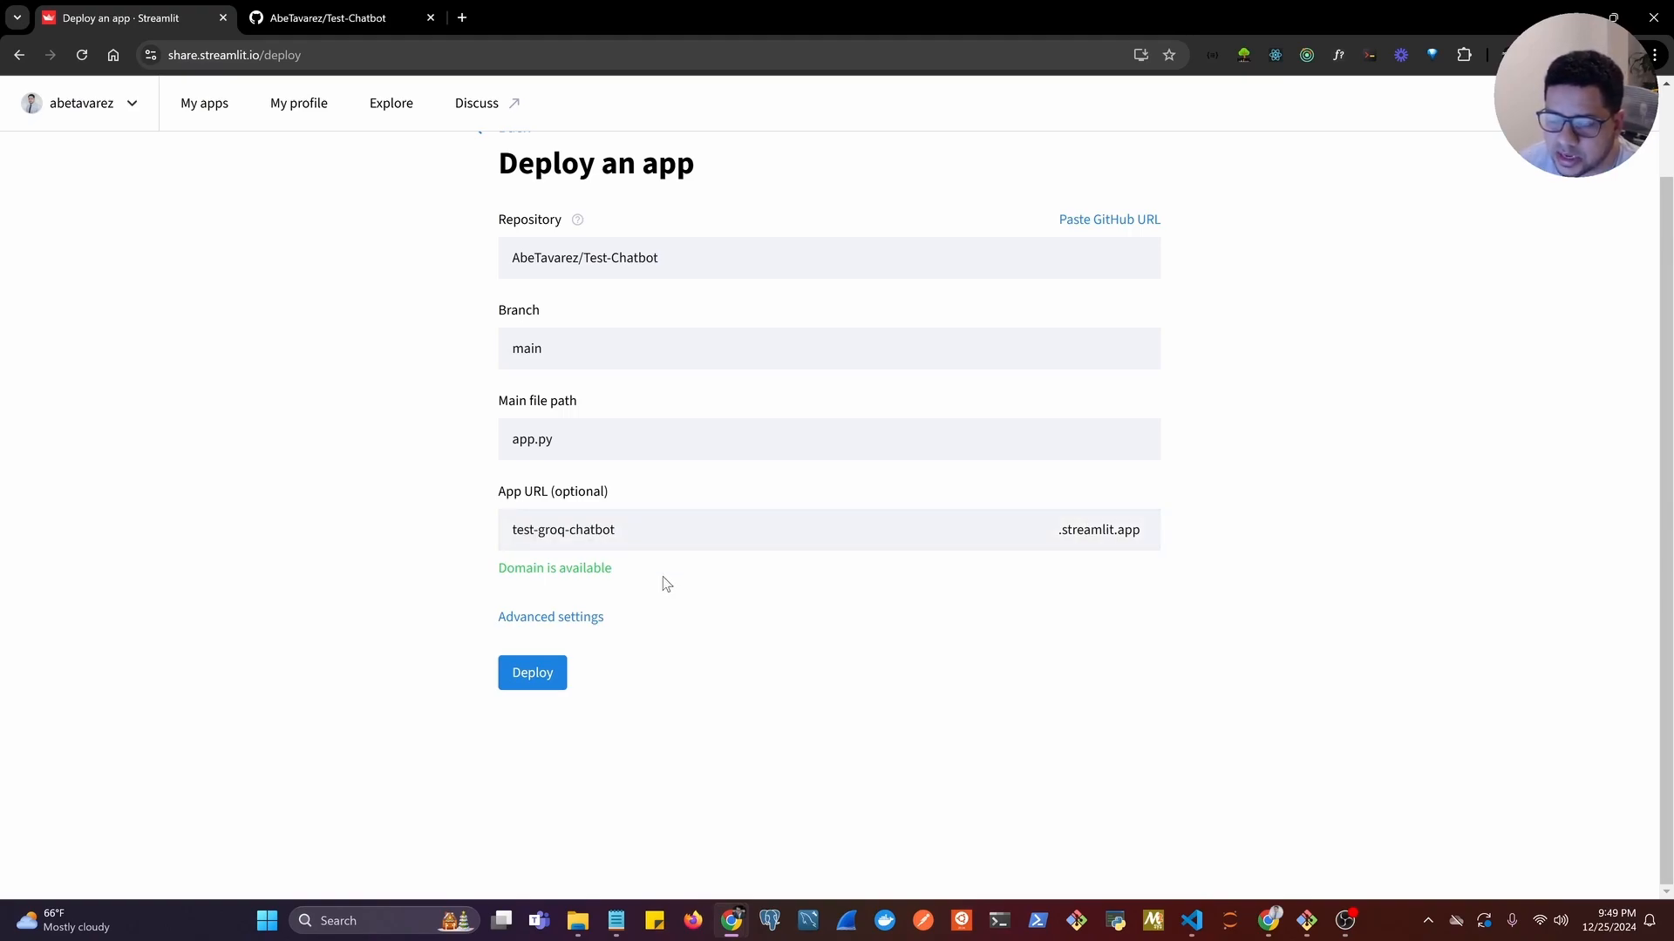
Open the advanced deployment settings beside VS Code, reveal secrets.toml in the project's .streamlit folder, and save the settings.
left_click(596, 620)
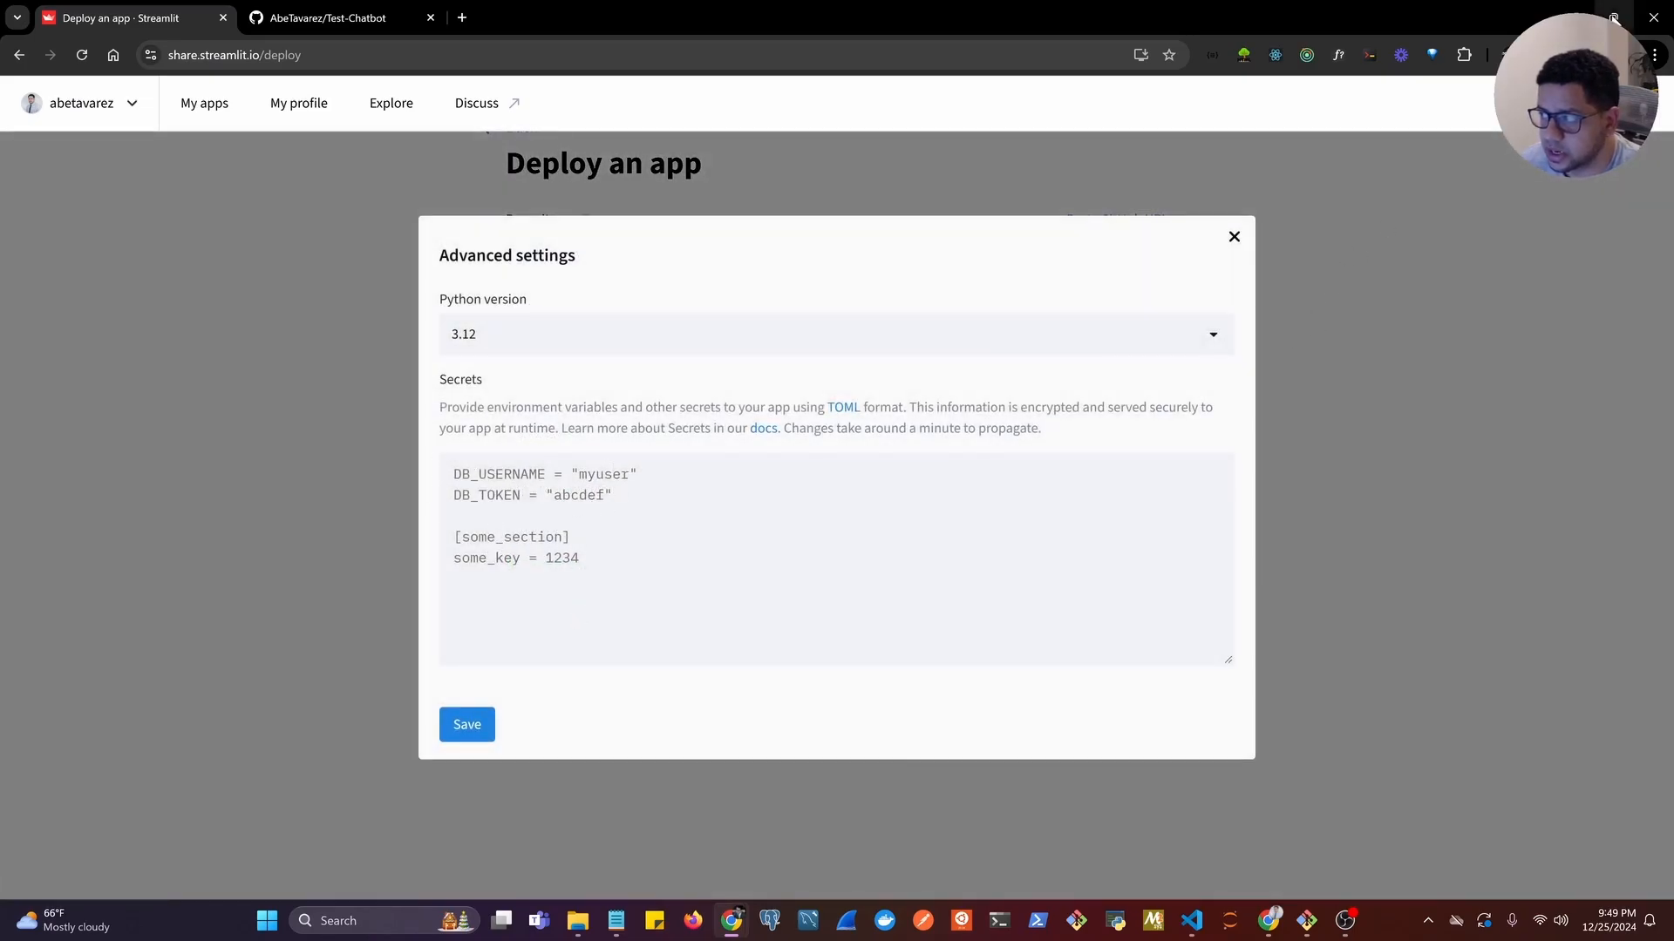
left_click(1614, 17)
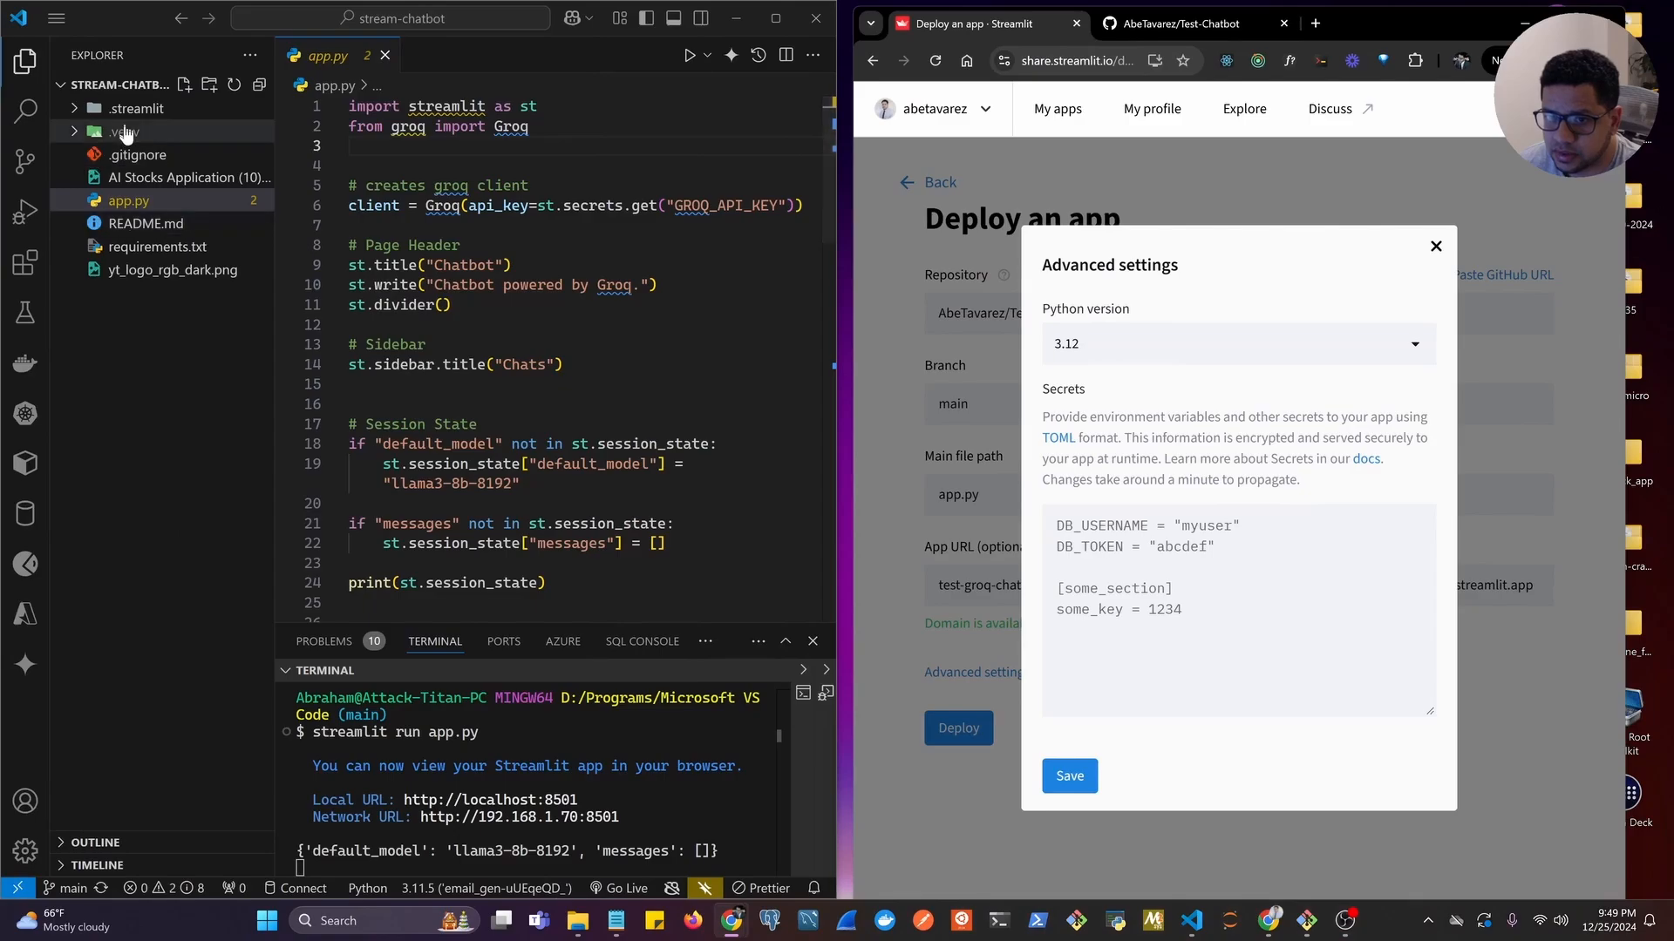
left_click(139, 110)
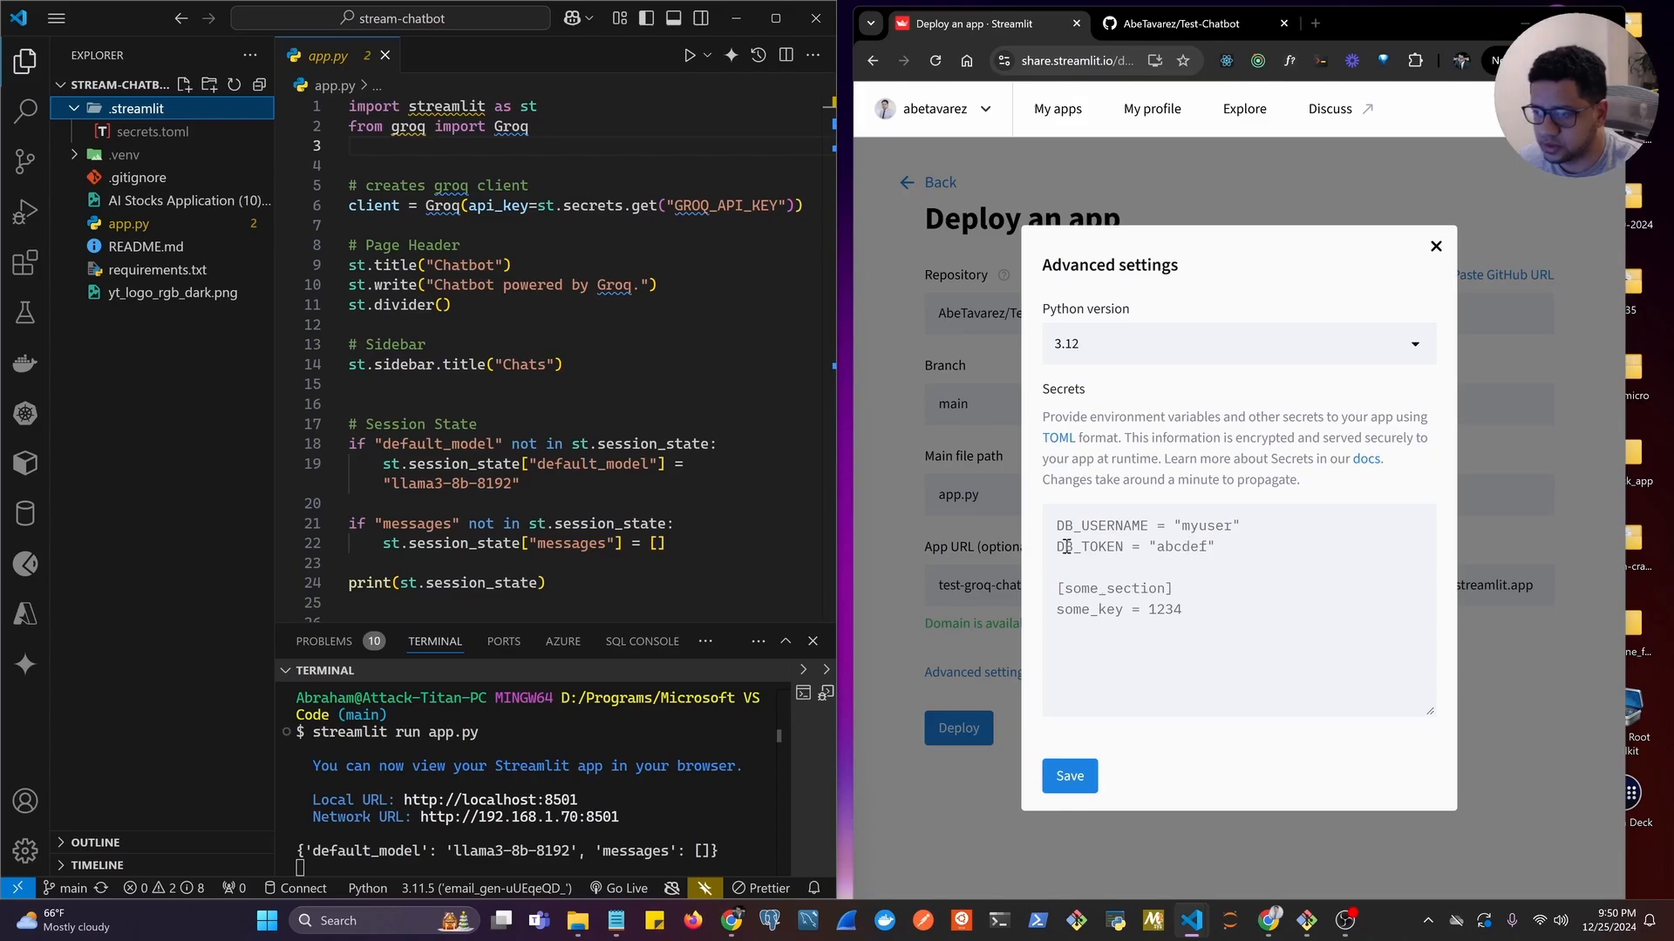
left_click(1072, 781)
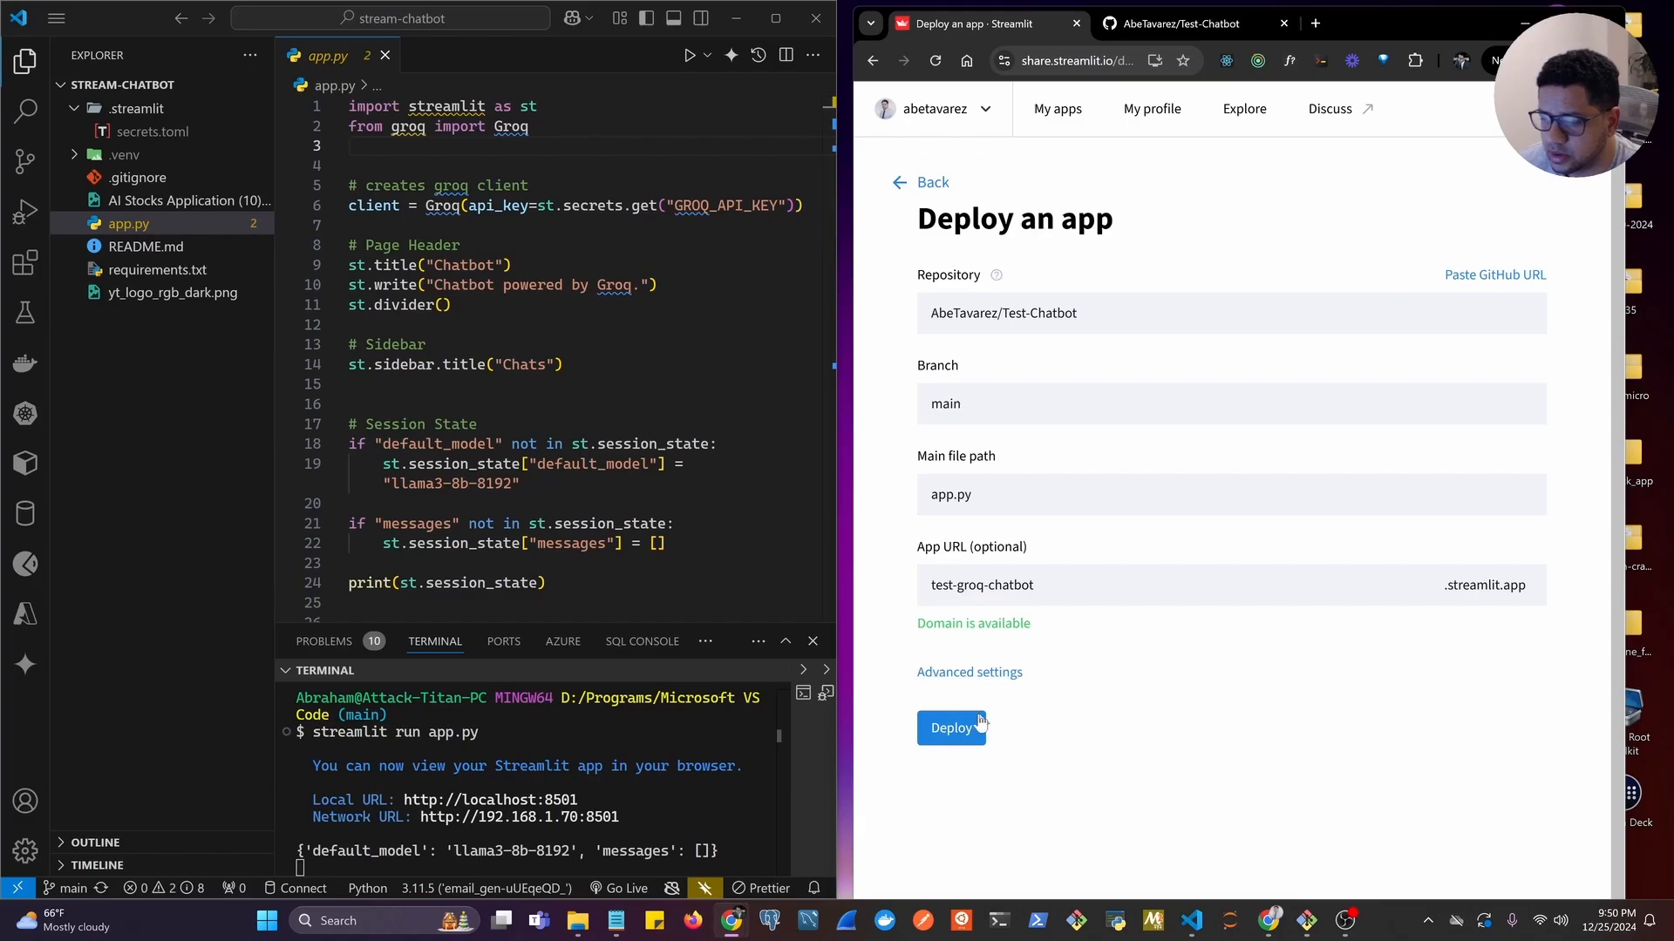
Deploy the app and select its web address in the maximized browser window.
left_click(955, 730)
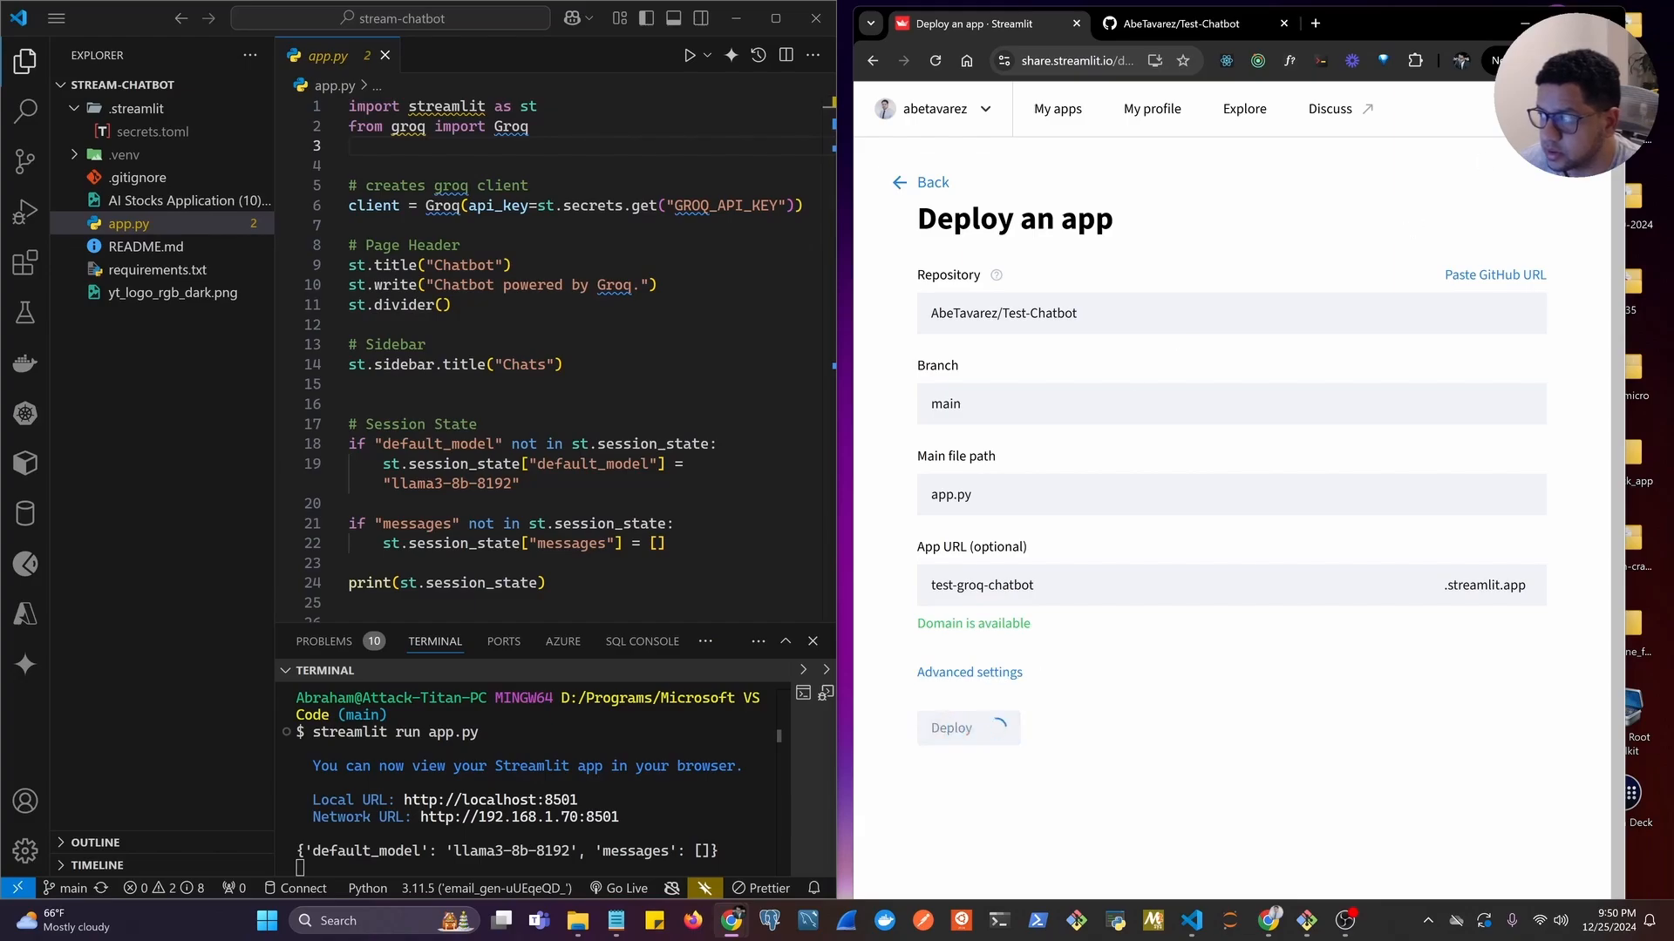
left_click(1565, 24)
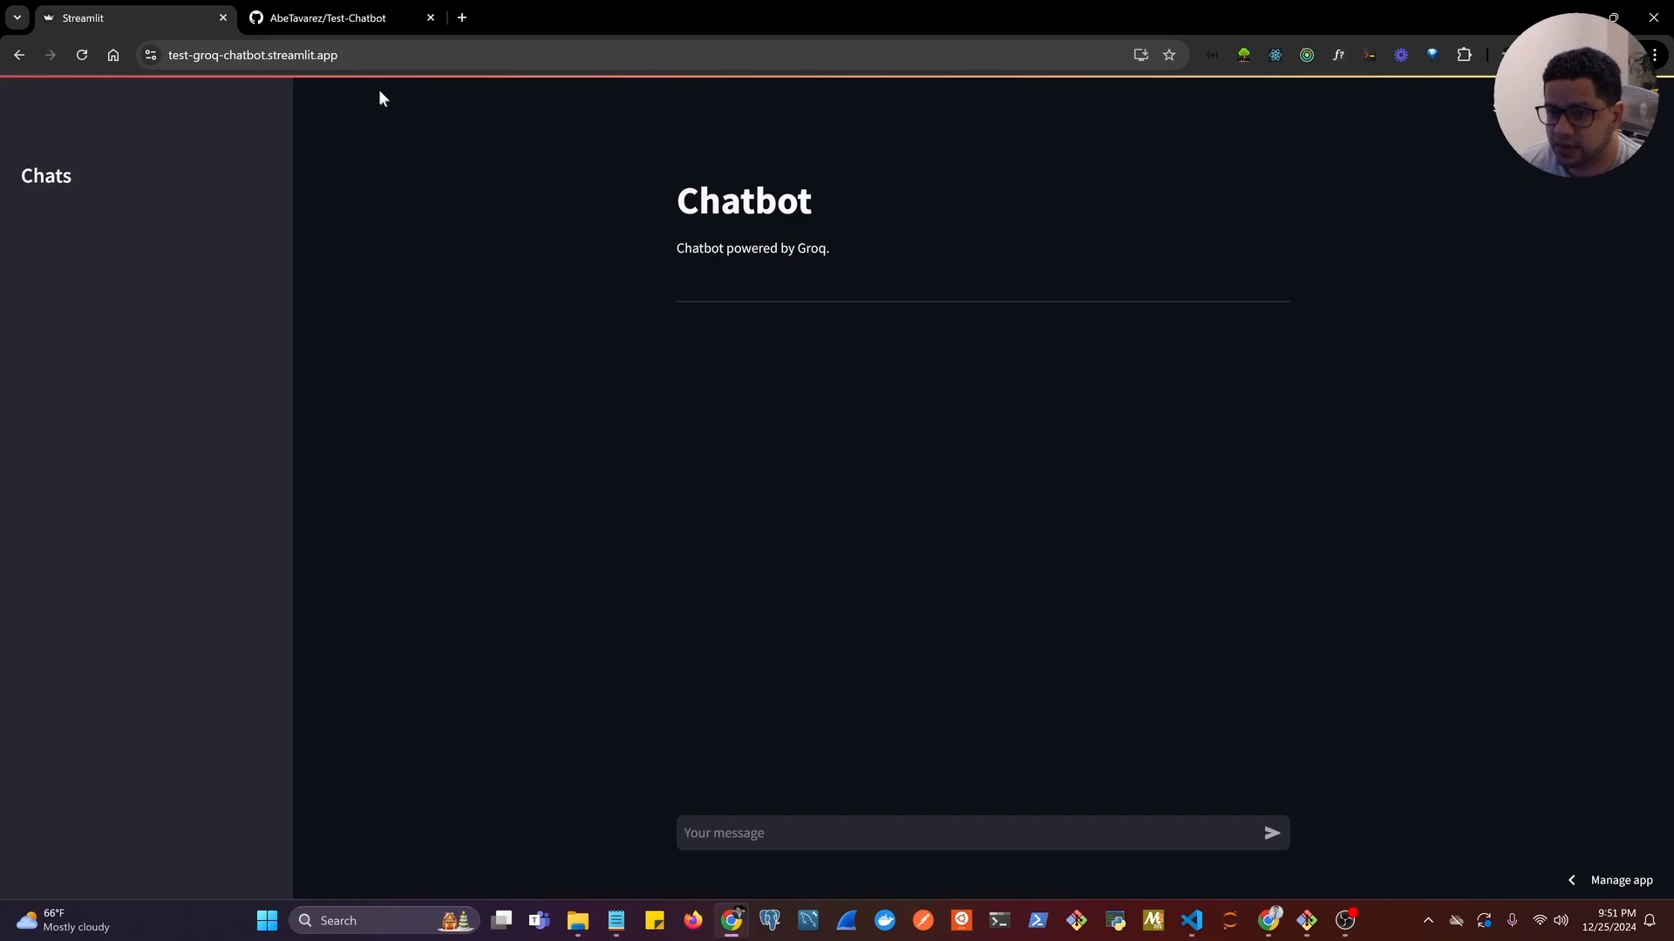
left_click(362, 55)
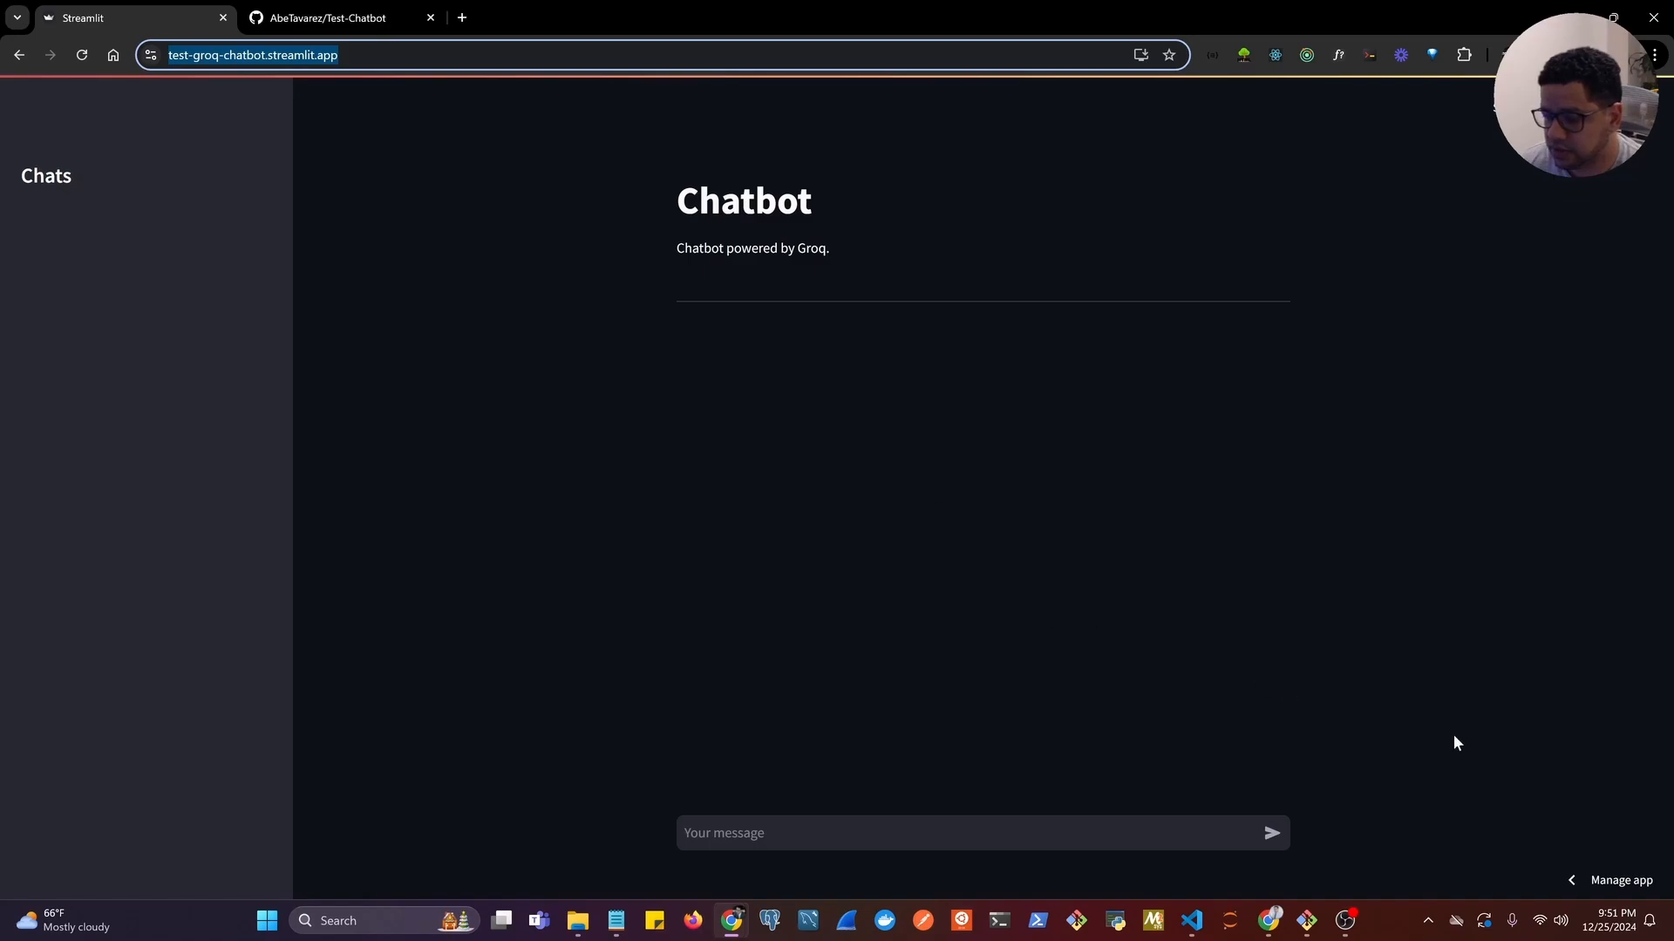
Look through the deployed app's Invite, Social and Embed sharing options, and dismiss them.
left_click(1521, 100)
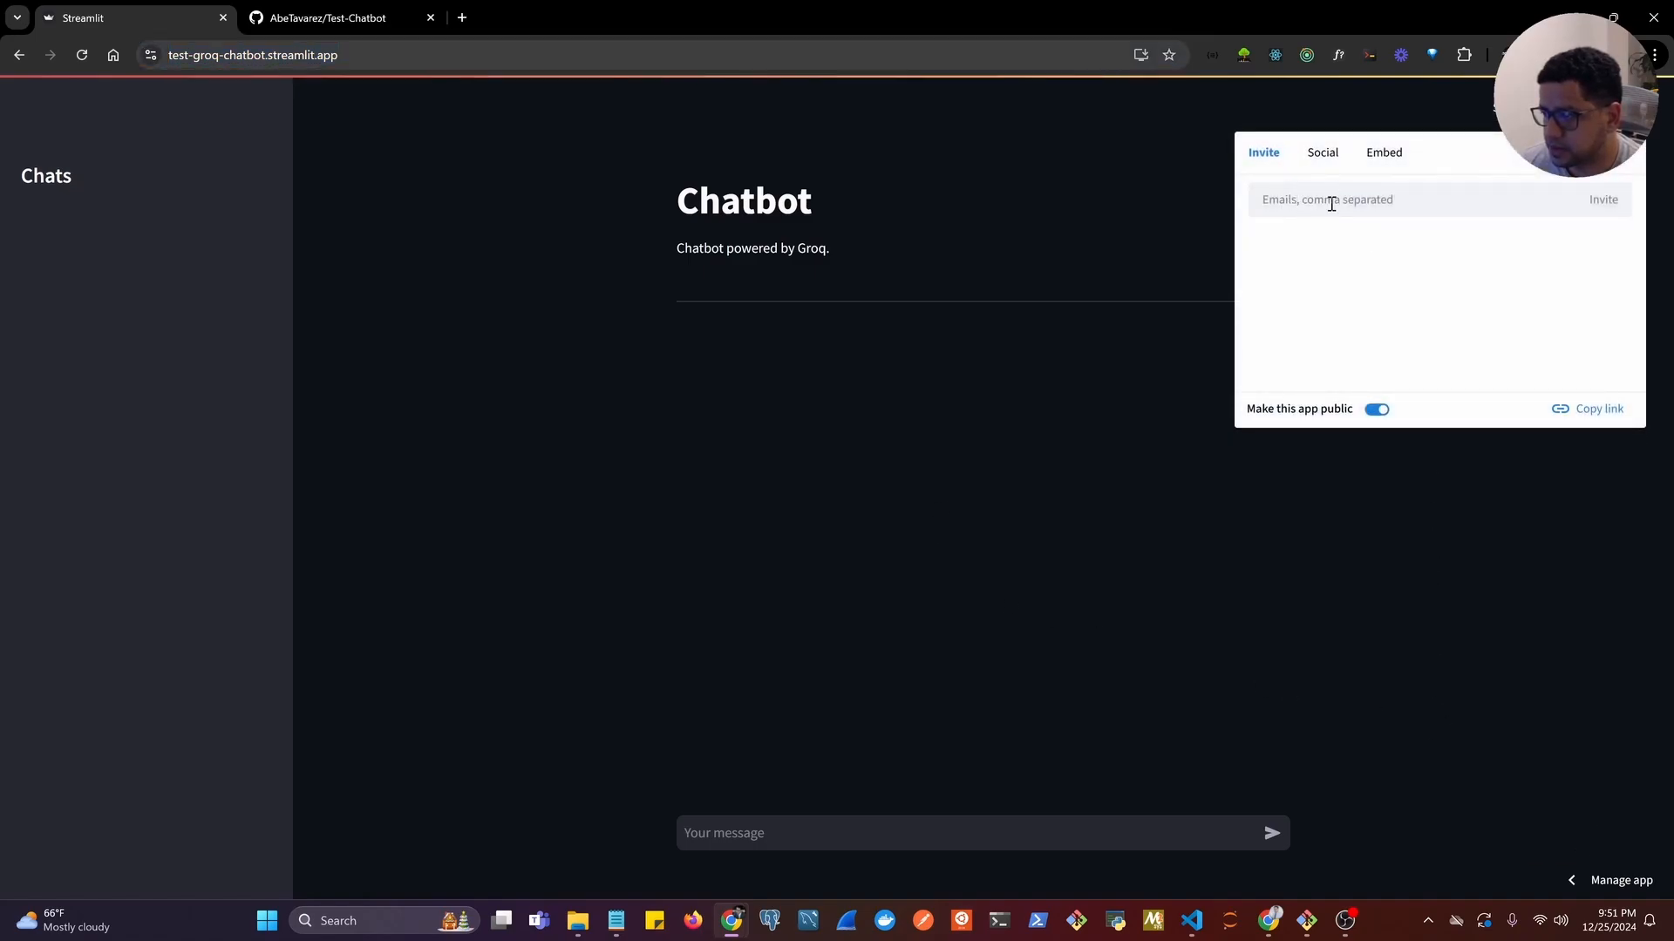
left_click(1330, 160)
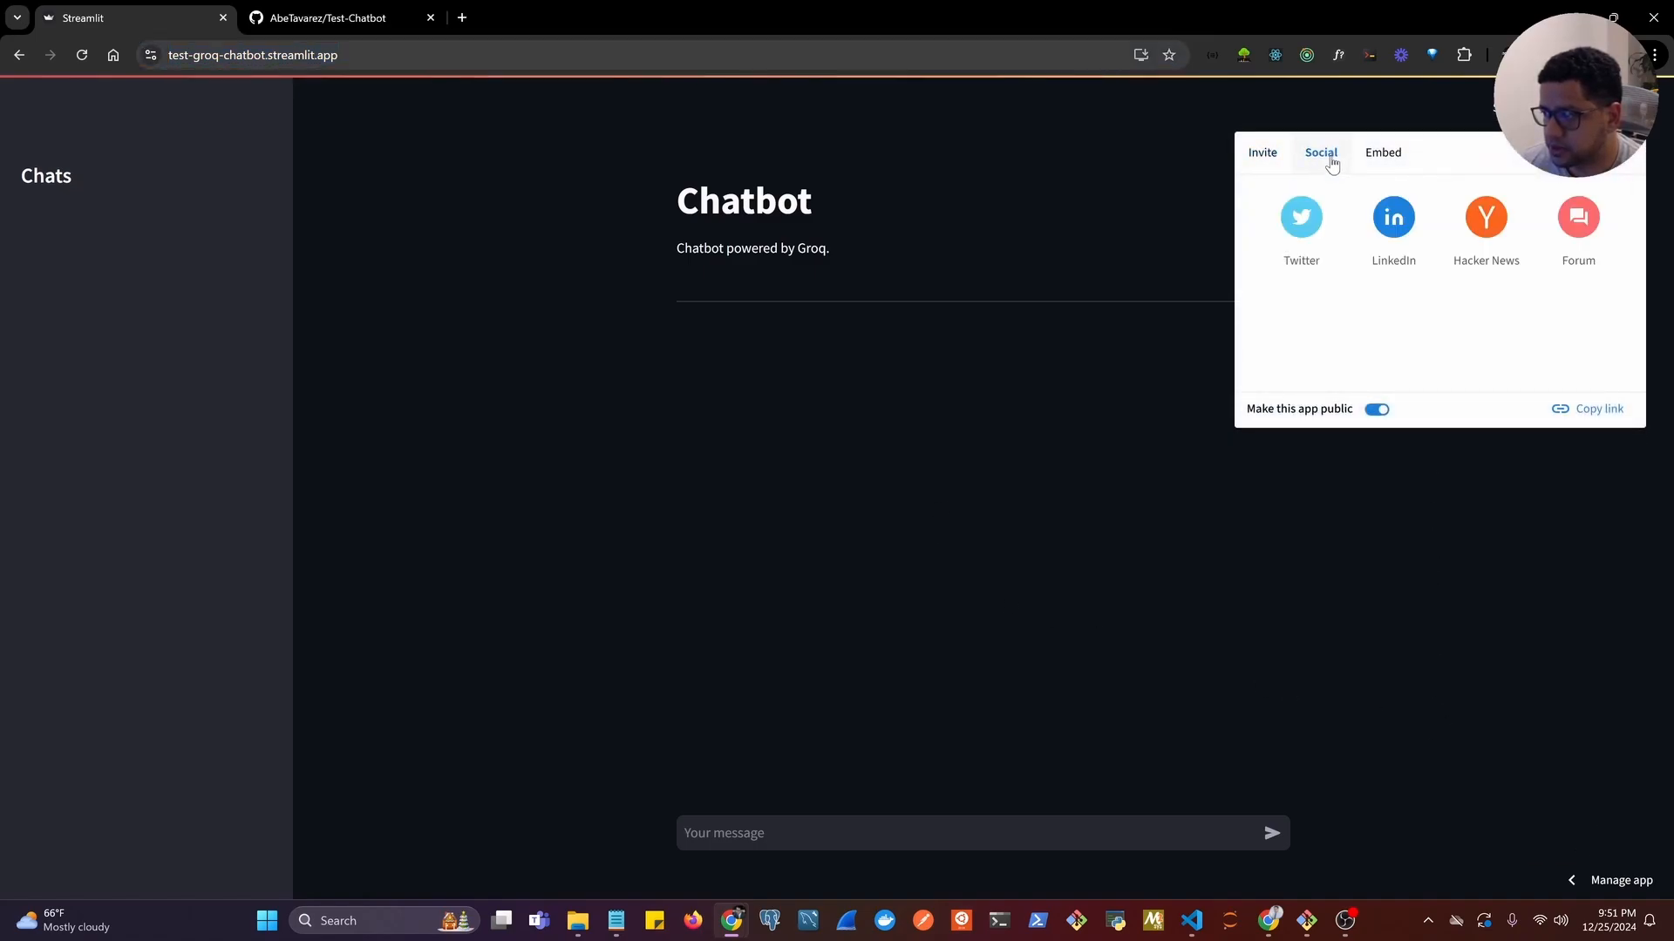
left_click(1381, 160)
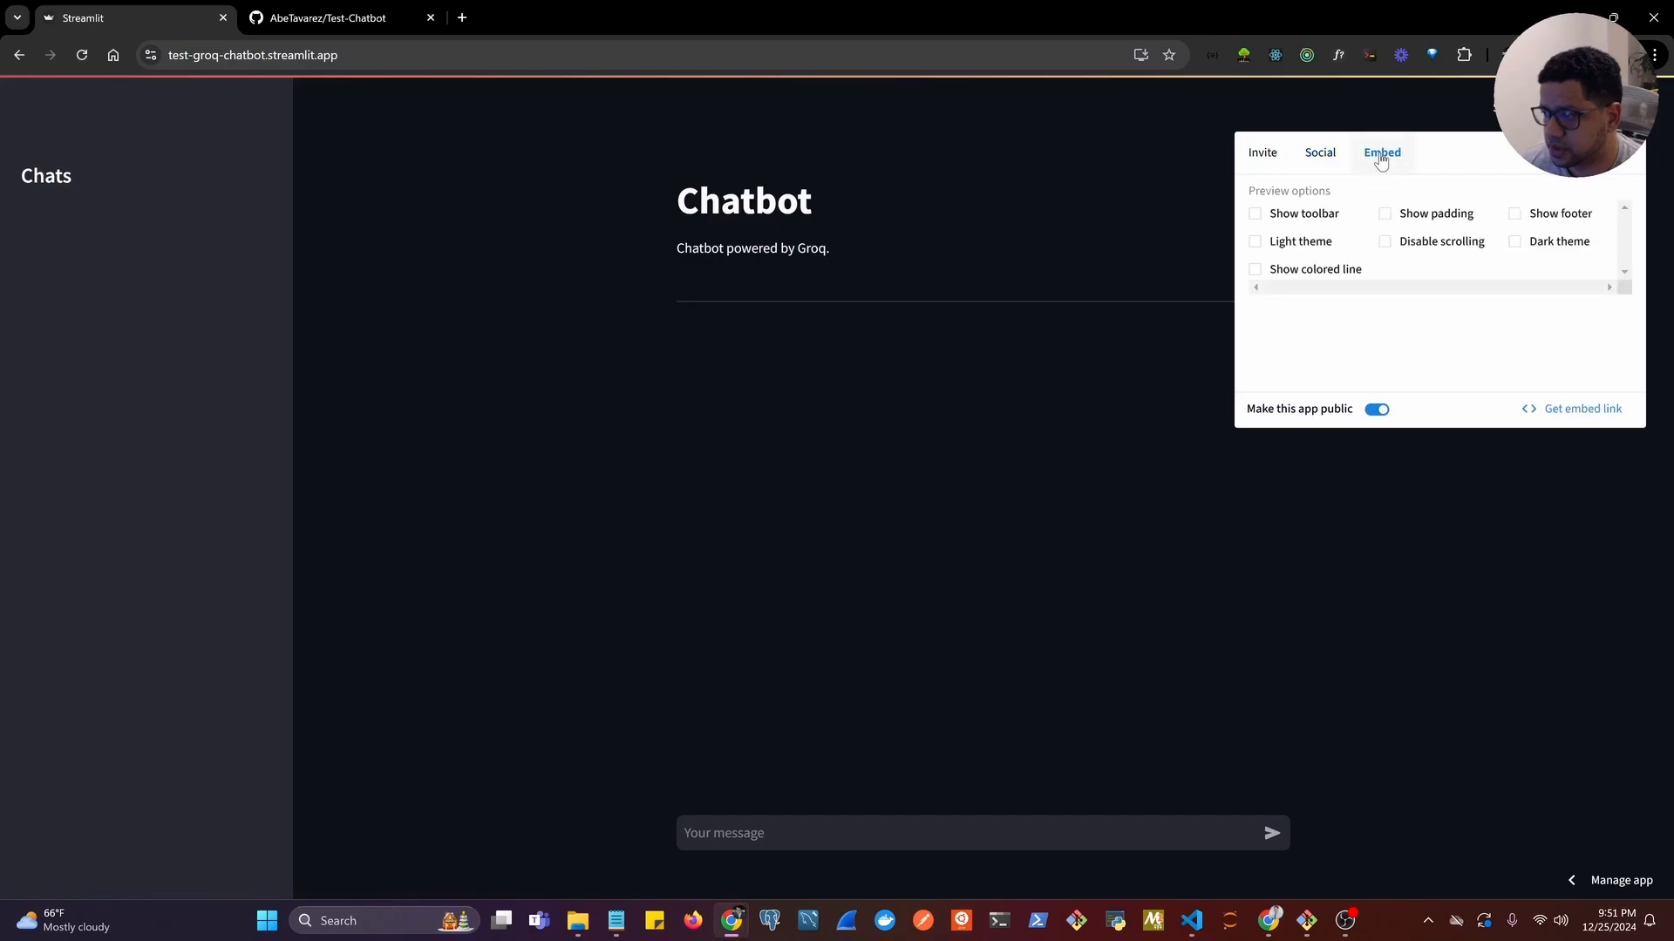
left_click(1262, 164)
left_click(1122, 202)
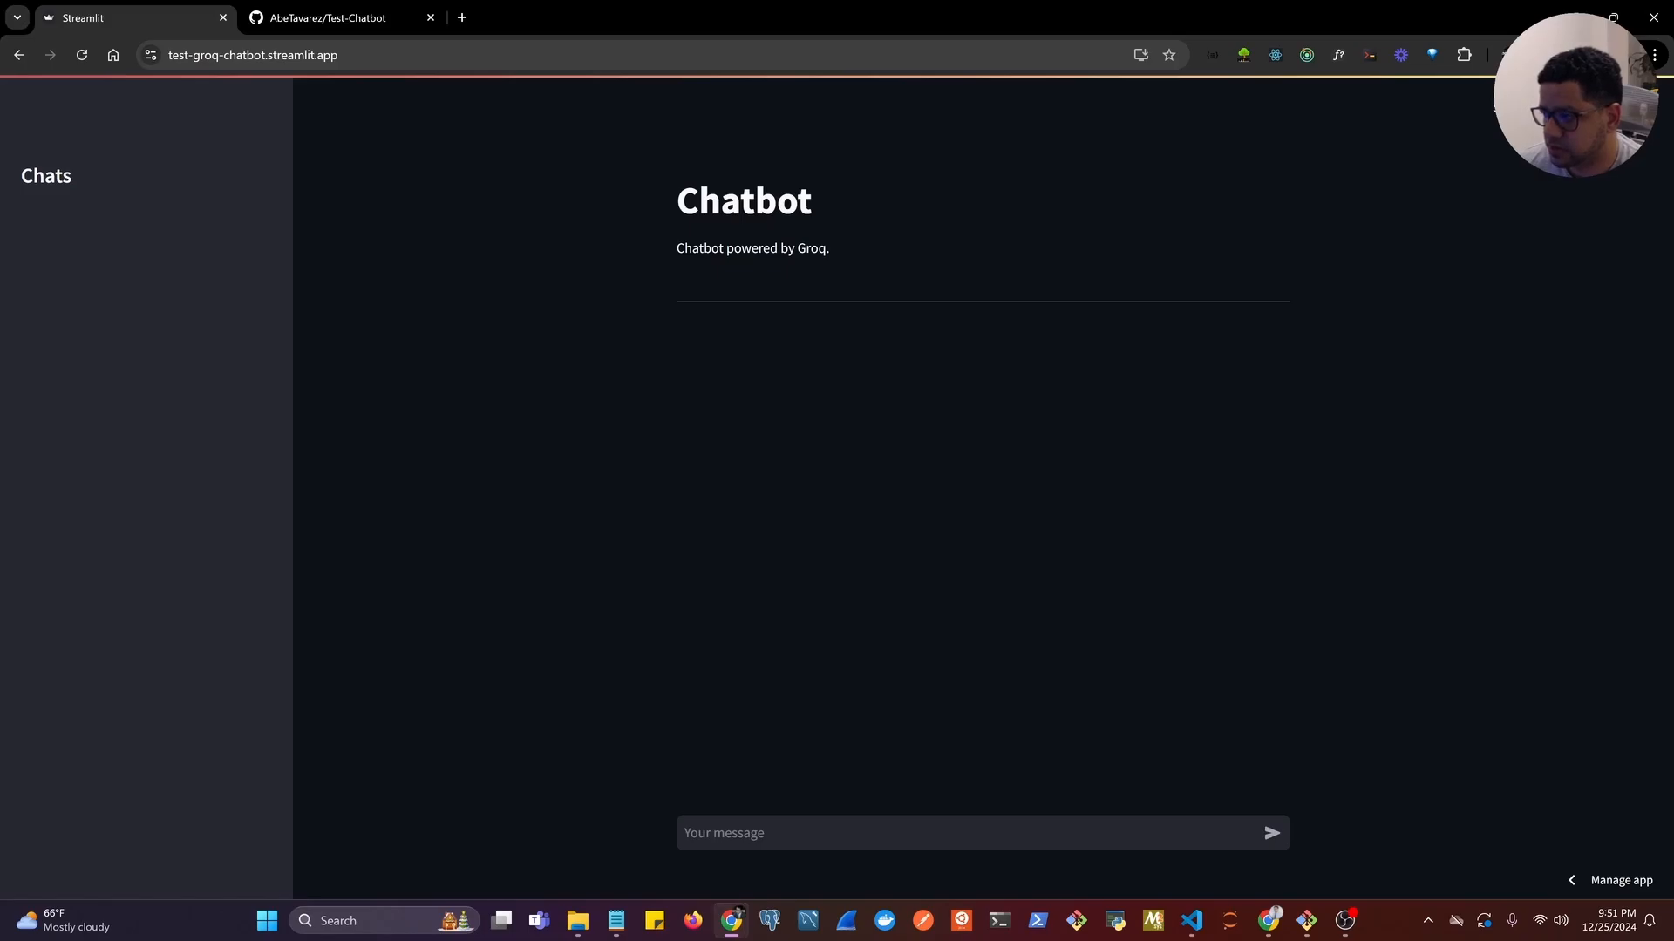
View the deployed app's logs, management options and general settings, and close the management view.
left_click(1615, 882)
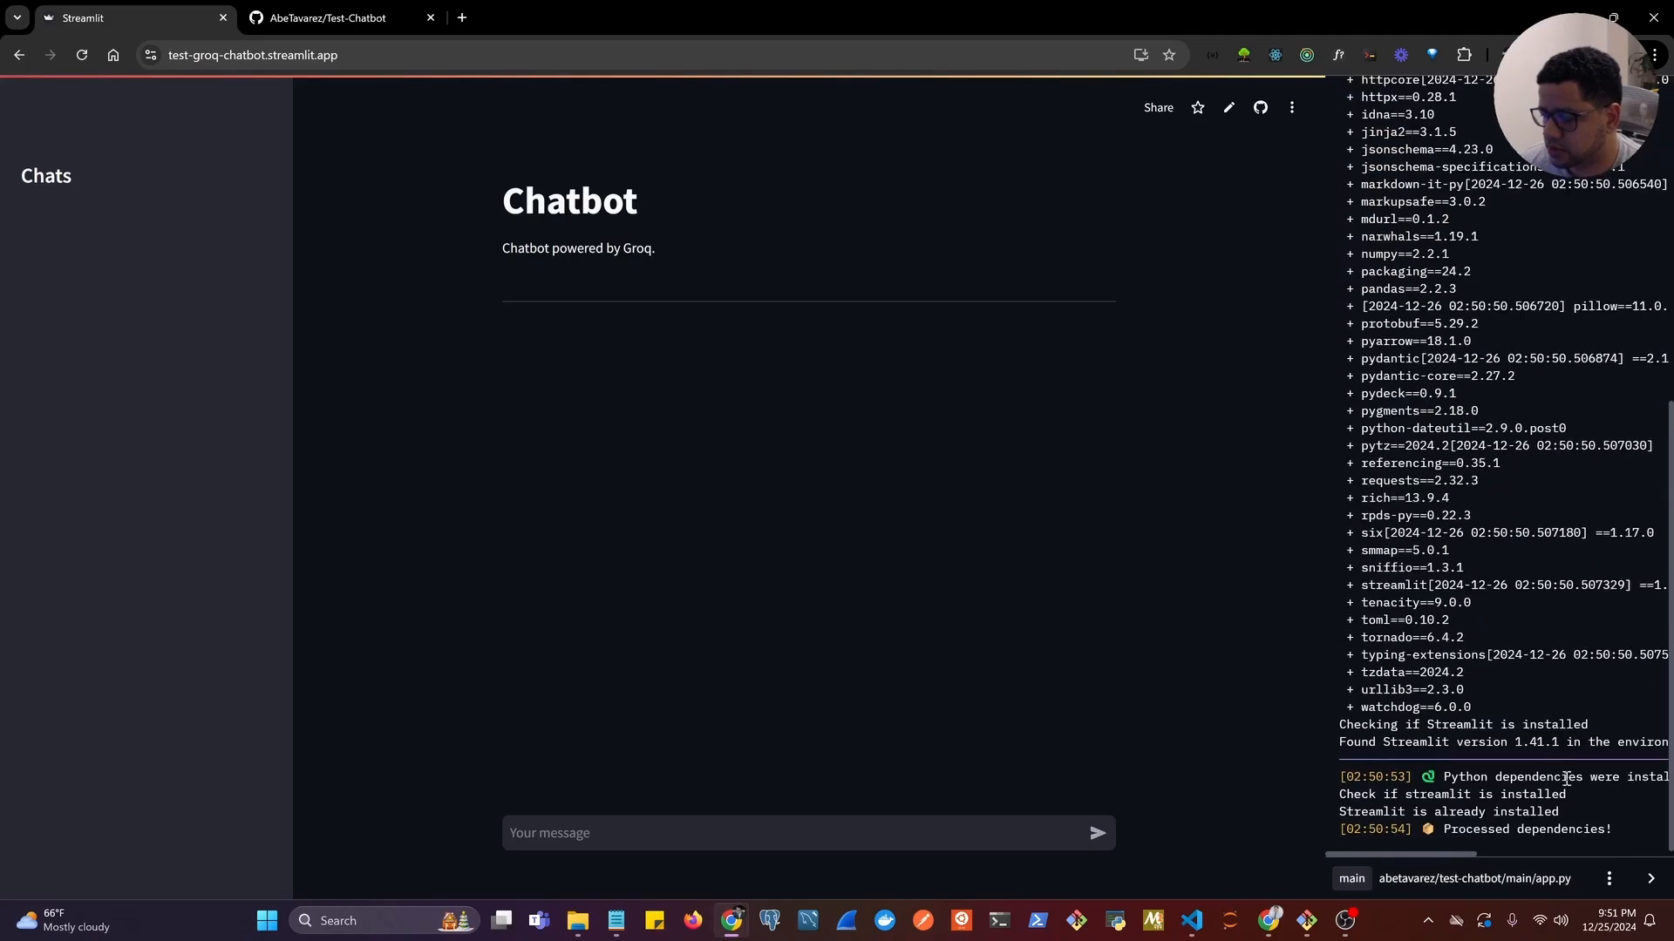
left_click(1606, 879)
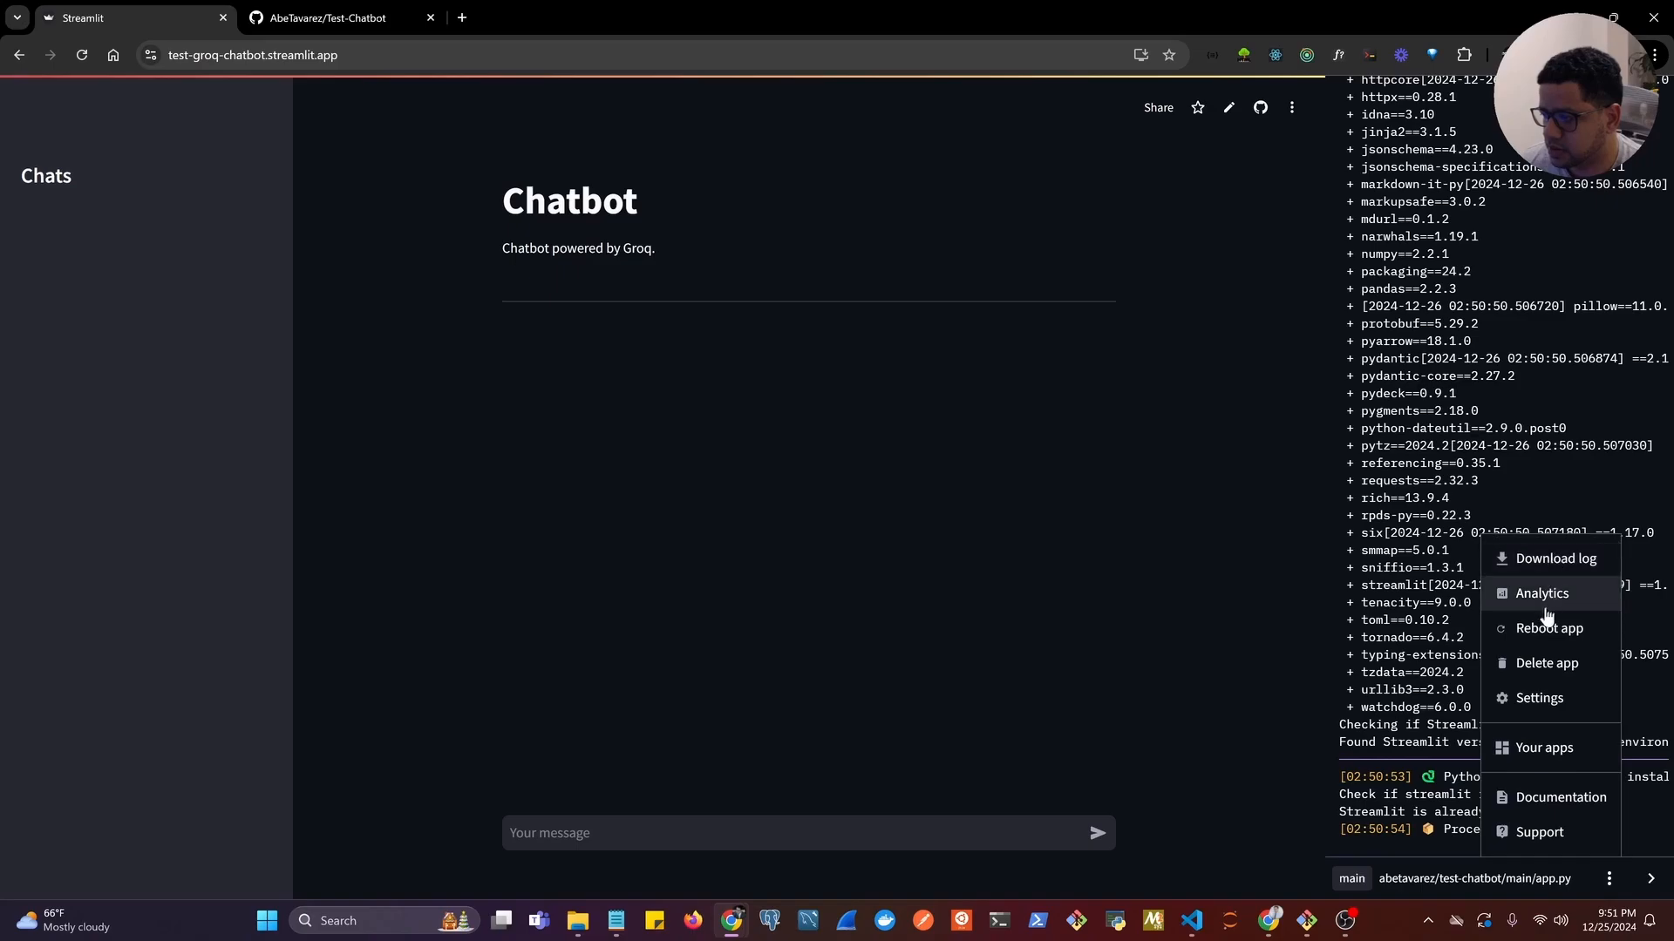
left_click(1536, 713)
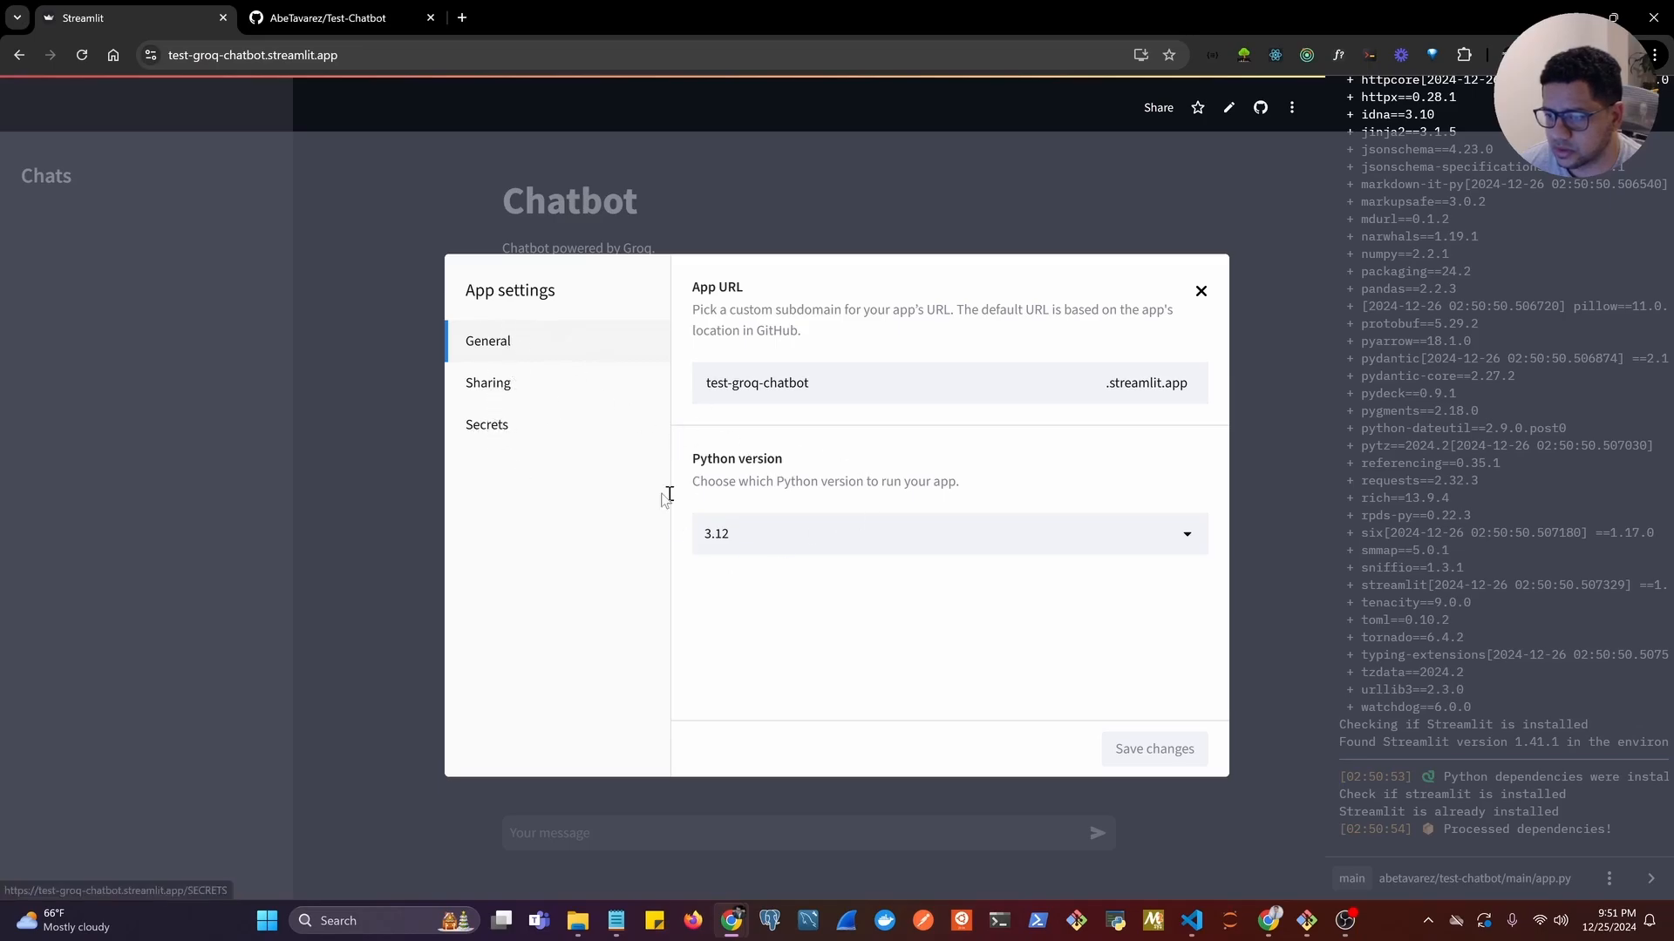
left_click(1202, 291)
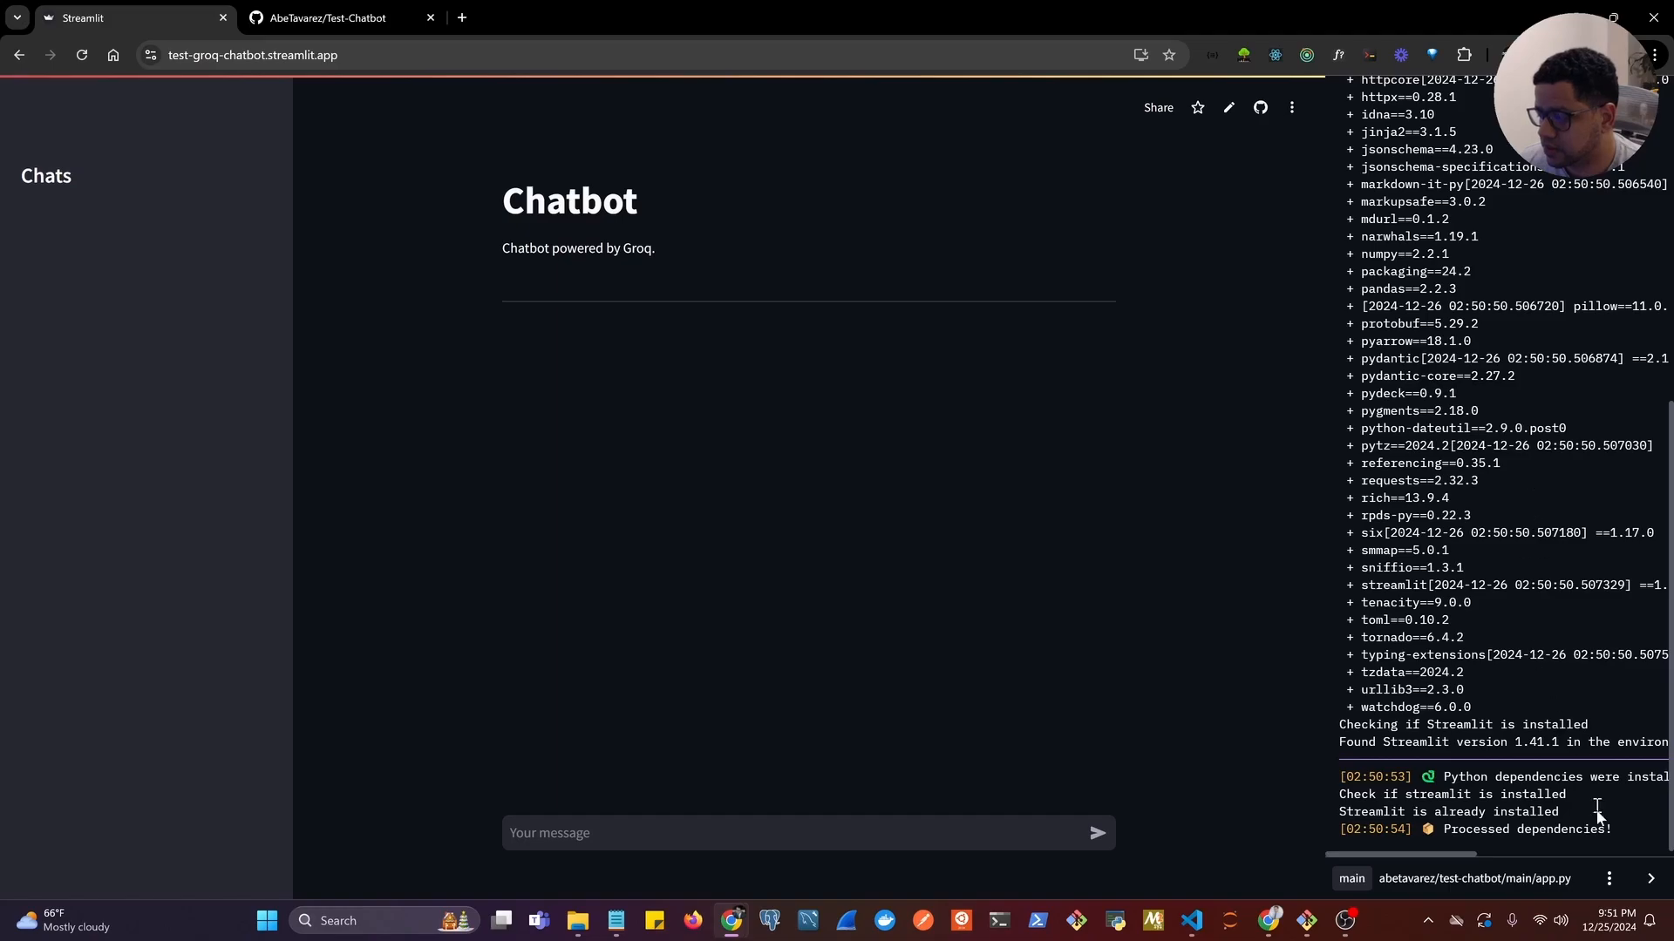
left_click(1651, 878)
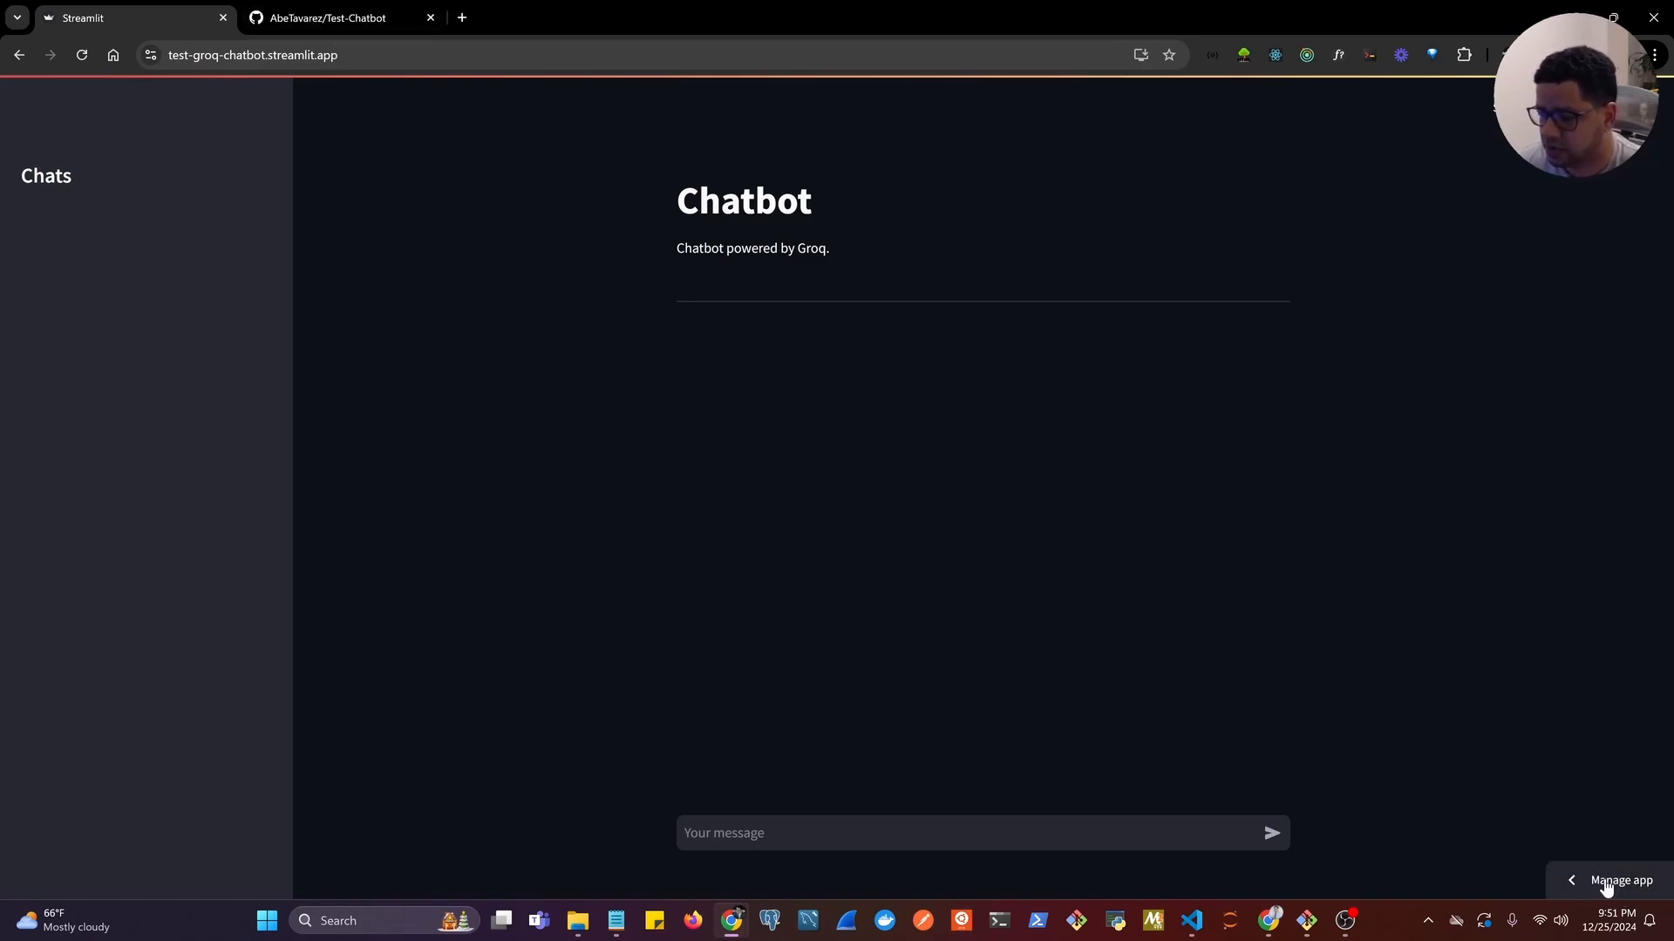
Test the deployed chatbot by sending the messages "hello" and "juest chat".
left_click(771, 833)
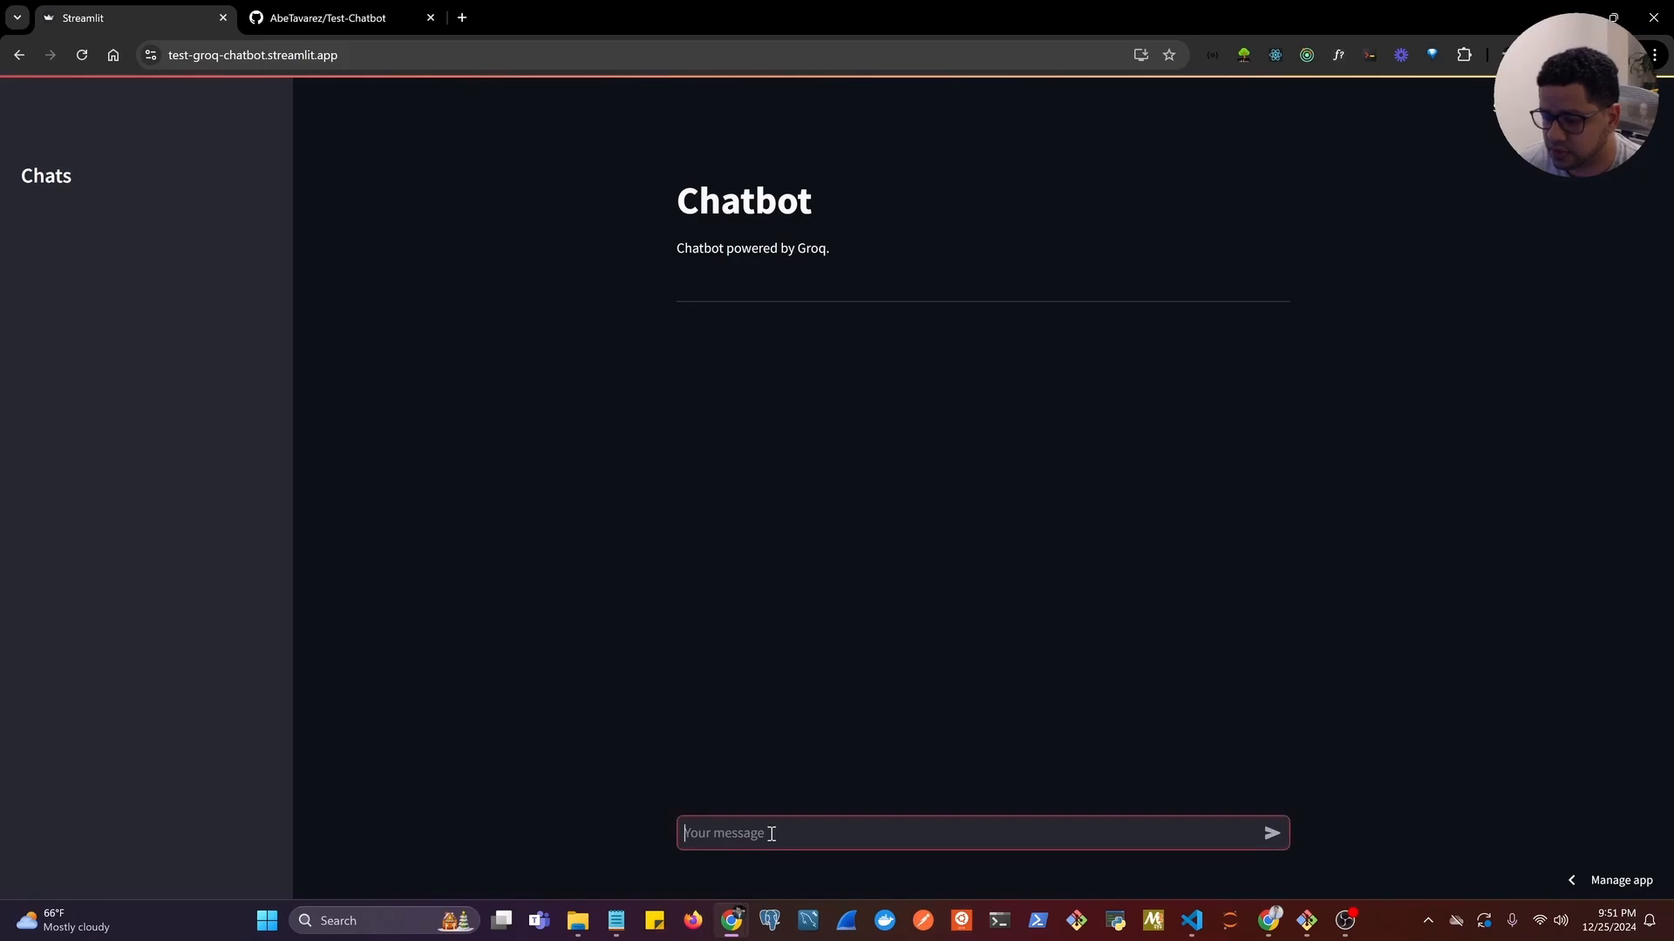
type("hello")
key("Return")
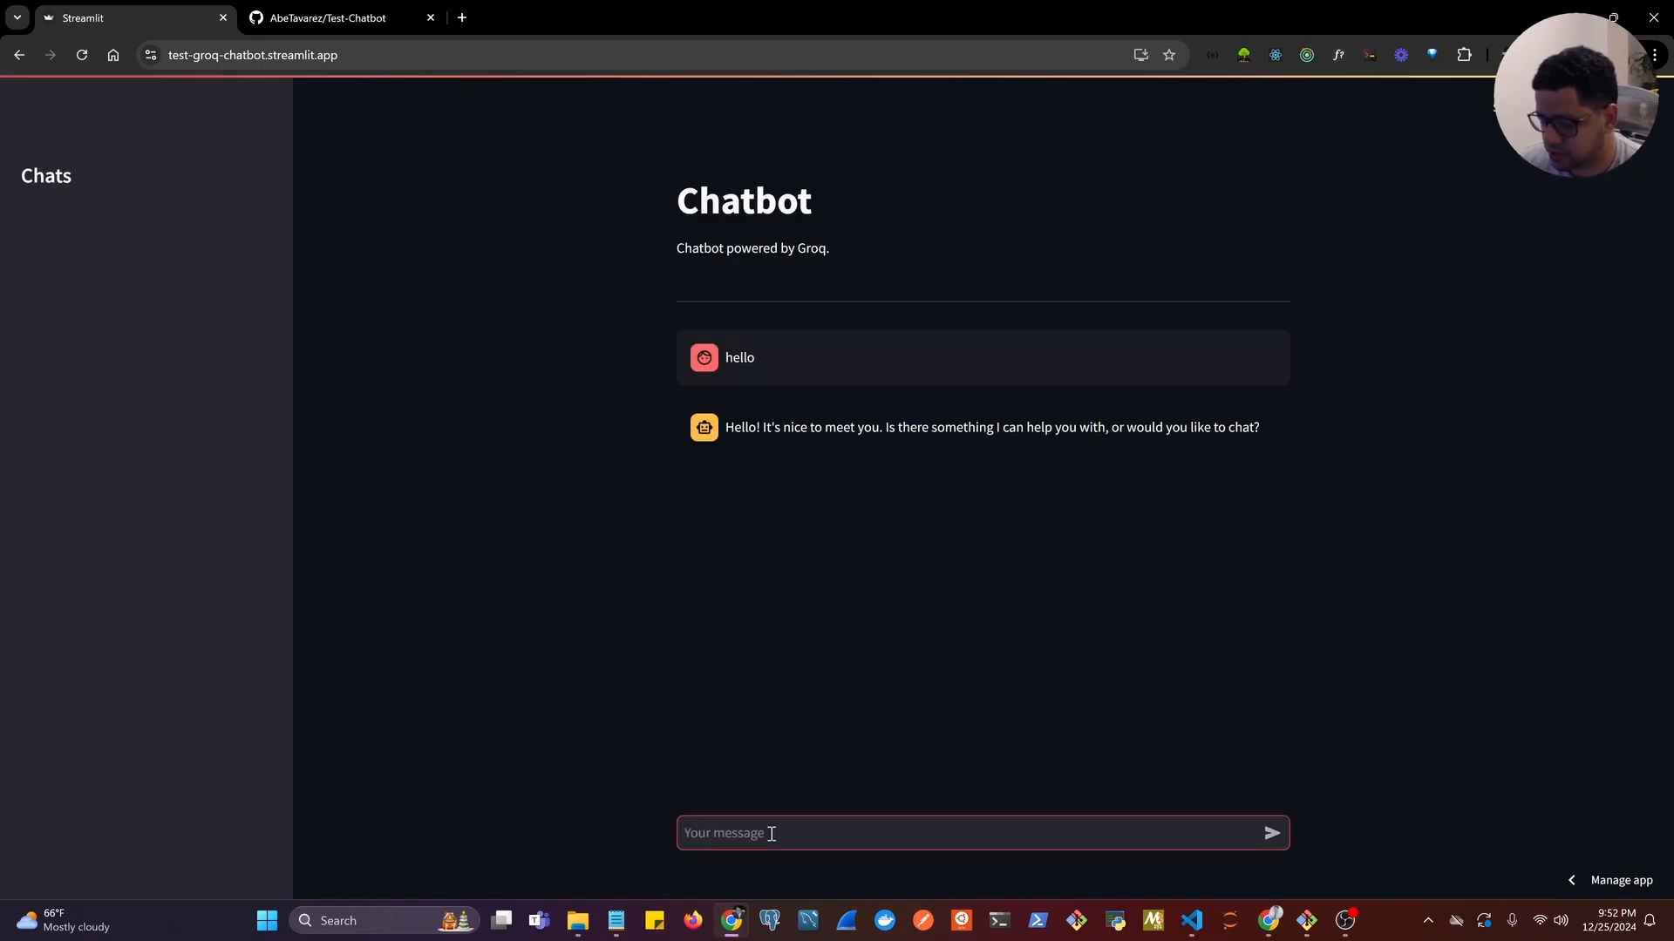
type("jues")
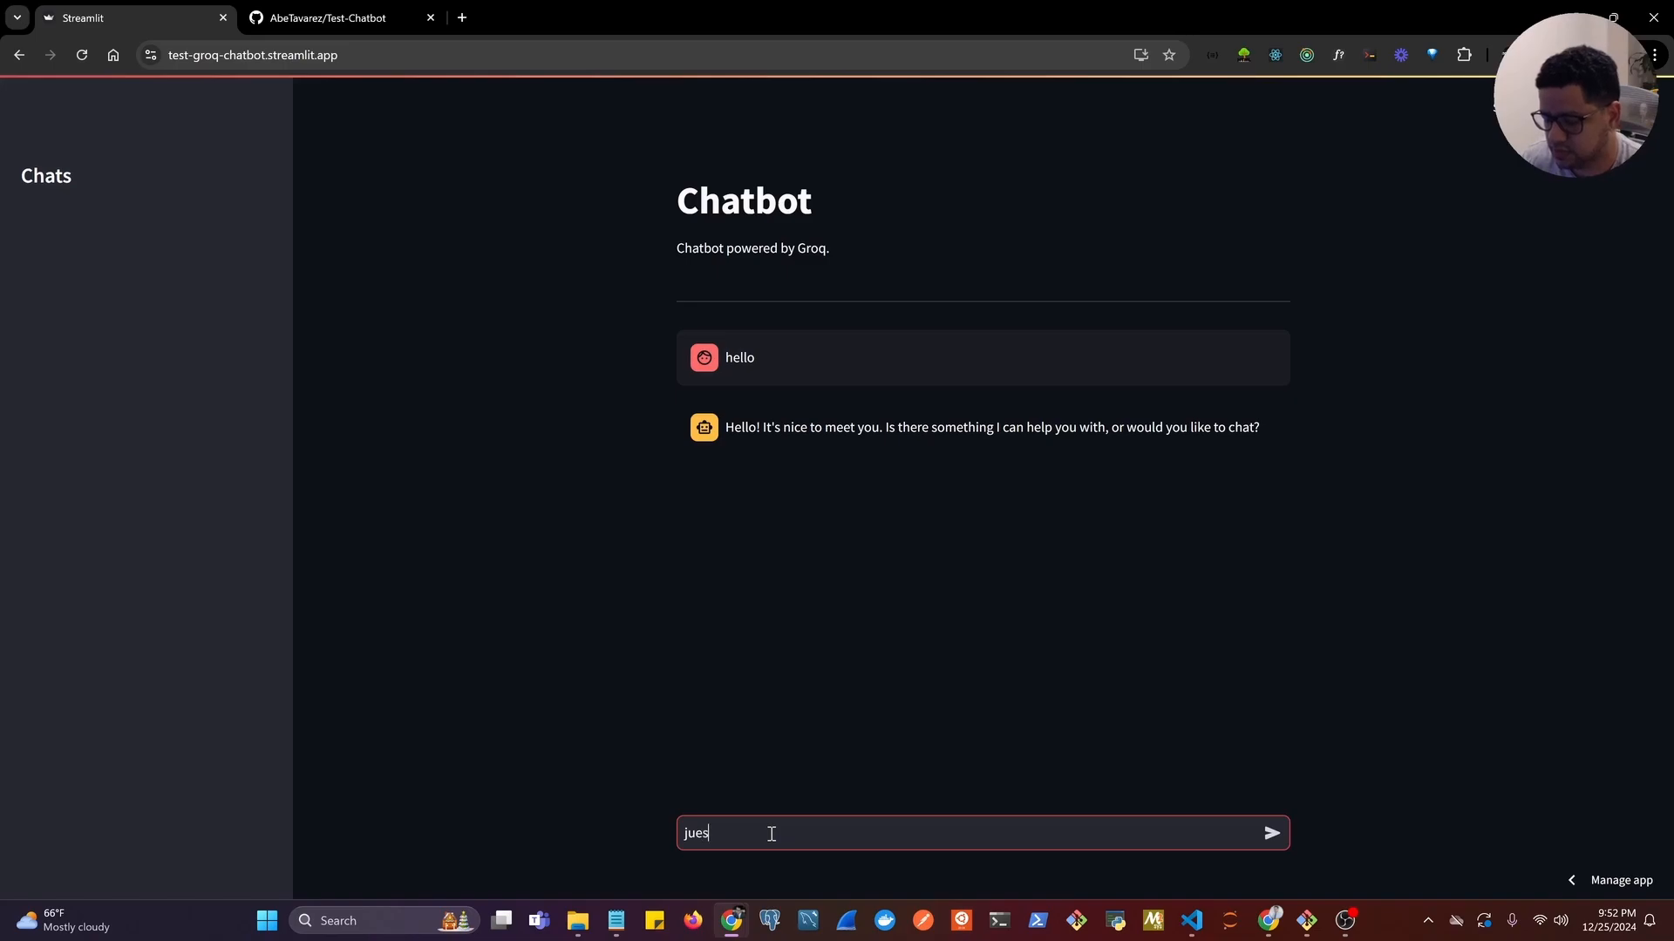
type("t chat")
key("Return")
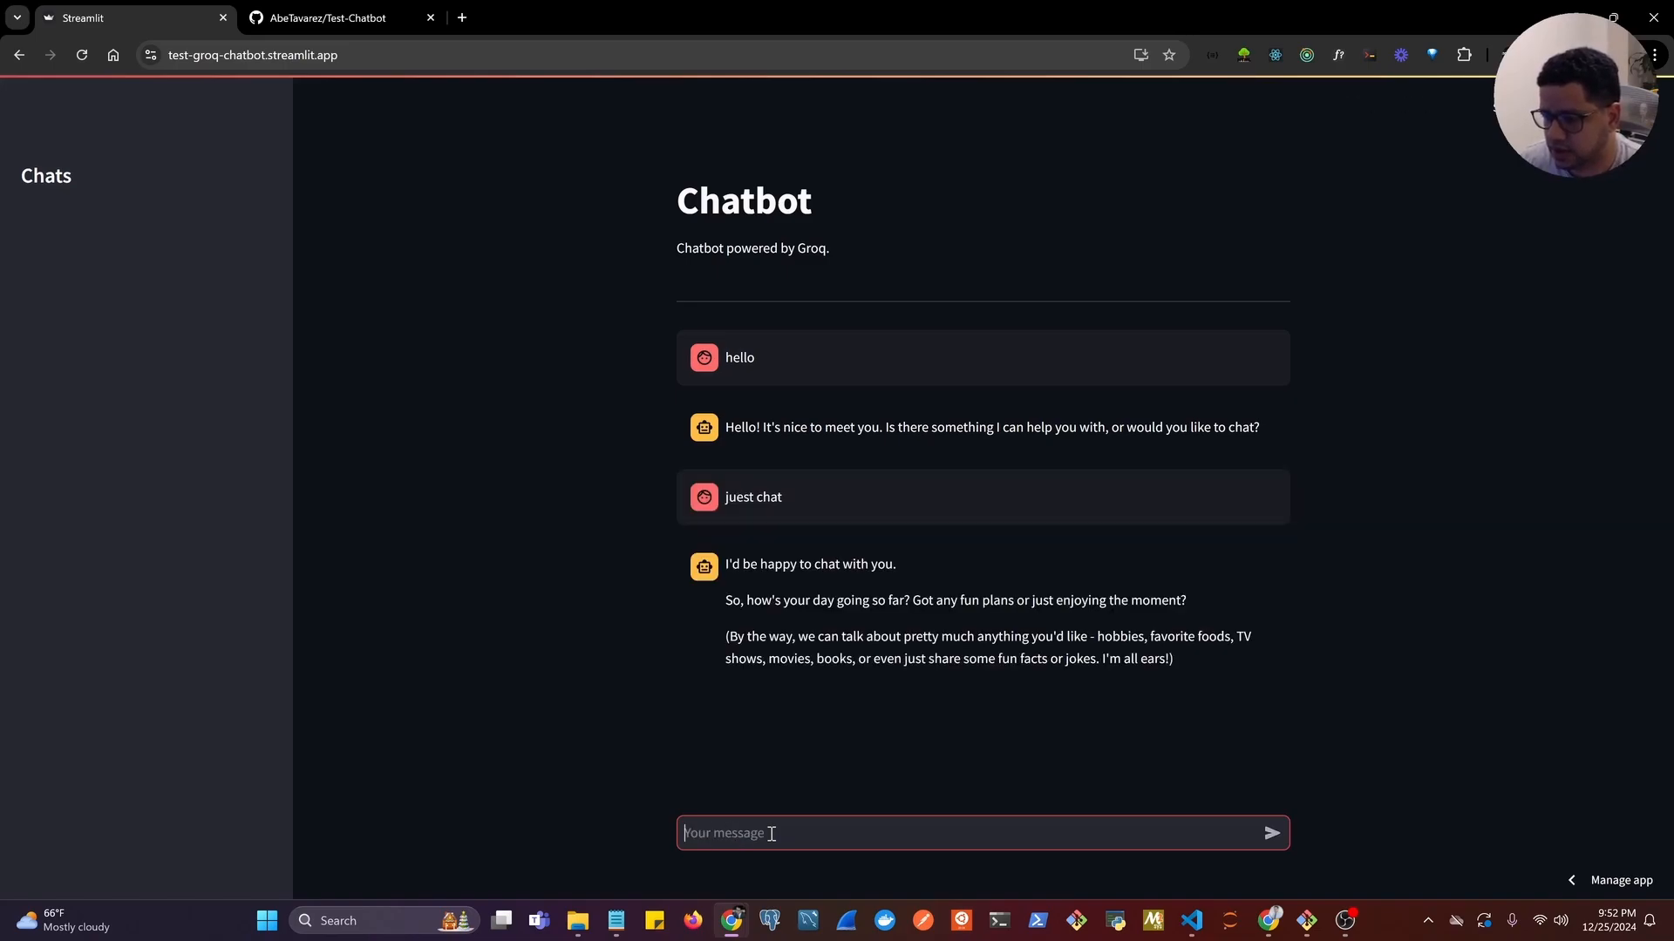